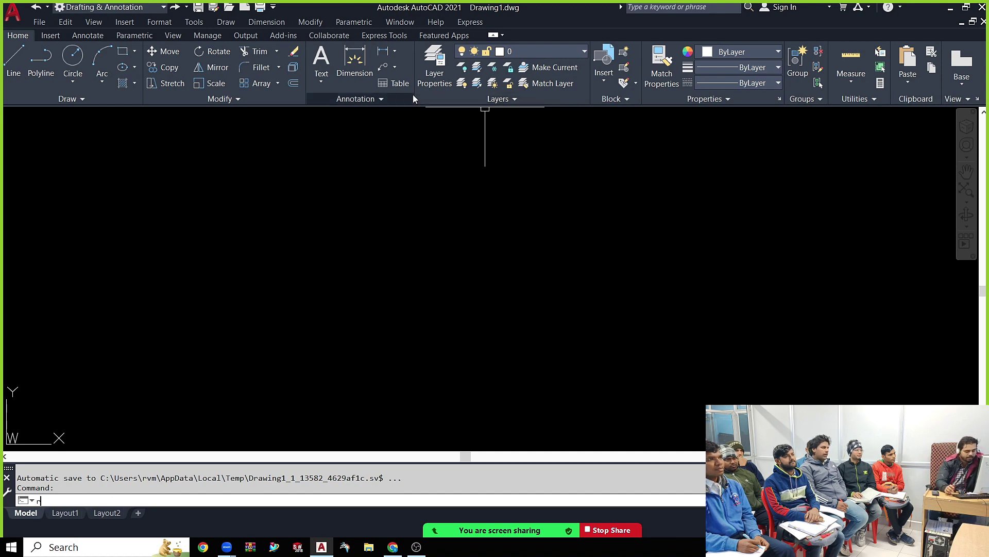
Step: Draw a large rectangle across the middle of the drawing area
text(i)
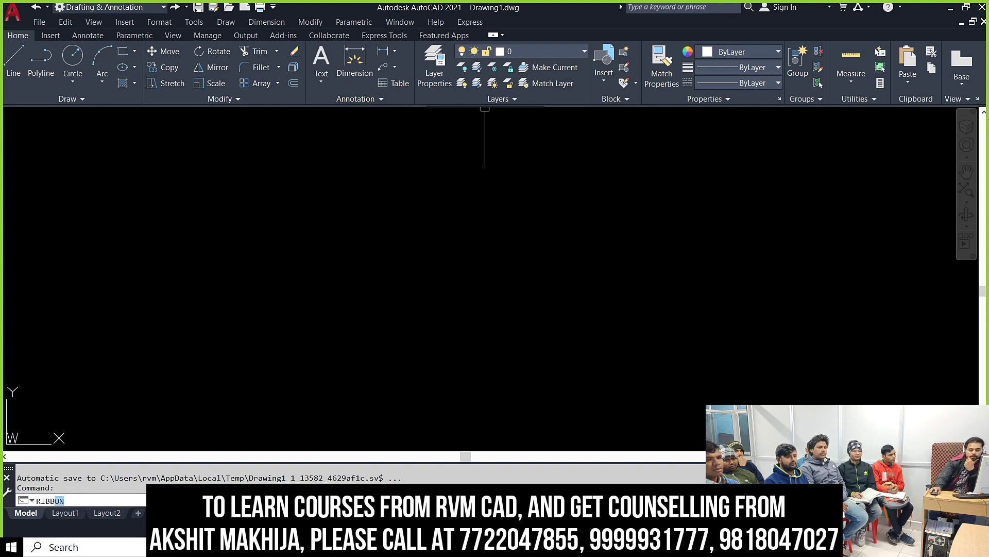
key(Return)
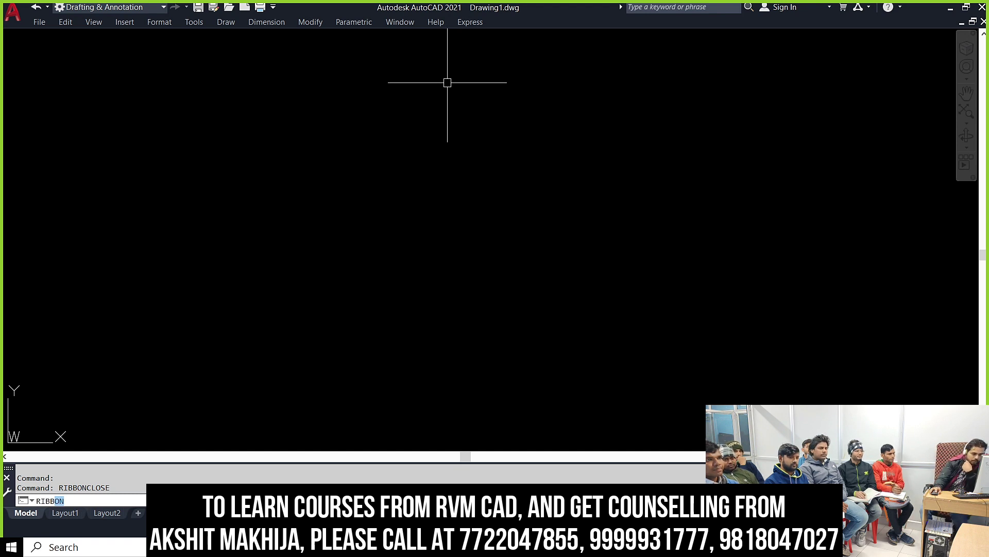
key(Return)
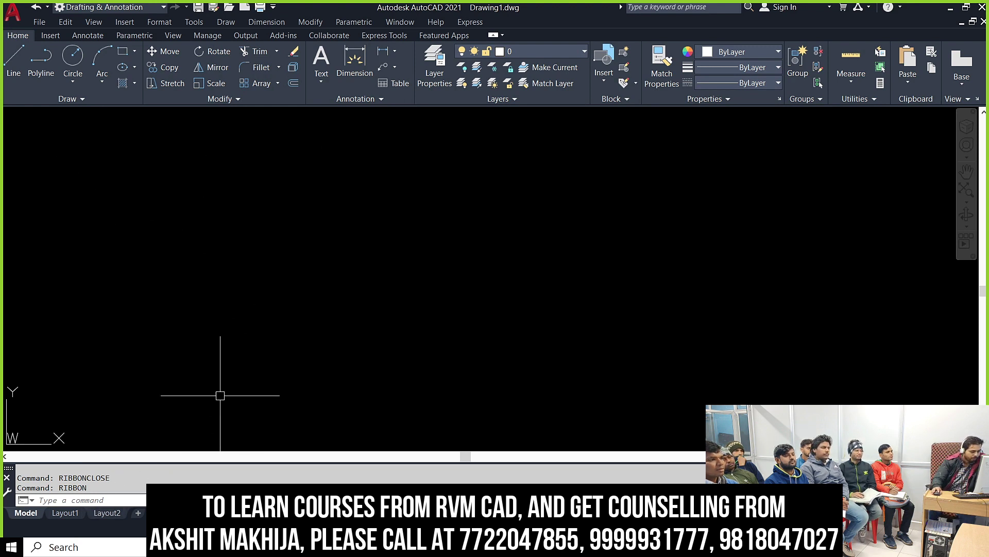
click(122, 51)
click(318, 163)
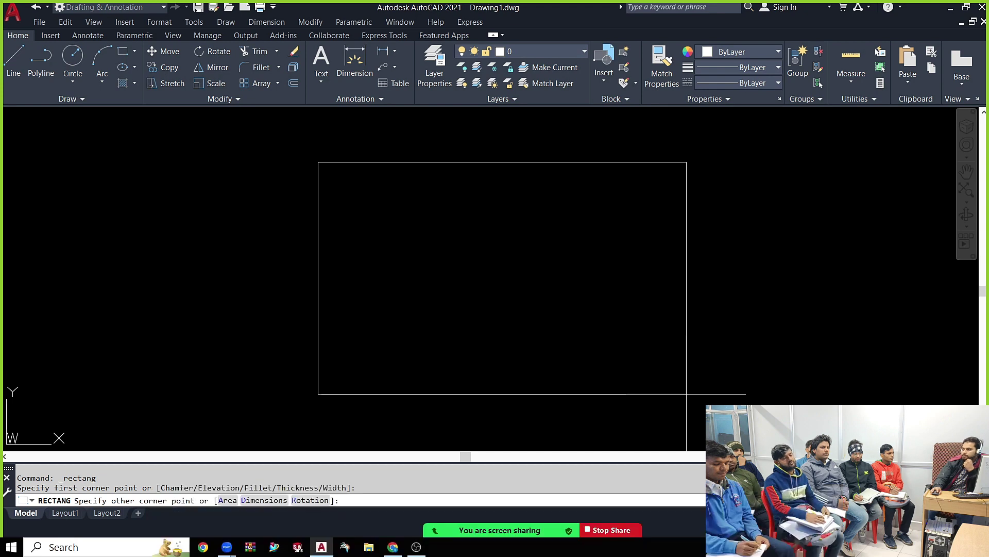
click(687, 394)
click(686, 394)
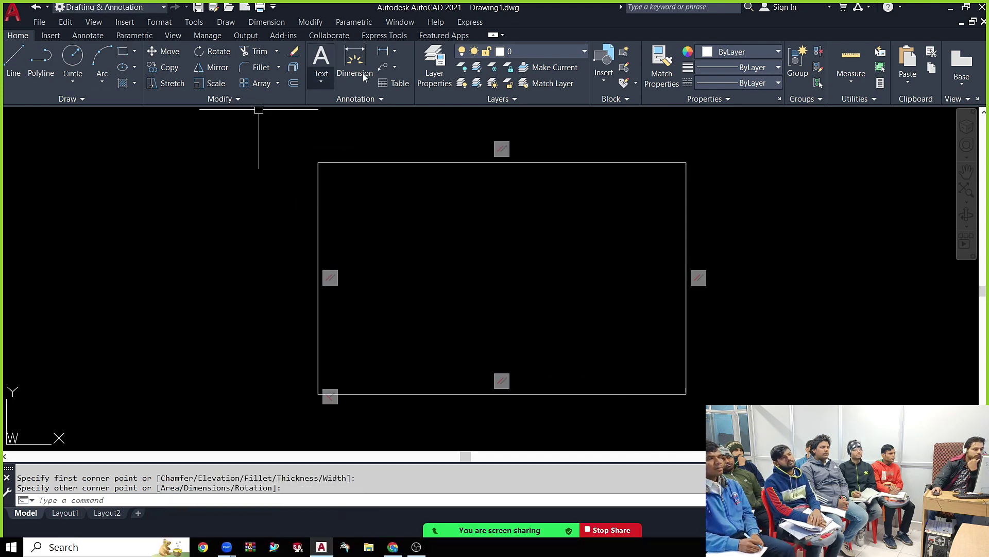
Step: Clear all options in Parametric Constraint Settings
click(354, 22)
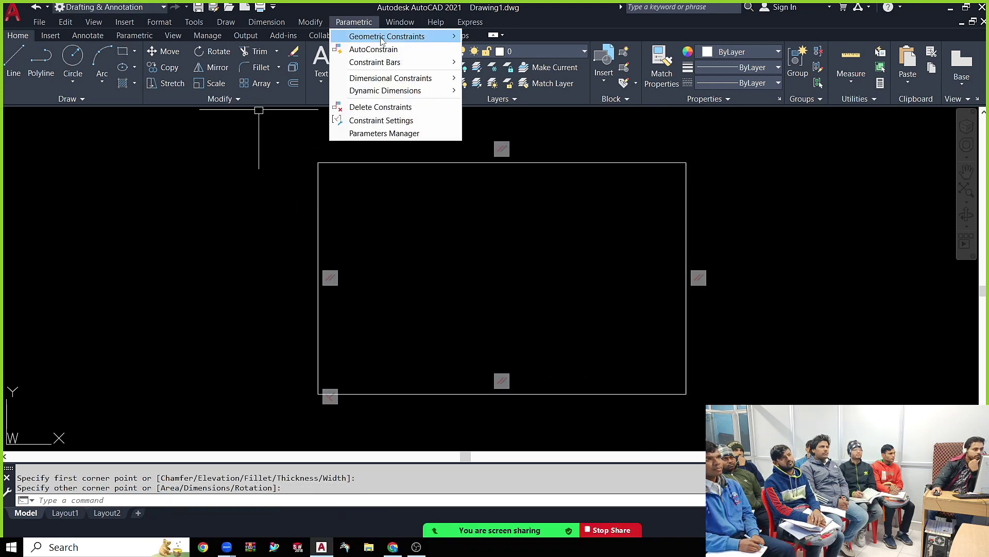
click(381, 120)
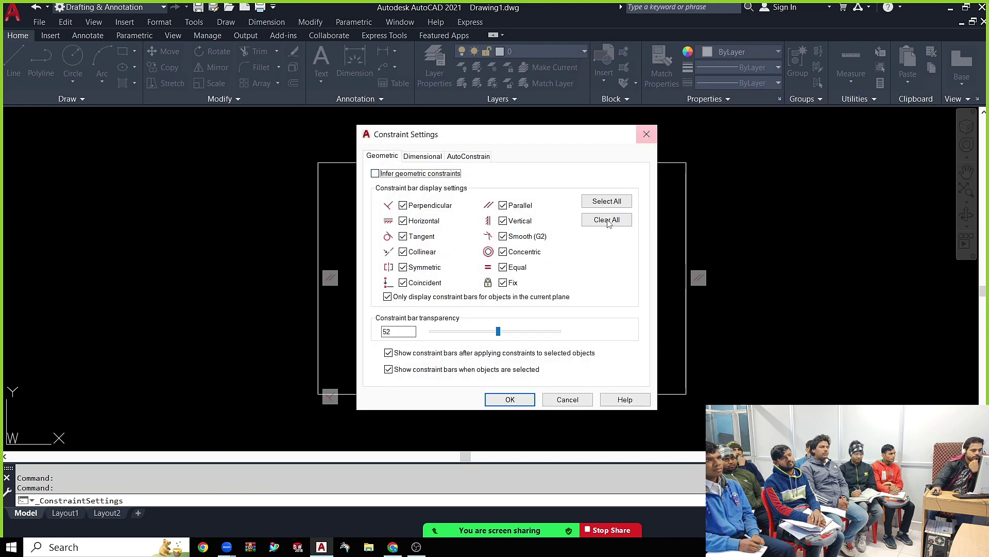
click(530, 401)
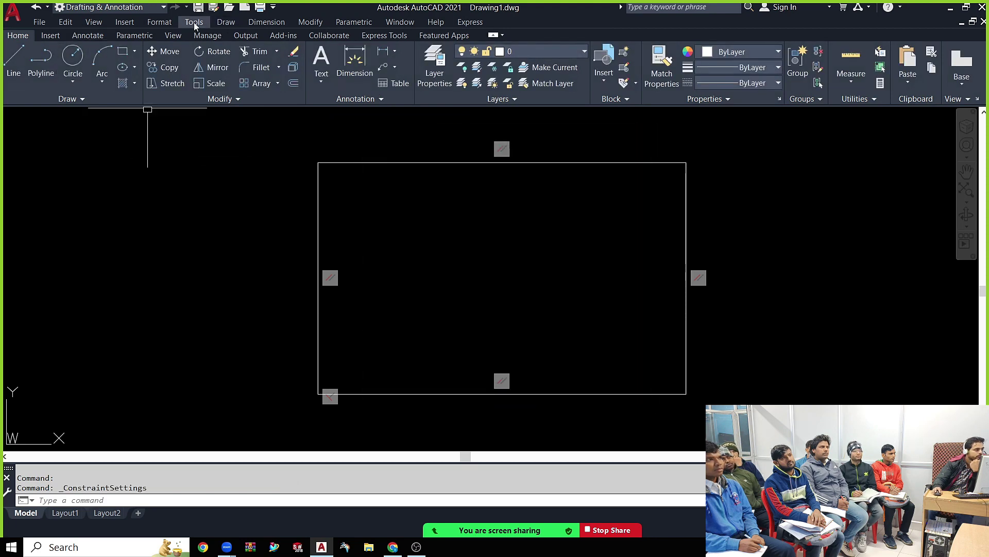
Step: Delete the three geometric constraints from the rectangle with Delete Constraints
click(115, 37)
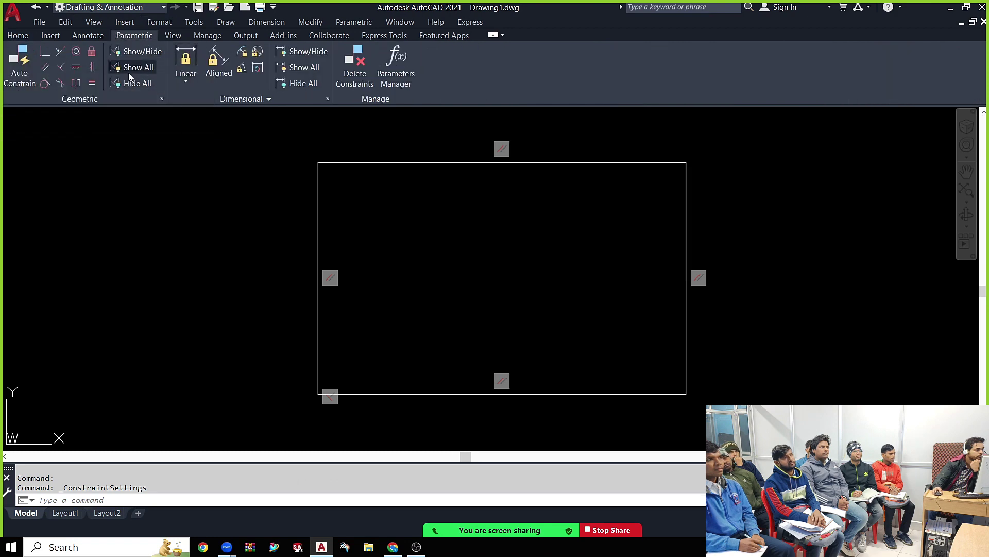
click(346, 55)
click(256, 129)
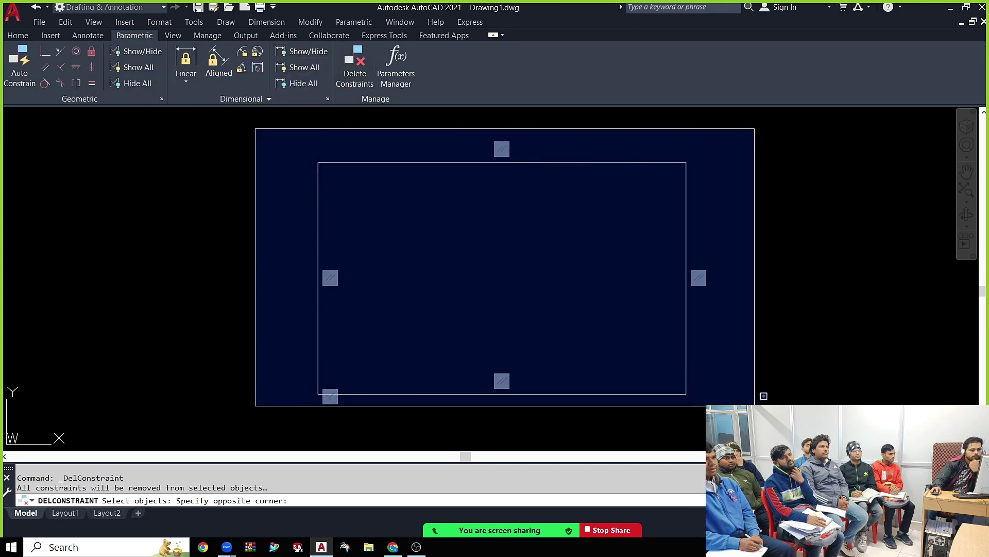
click(764, 396)
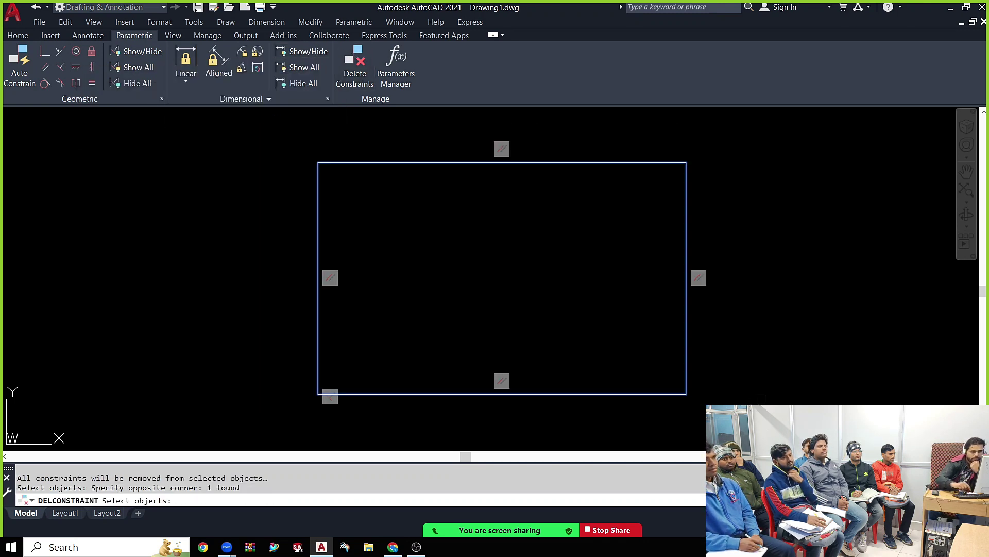
key(Return)
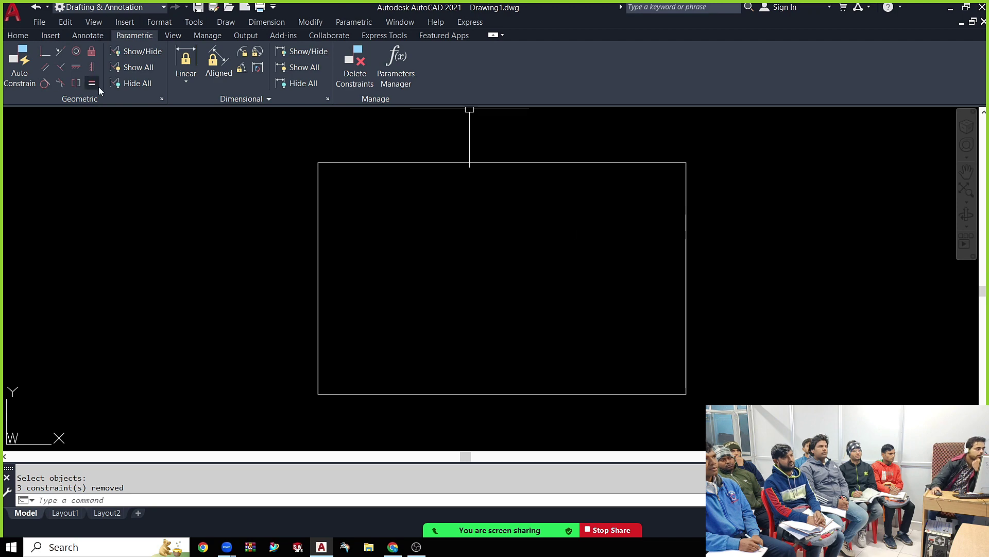
click(17, 35)
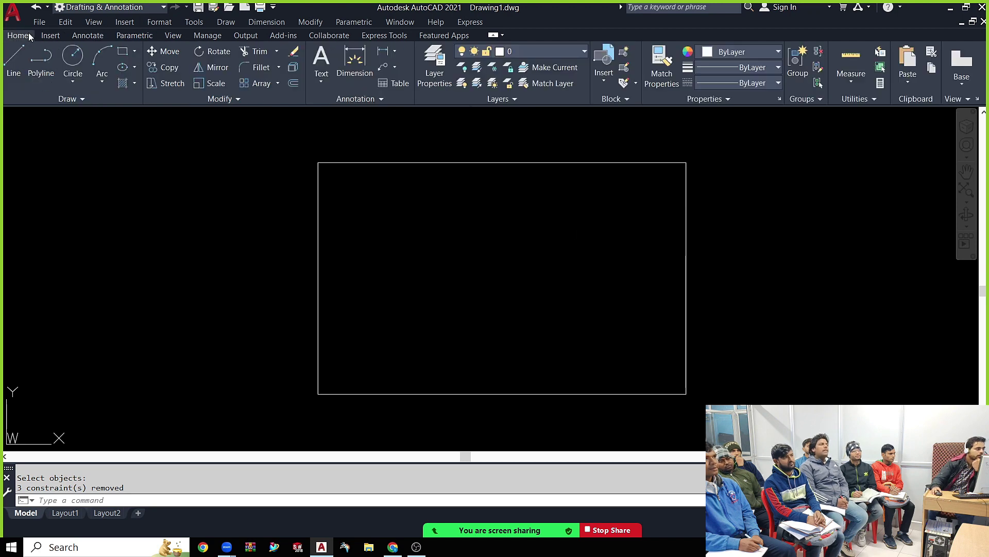
Step: Draw a small circle inside the rectangle's top-left corner, then start ARRAY with AR
click(72, 59)
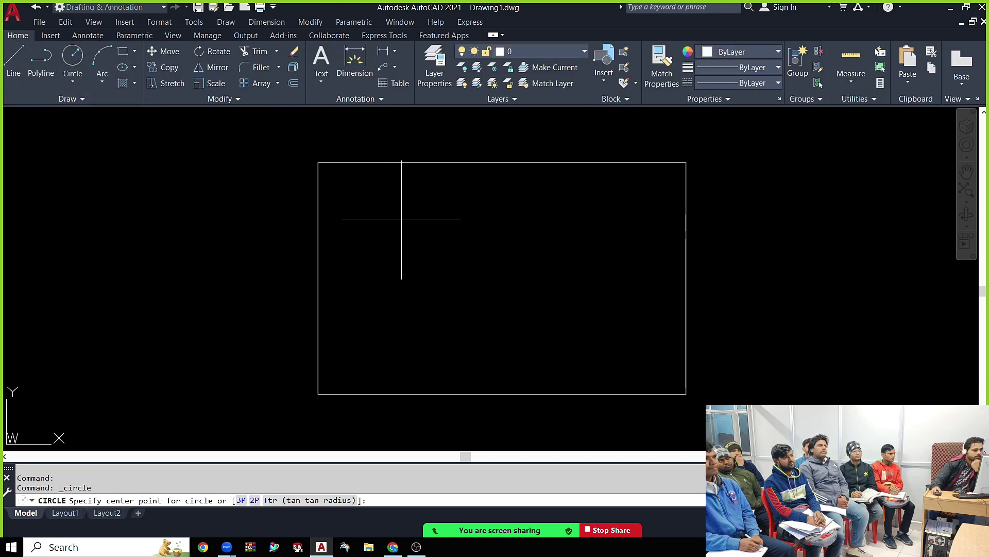
click(349, 186)
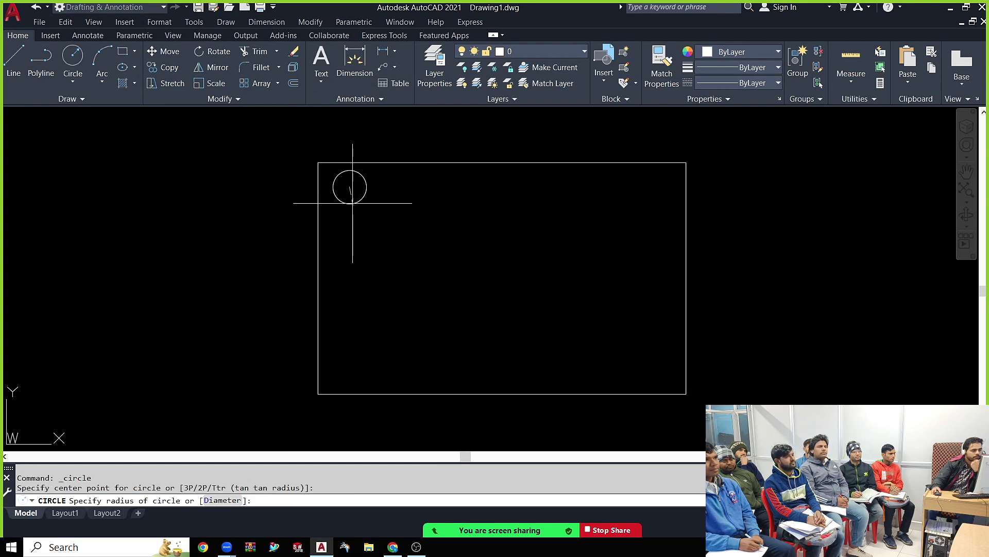
click(352, 203)
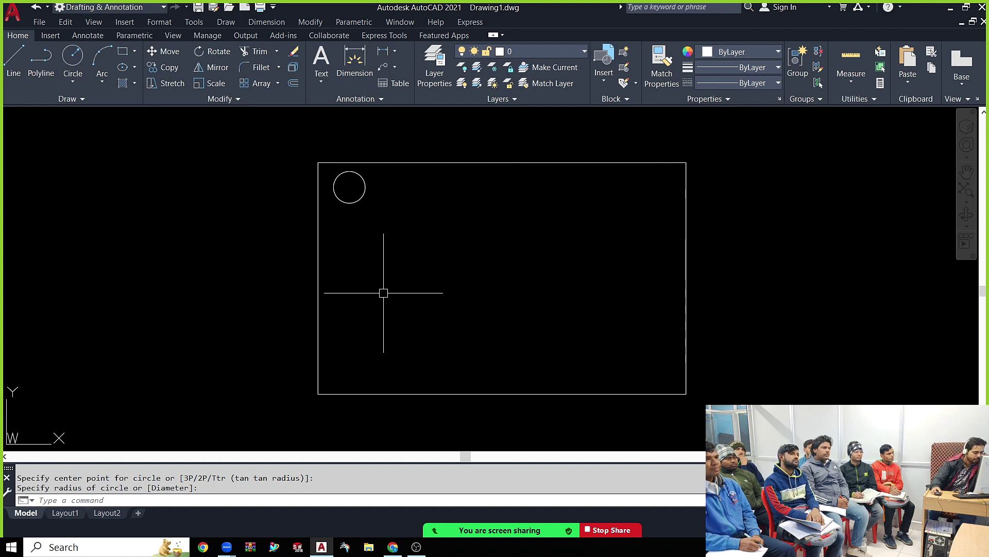
text(ar)
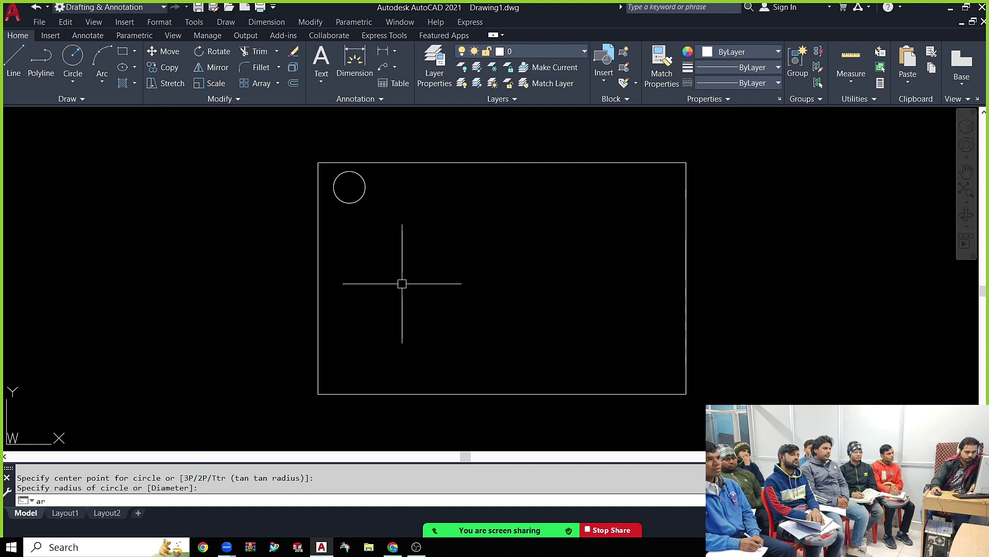
key(Return)
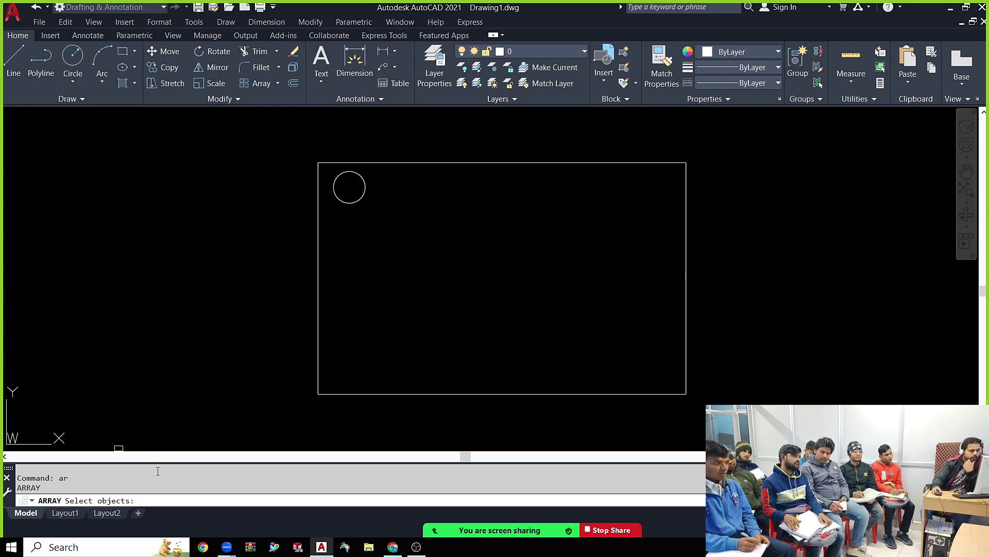
Step: Array the circle rectangularly into 4 columns by 3 rows at 34.1891 spacing
click(359, 175)
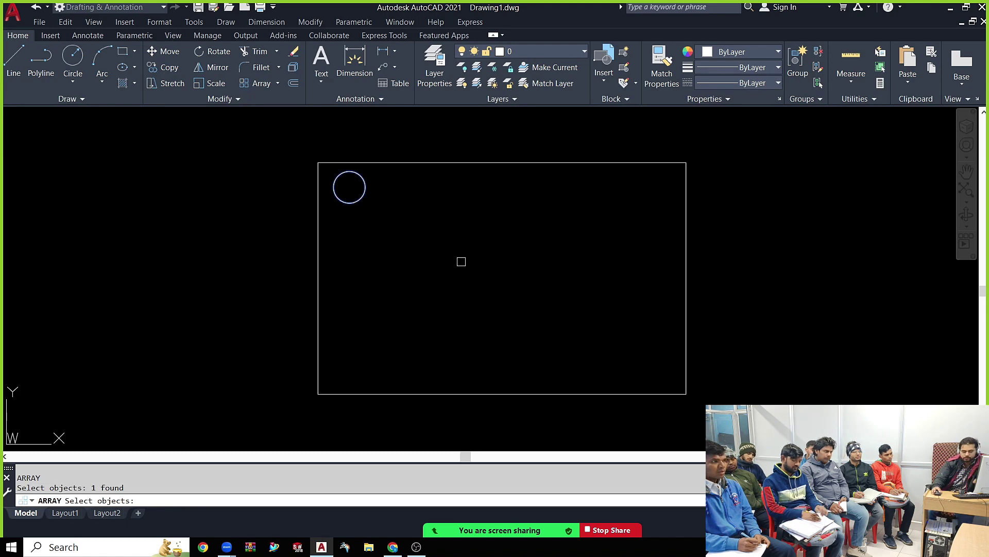
key(Return)
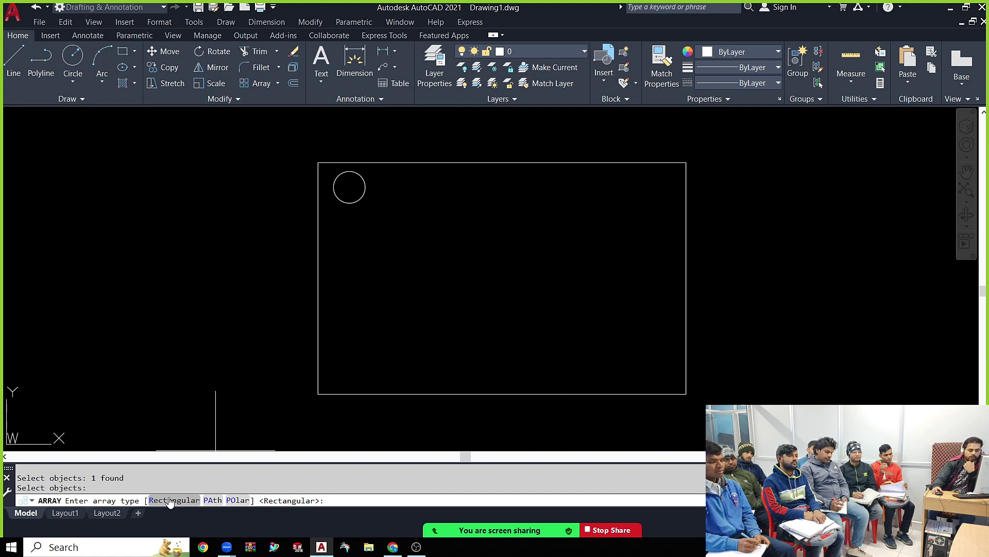
click(170, 500)
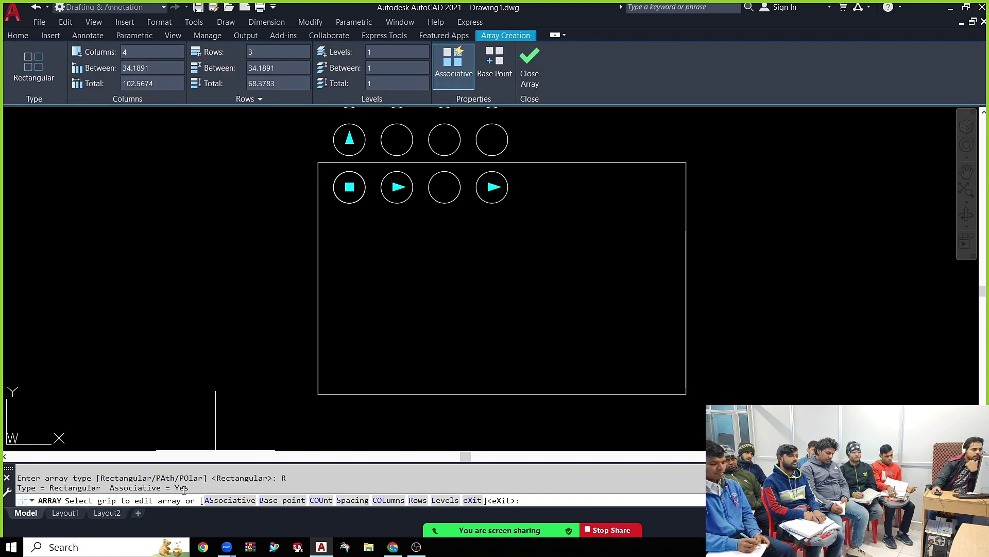
middle_drag(510, 193, 510, 247)
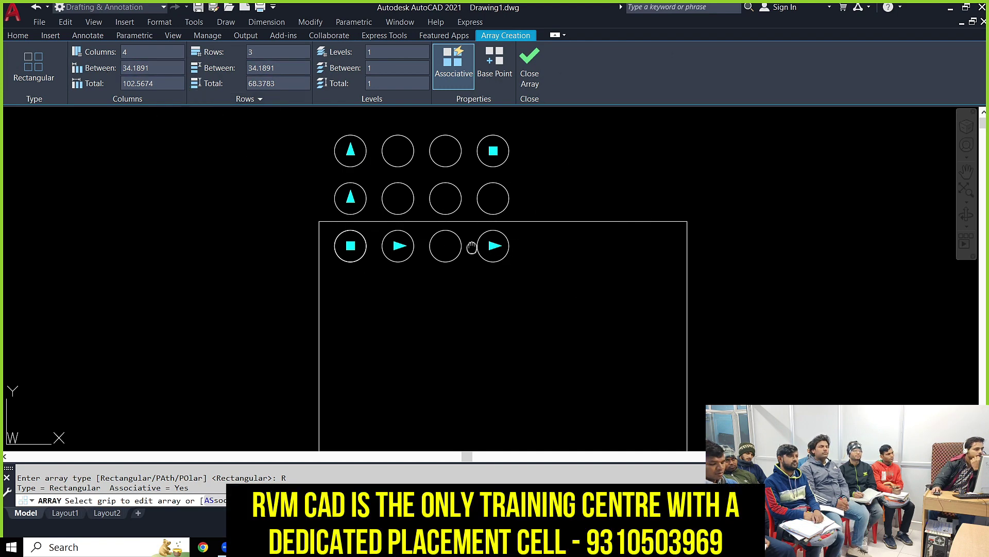
middle_drag(472, 247, 467, 220)
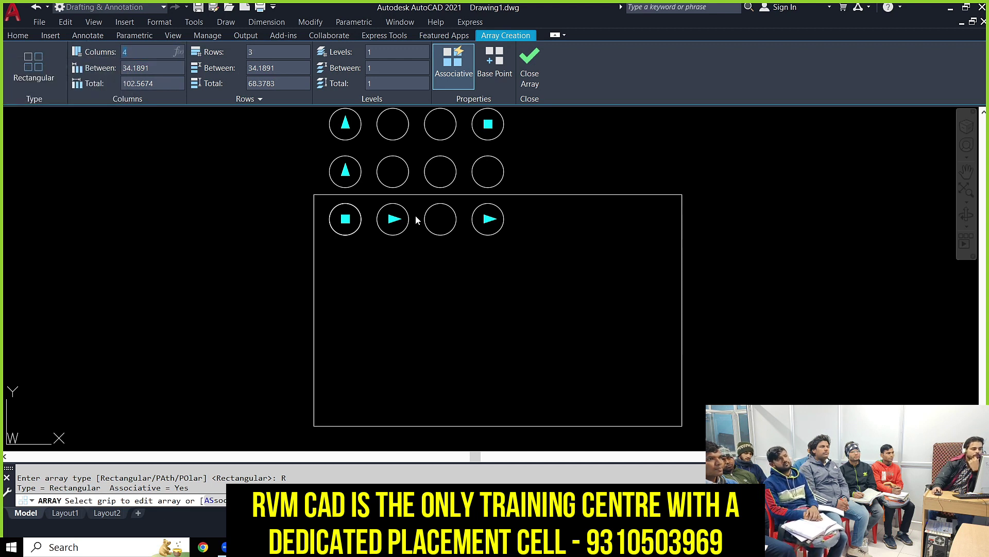
middle_drag(343, 231, 348, 266)
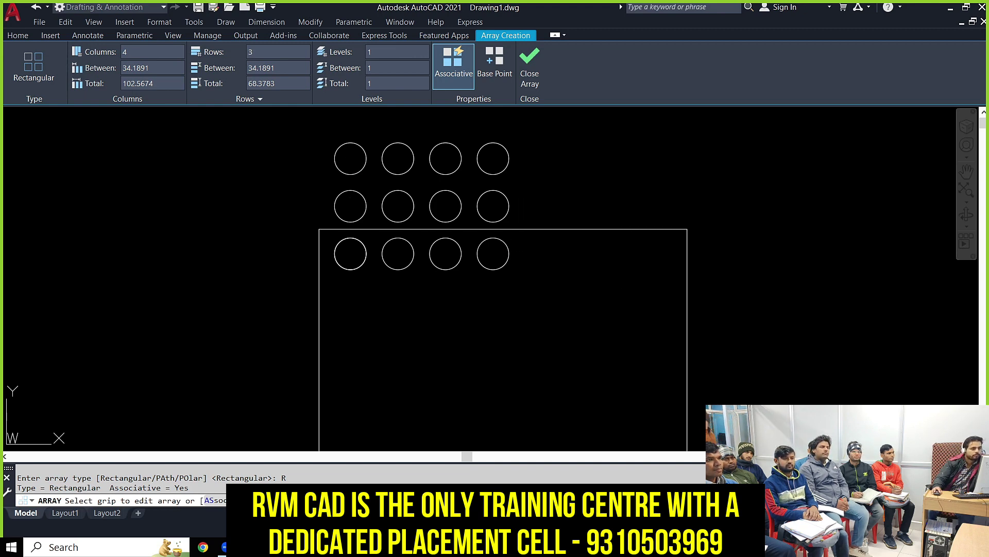
key(Return)
Step: Undo the circle array and delete the rectangle, leaving only the single circle
click(635, 227)
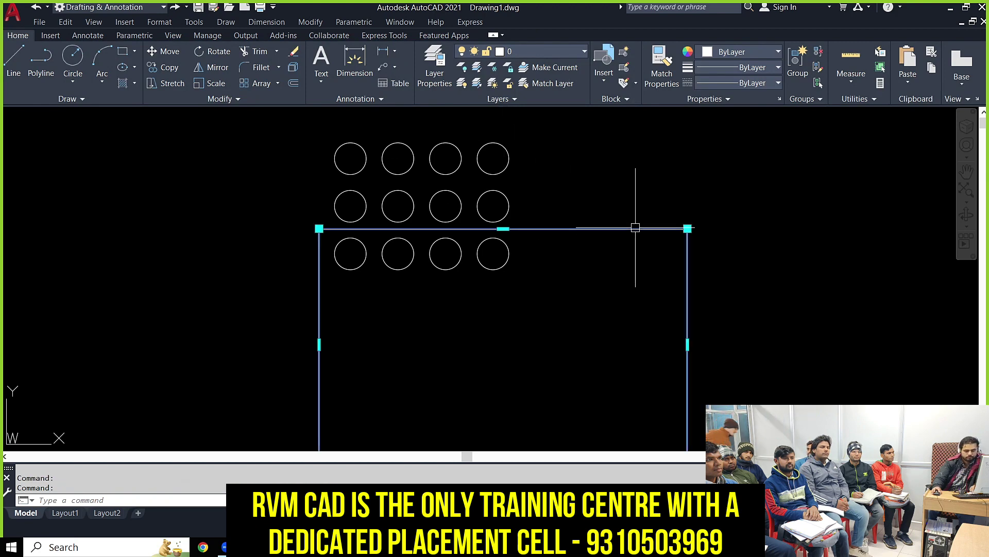
key(Delete)
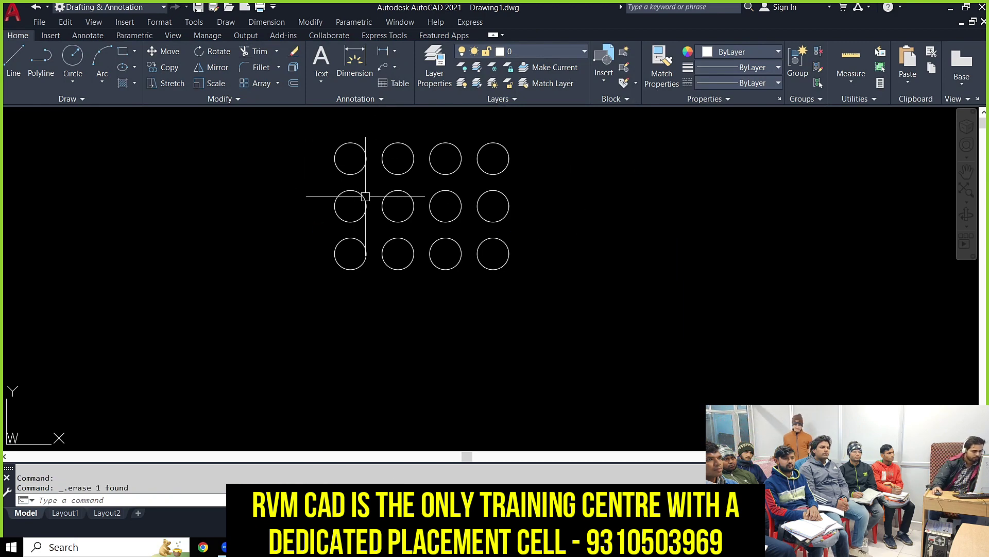
key(ctrl+z)
key(ctrl+z)
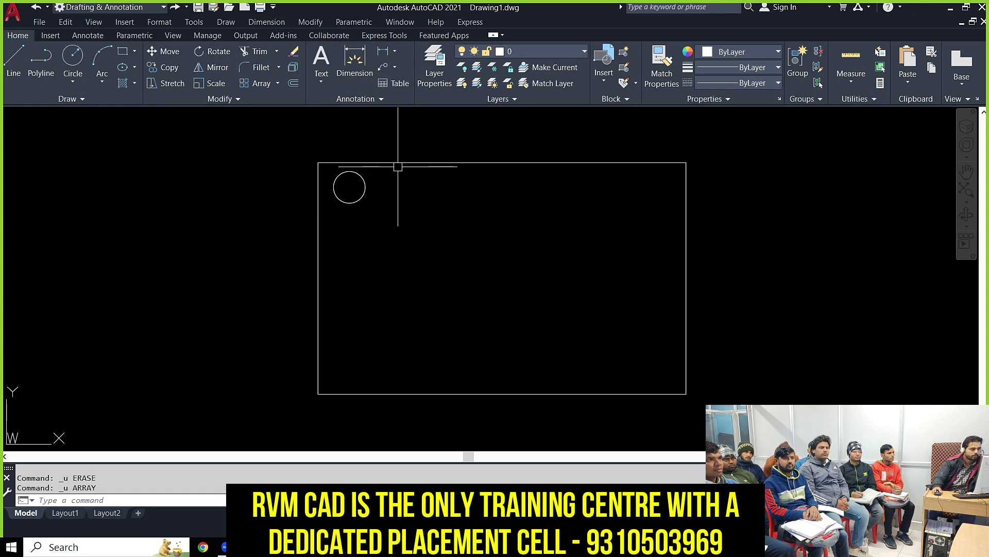
click(398, 167)
key(Delete)
text(ar)
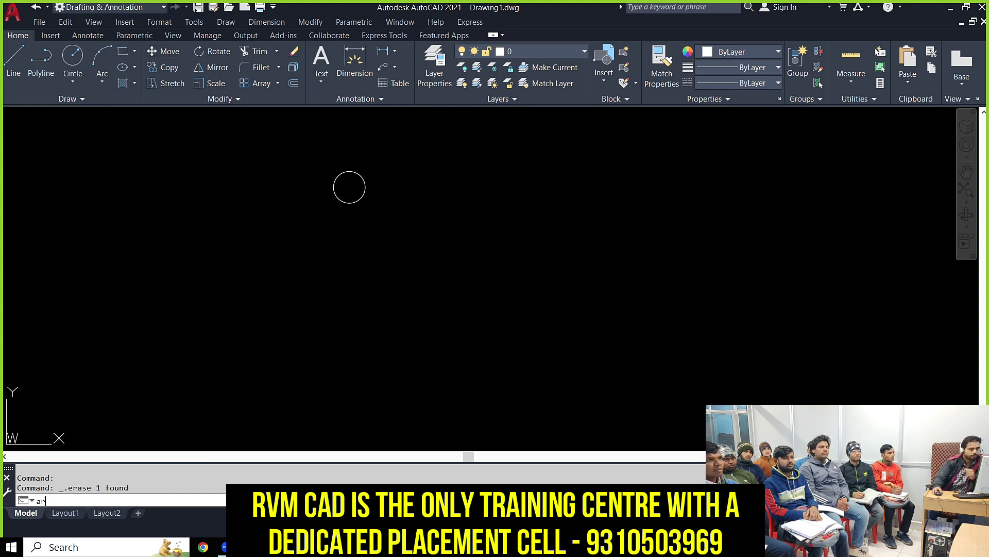
Step: Start a new rectangular array of the circle, previewing 4 columns by 3 rows
key(Return)
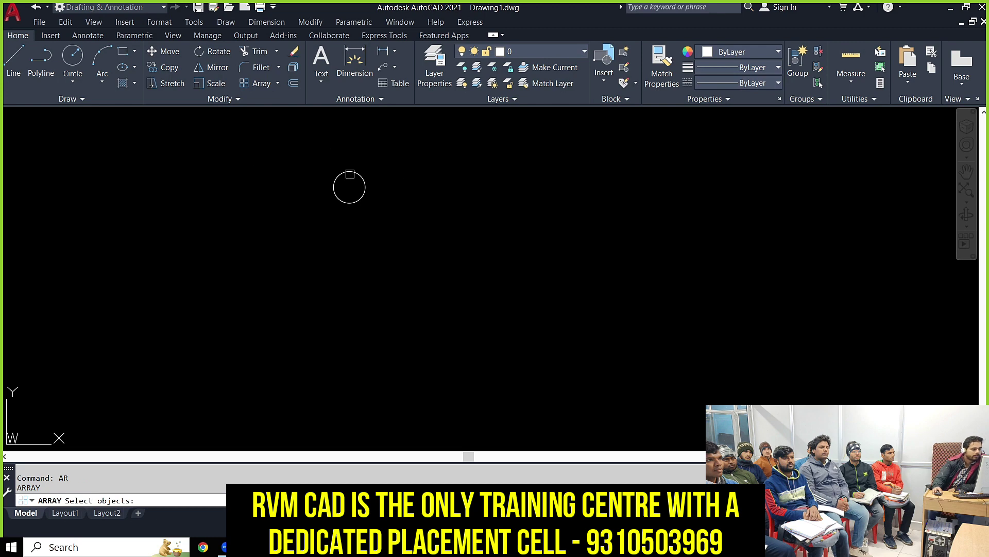
click(350, 175)
key(Return)
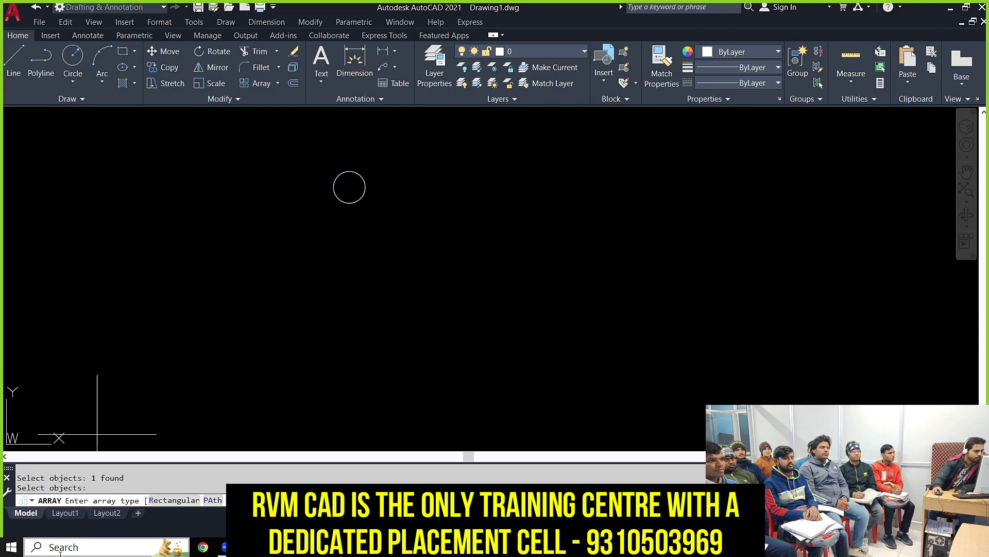
click(165, 501)
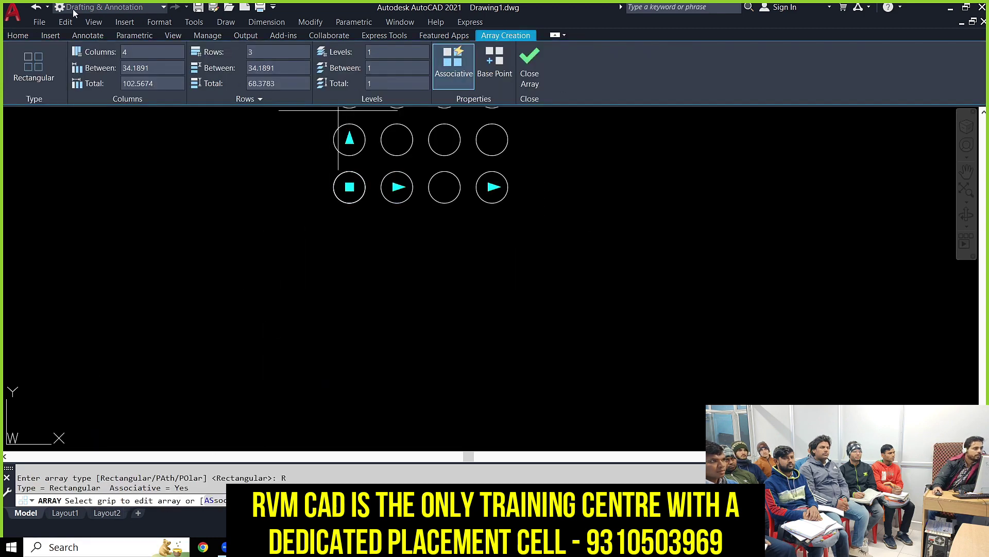
middle_drag(442, 137, 442, 175)
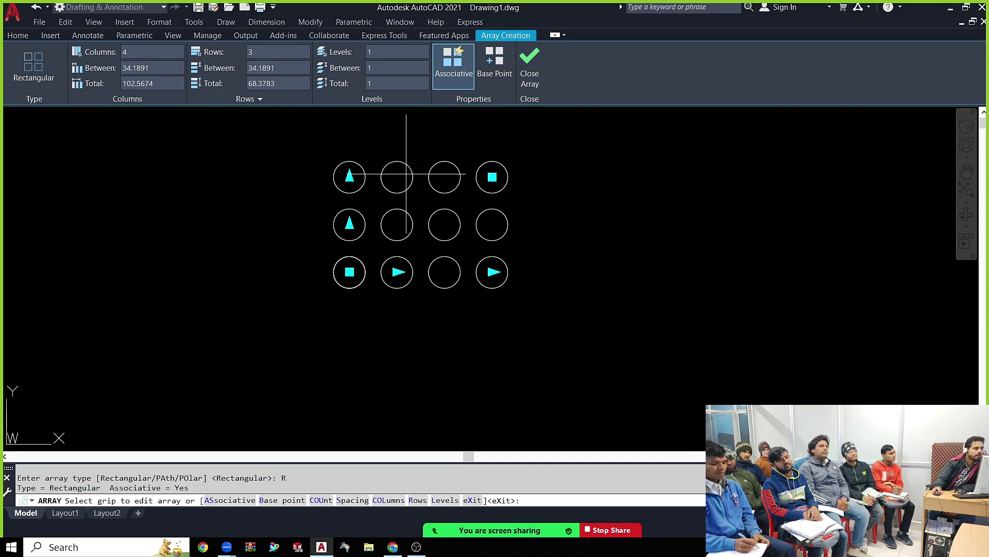
click(134, 50)
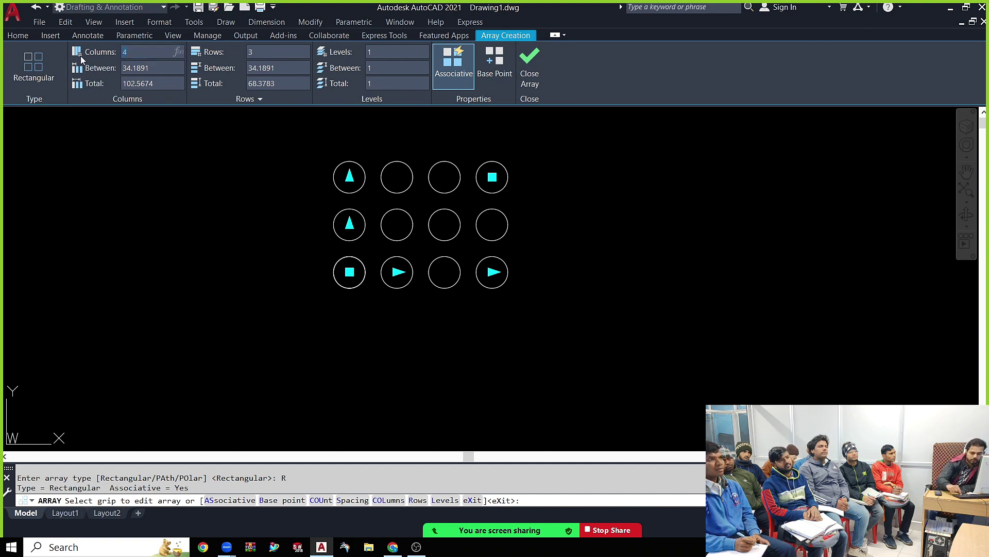
Step: Set the array preview to 5 columns and 5 rows
text(5)
key(Return)
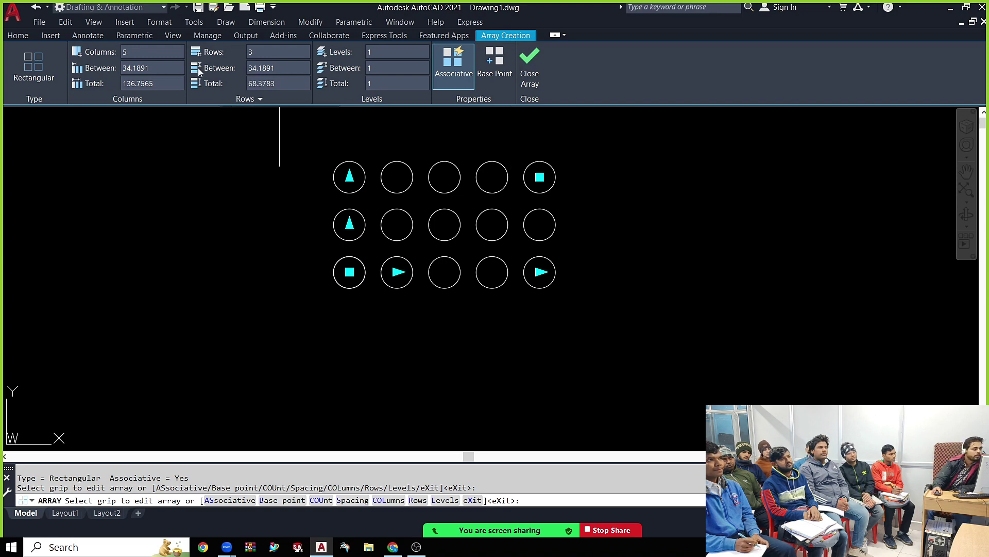
click(251, 51)
key(Return)
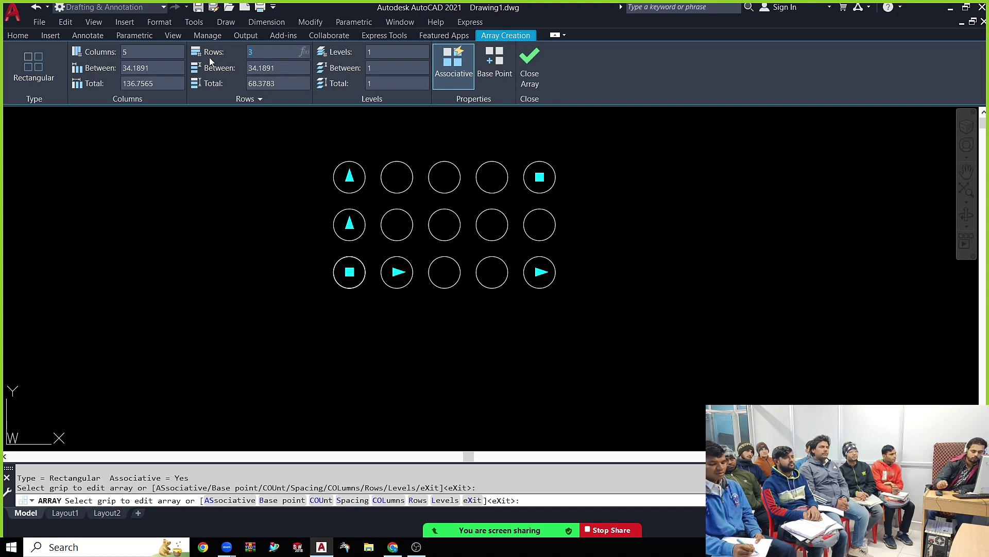
text(5)
key(Return)
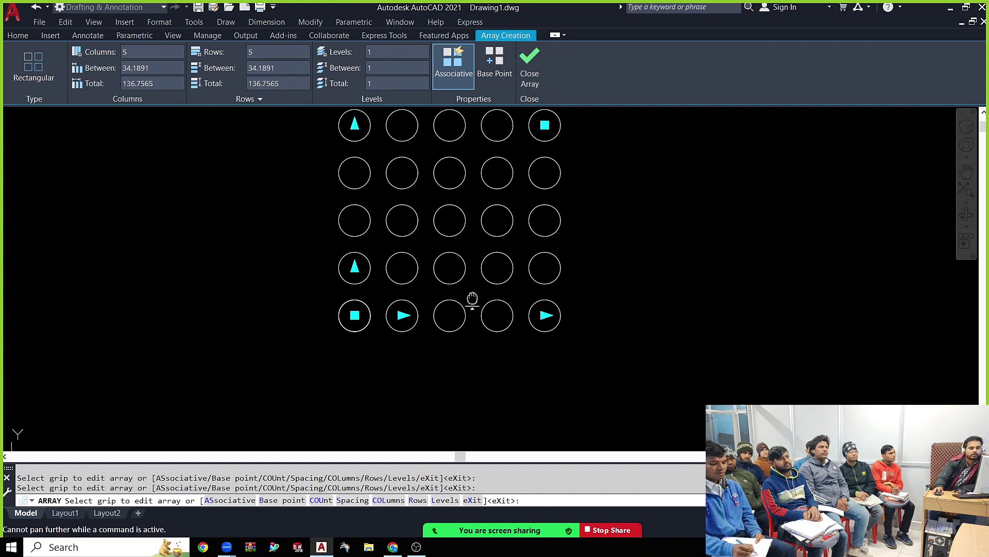
Step: Undo an accidental move of the array's base grip
middle_drag(473, 298, 471, 320)
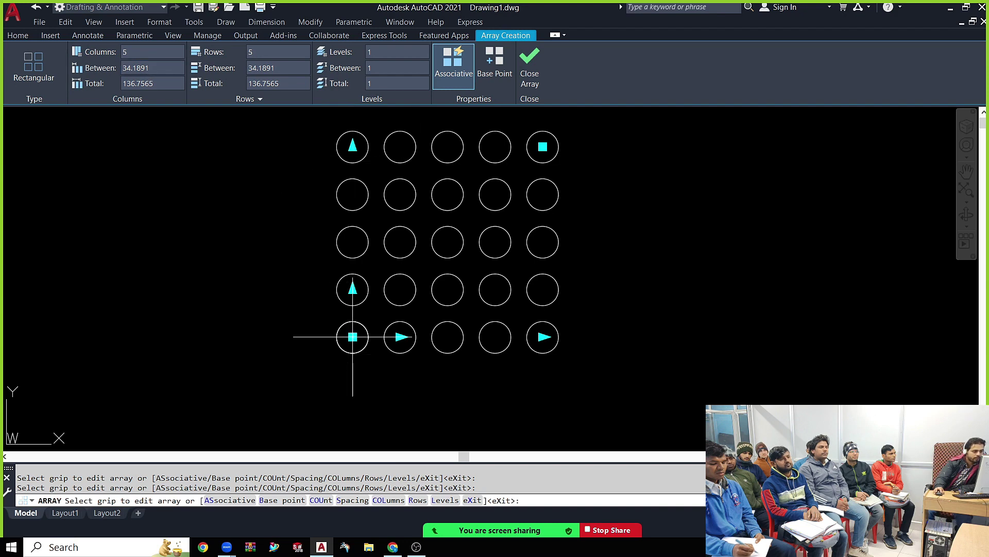
click(352, 337)
click(357, 338)
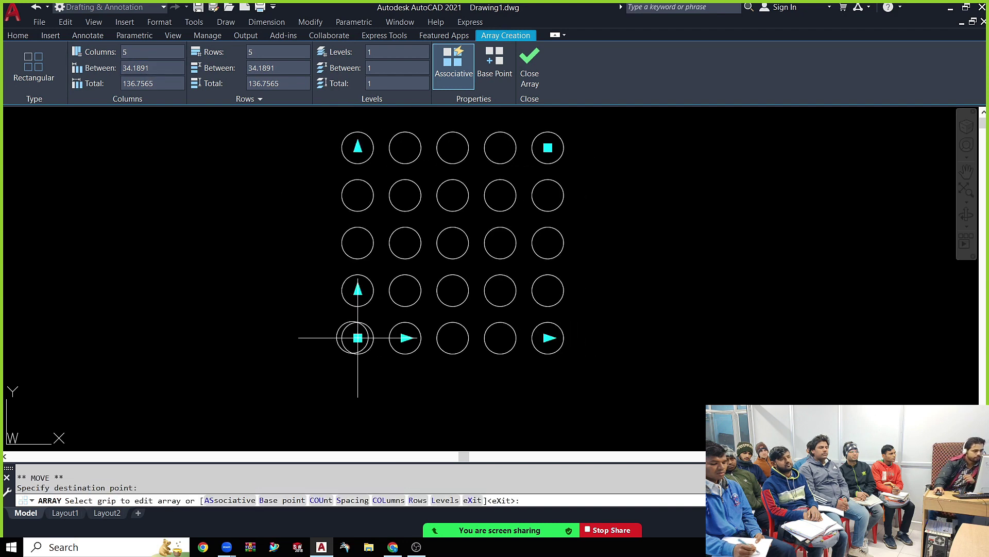
key(ctrl+z)
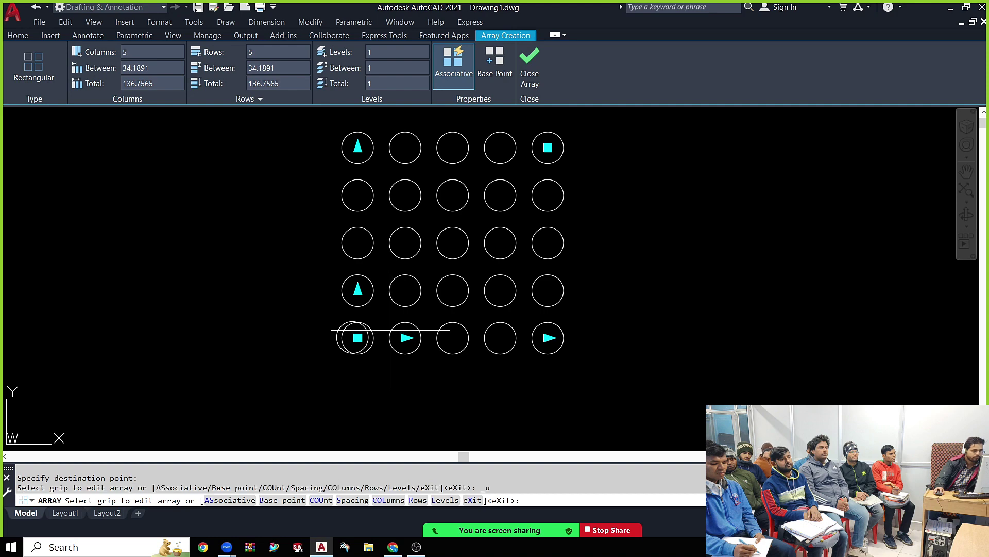
key(ctrl+z)
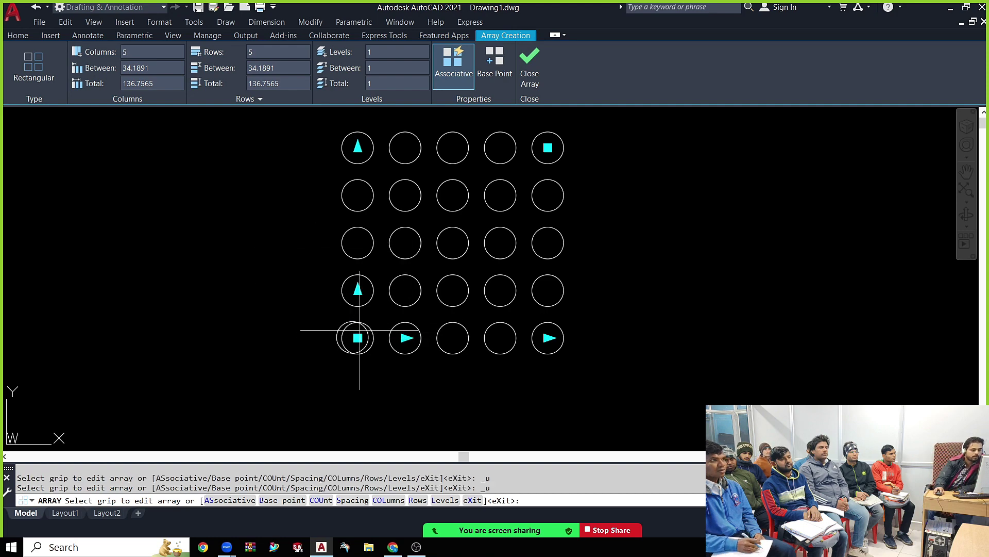
Step: Space the array's columns and rows 50 apart
click(153, 72)
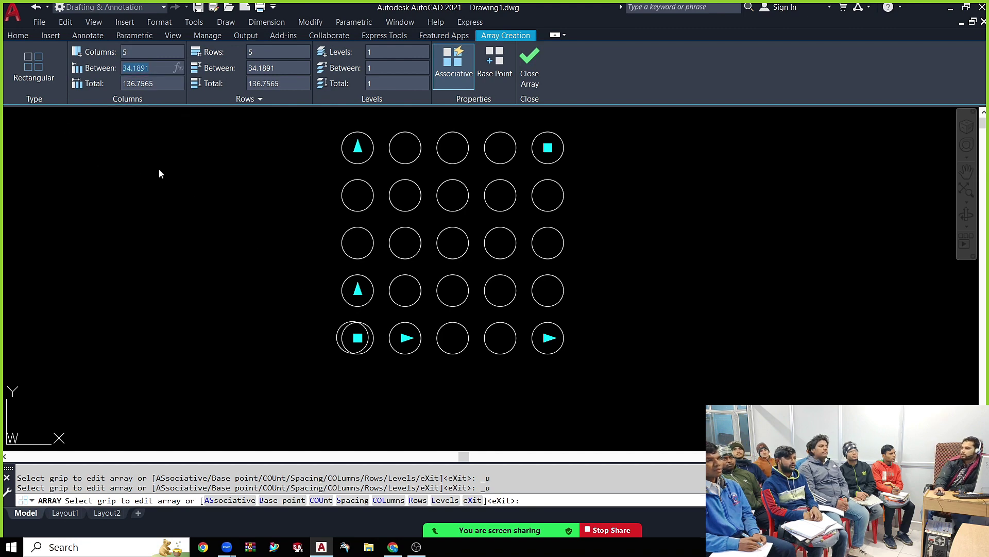
text(50)
key(Return)
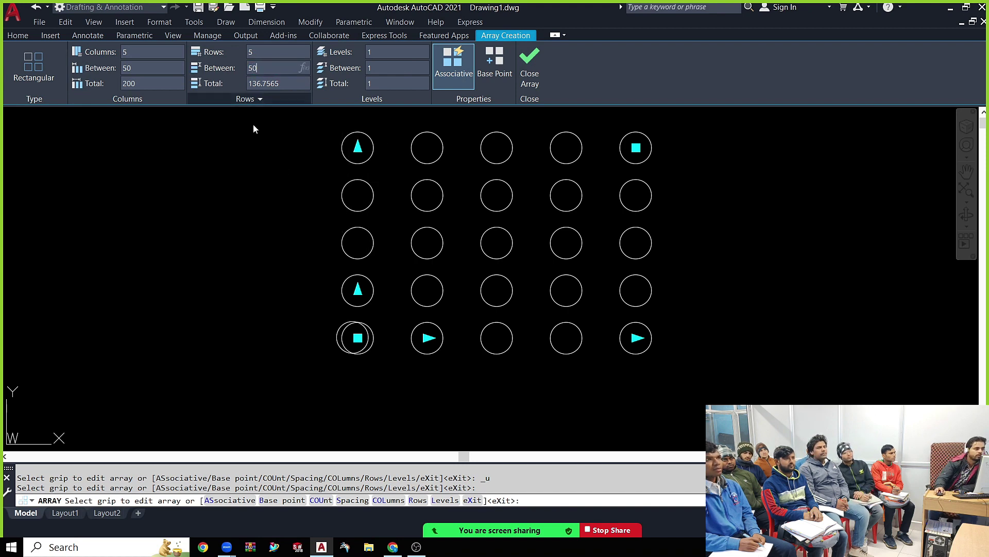
middle_drag(316, 247, 447, 247)
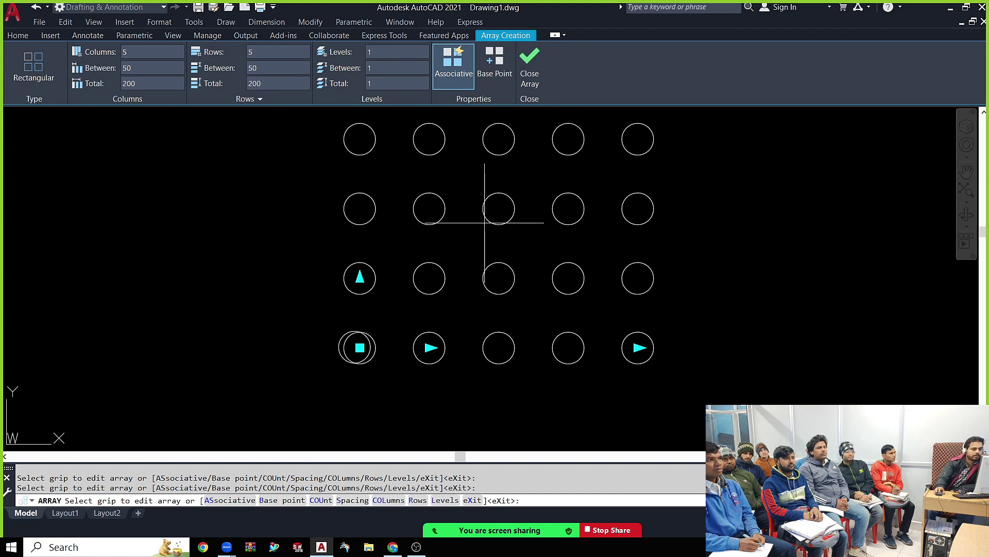
middle_drag(486, 214, 375, 287)
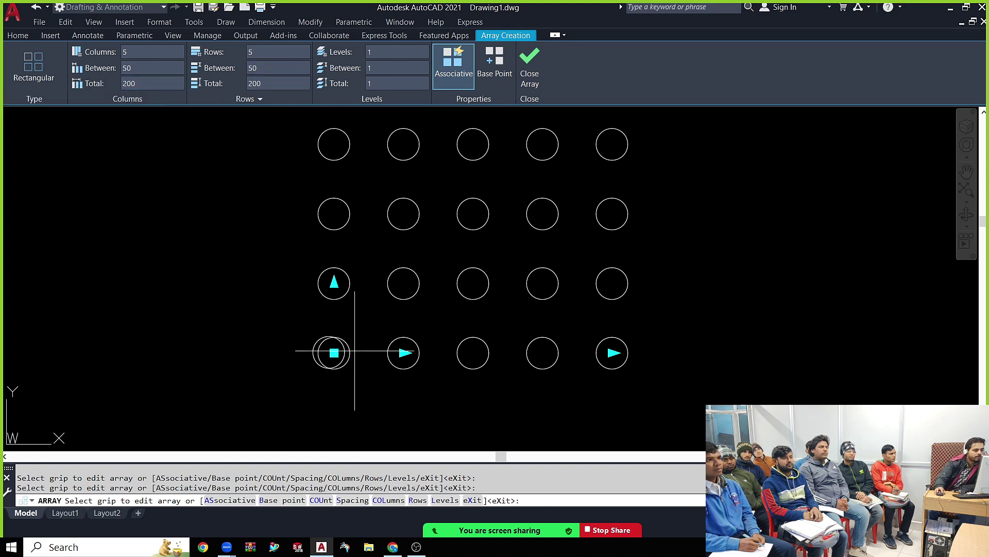
Step: Set 2 levels 10 apart and close the array
click(132, 84)
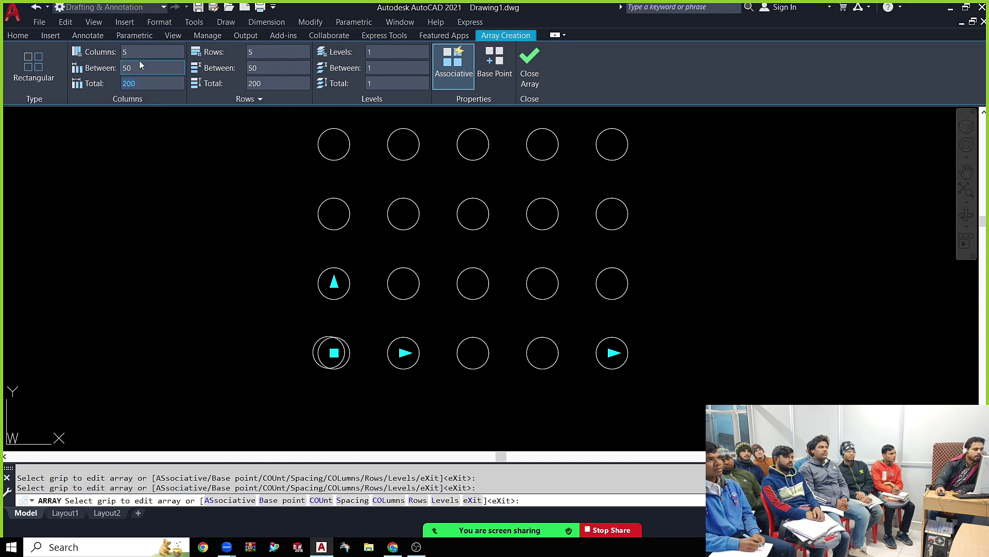
click(131, 68)
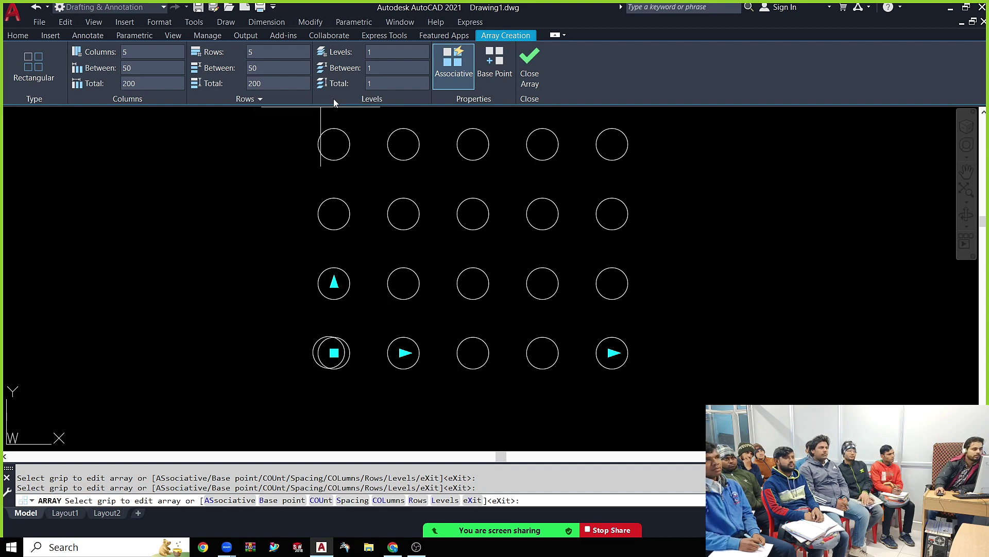
click(381, 57)
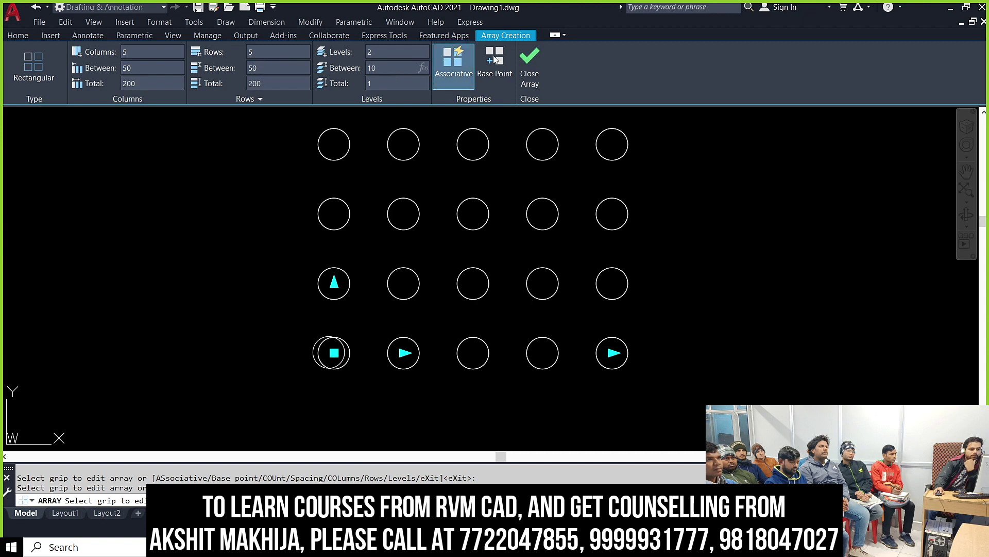
click(530, 66)
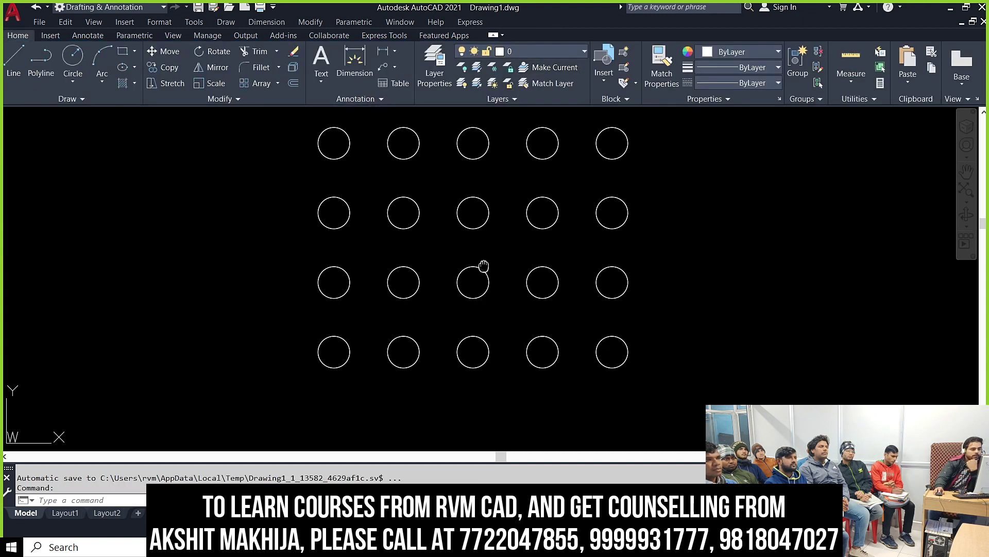
mouse_move(482, 268)
middle_down()
mouse_move(504, 306)
mouse_move(464, 249)
mouse_move(460, 272)
middle_up()
scroll(505, 306, down, 4)
scroll(464, 258, up, 2)
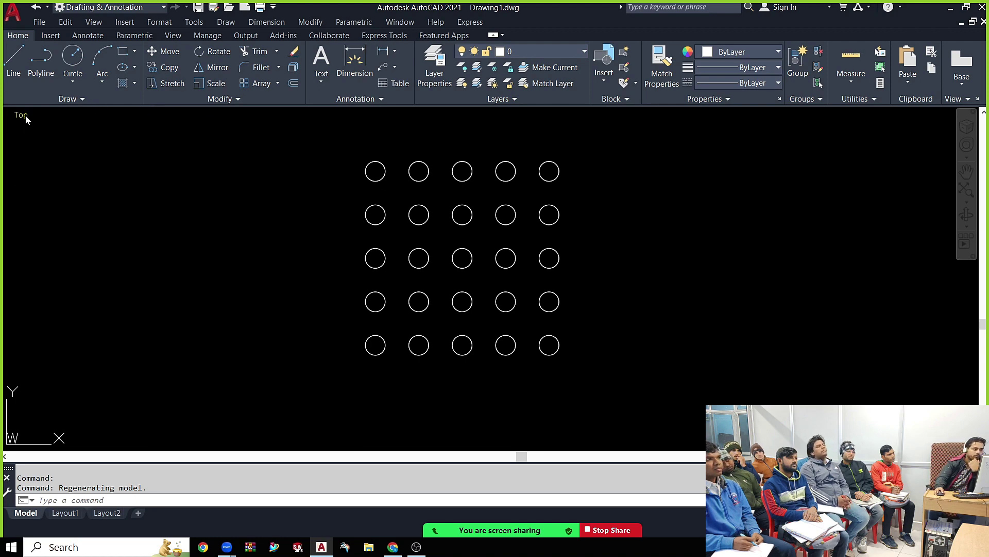
click(24, 116)
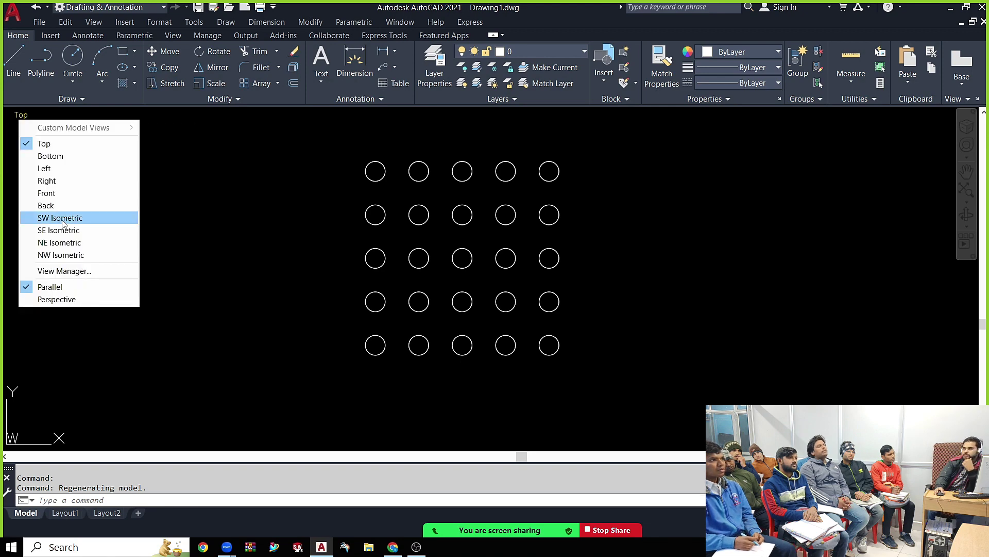
click(62, 222)
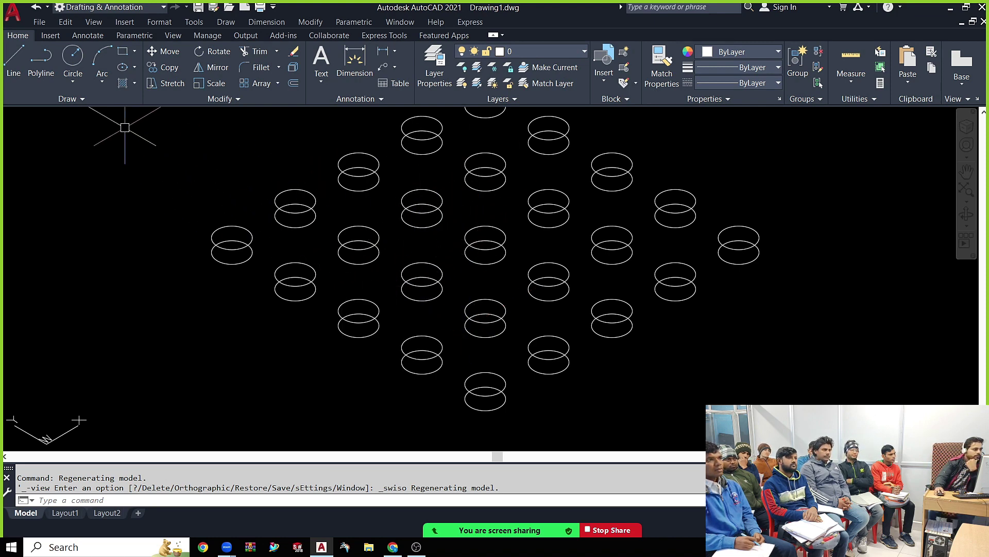
click(25, 118)
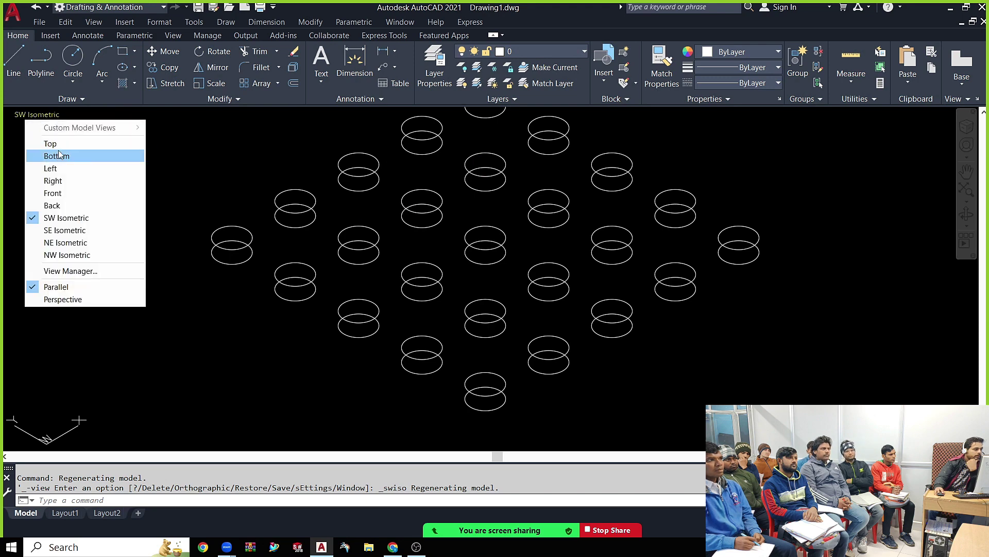
click(60, 144)
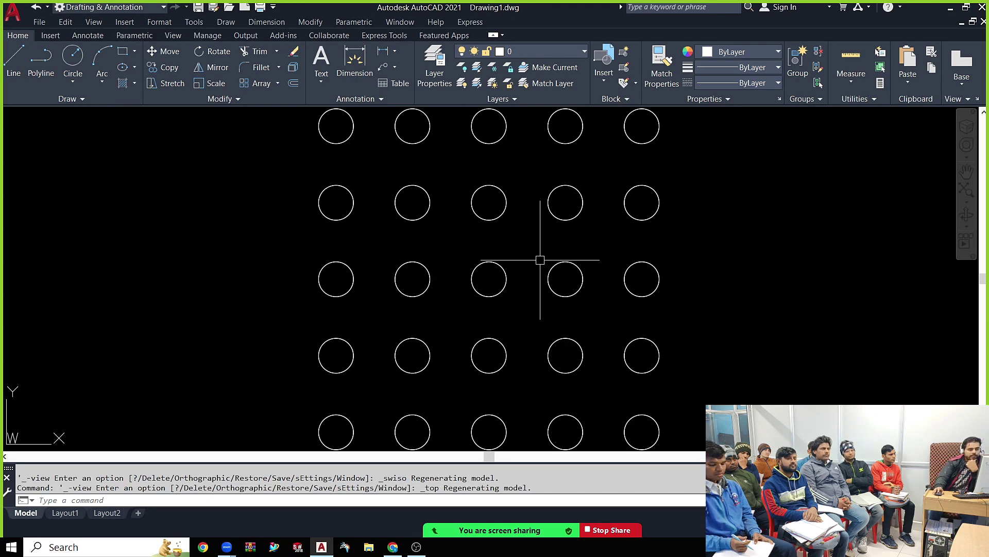
scroll(540, 260, down, 2)
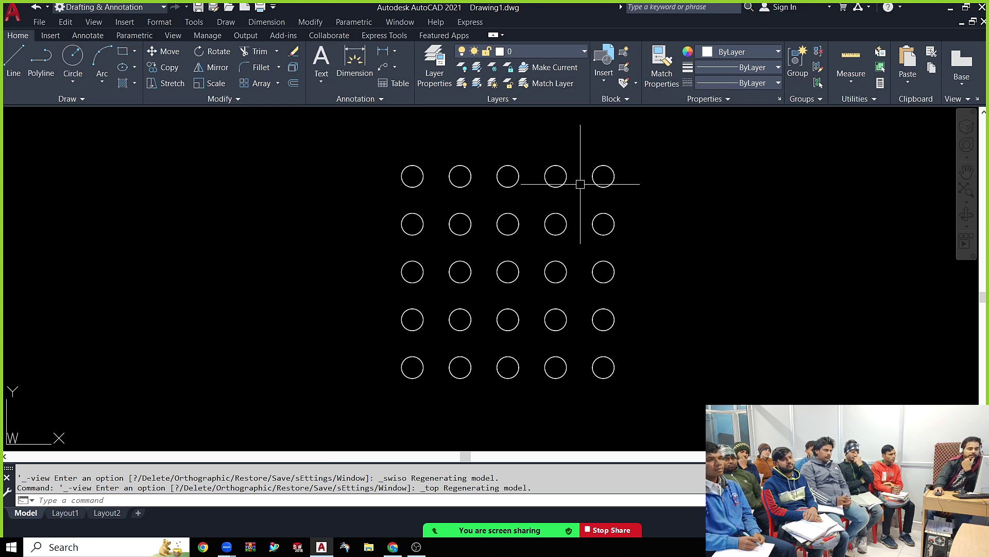
middle_drag(585, 246, 373, 254)
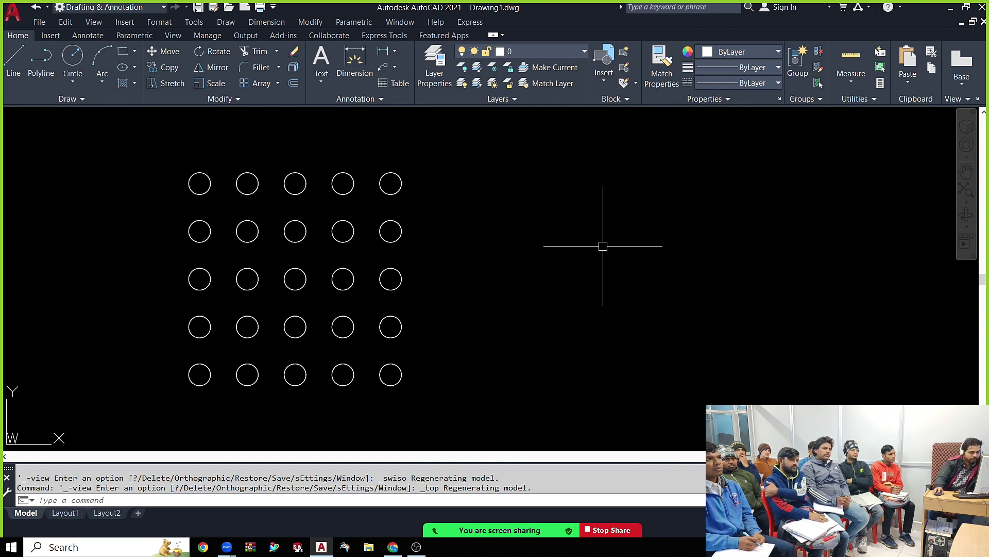
Step: Draw a new small circle to the right of the grid
text(c)
key(Return)
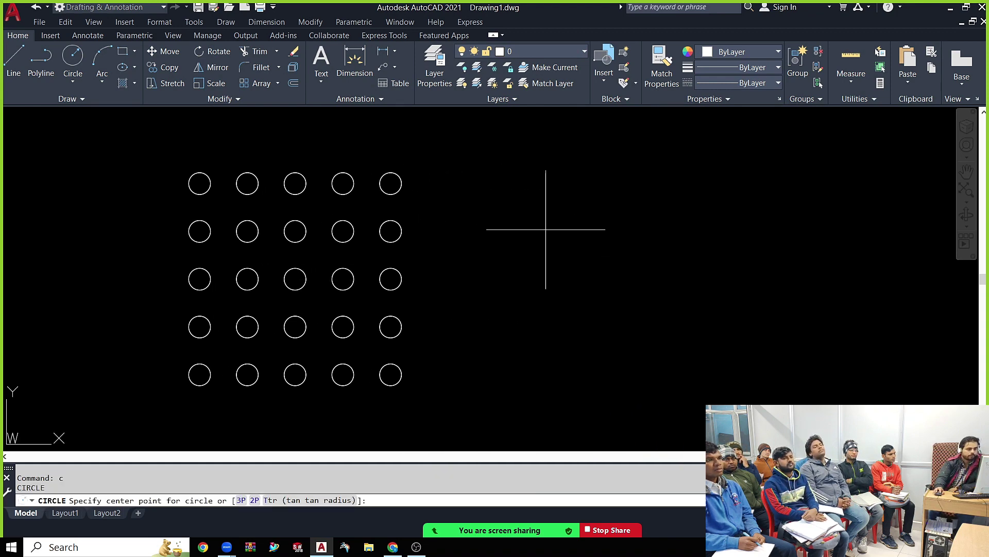
click(530, 376)
click(540, 391)
text(ar)
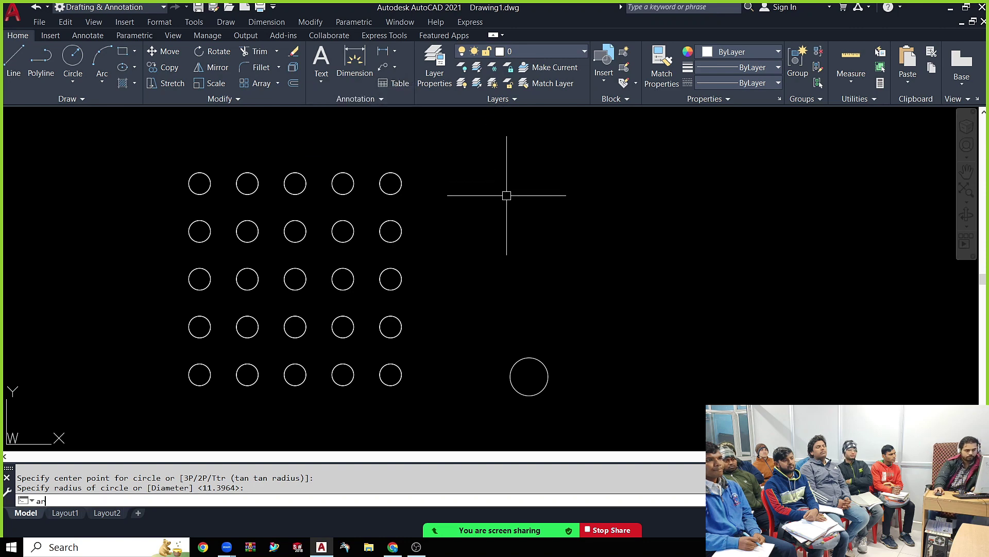
Step: Start a rectangular array of the new circle
key(Return)
click(533, 357)
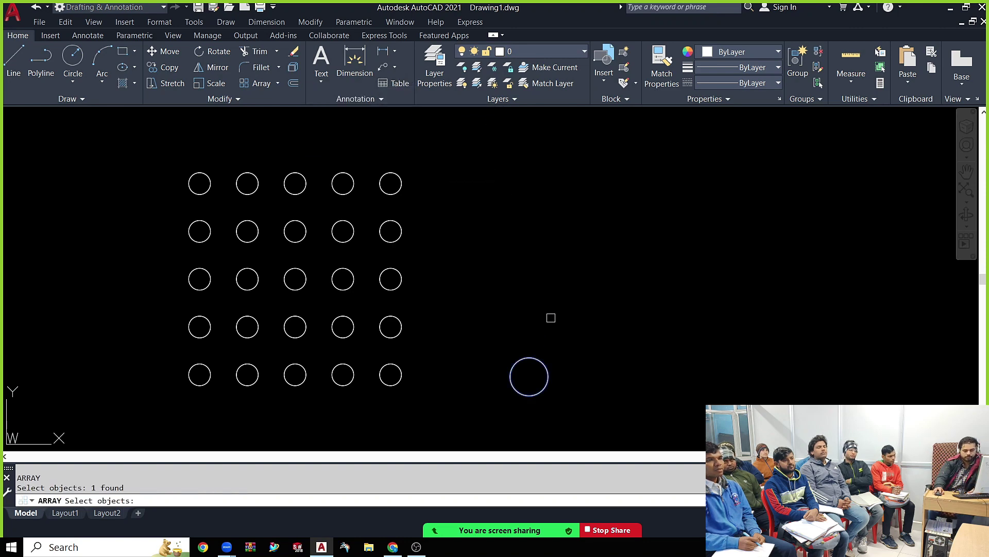
key(Return)
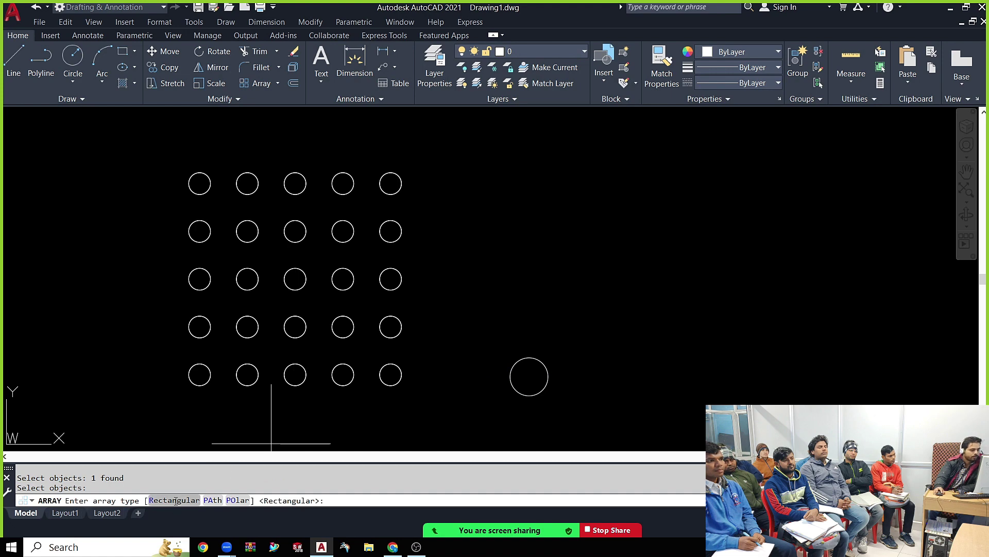
text(R)
key(Return)
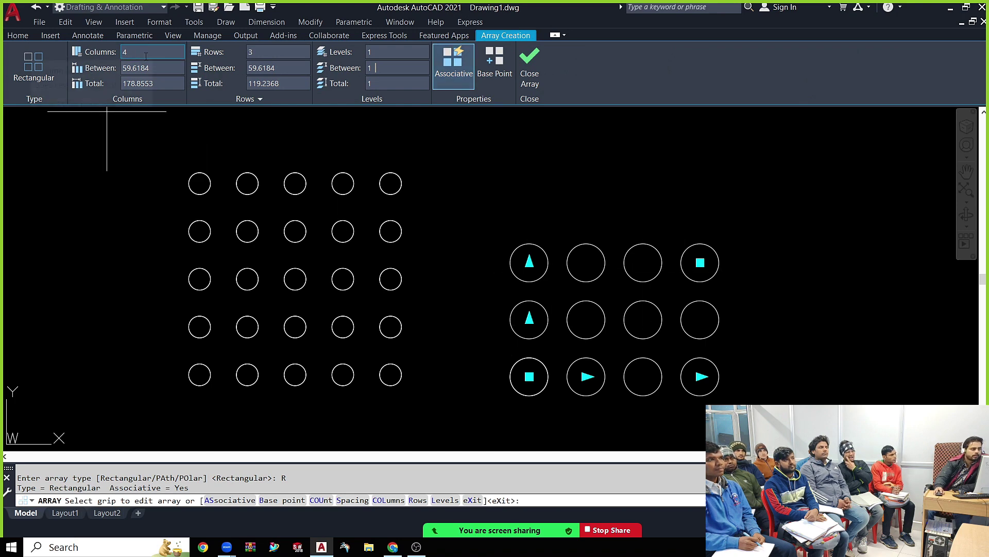
Step: Set columns 50 apart and rows 60 apart, non-associative, and close the array
click(125, 71)
text(5)
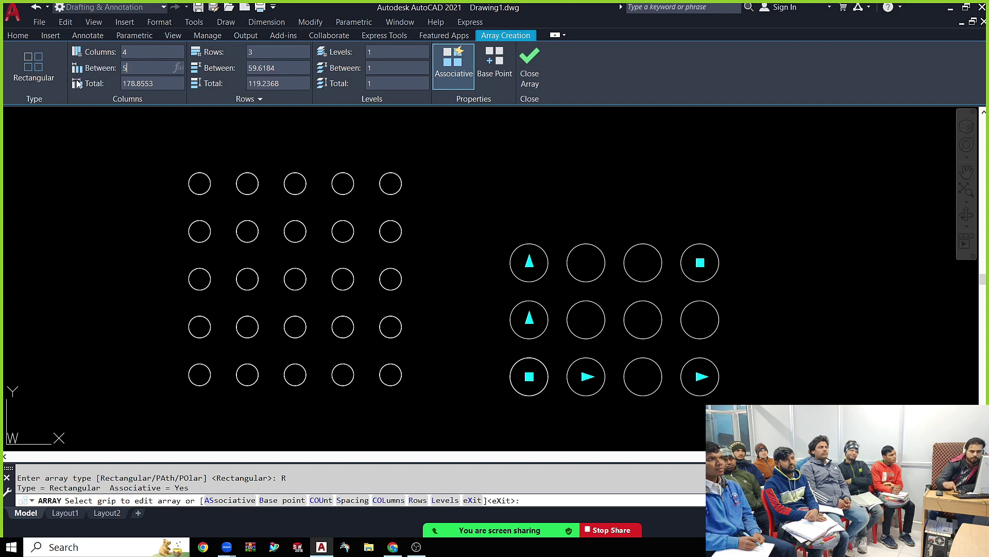
text(0)
key(Return)
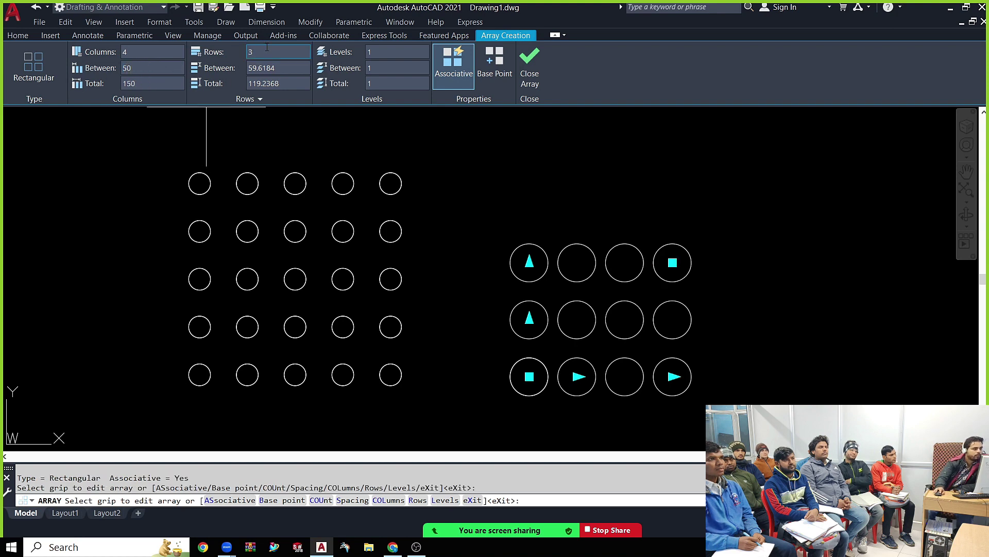
click(259, 52)
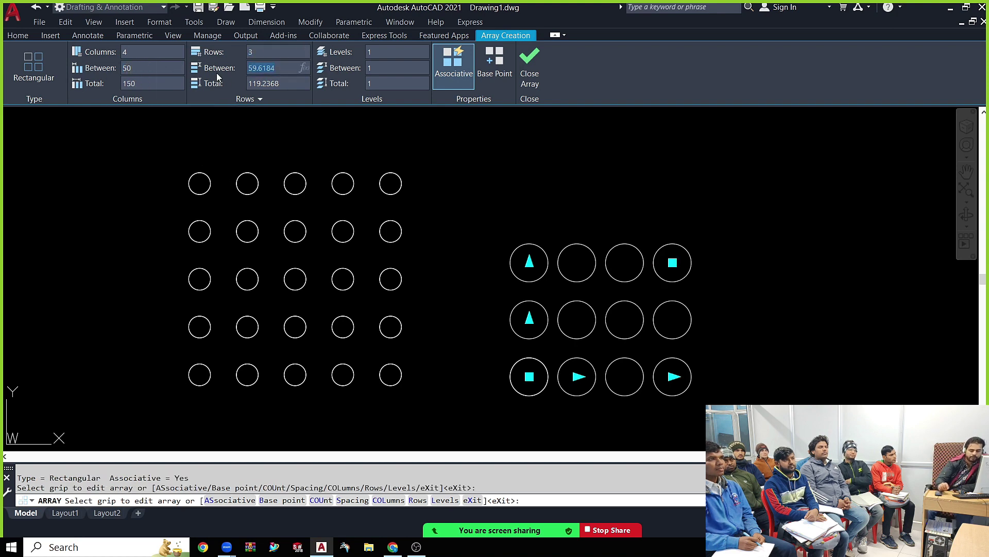
text(60)
key(Return)
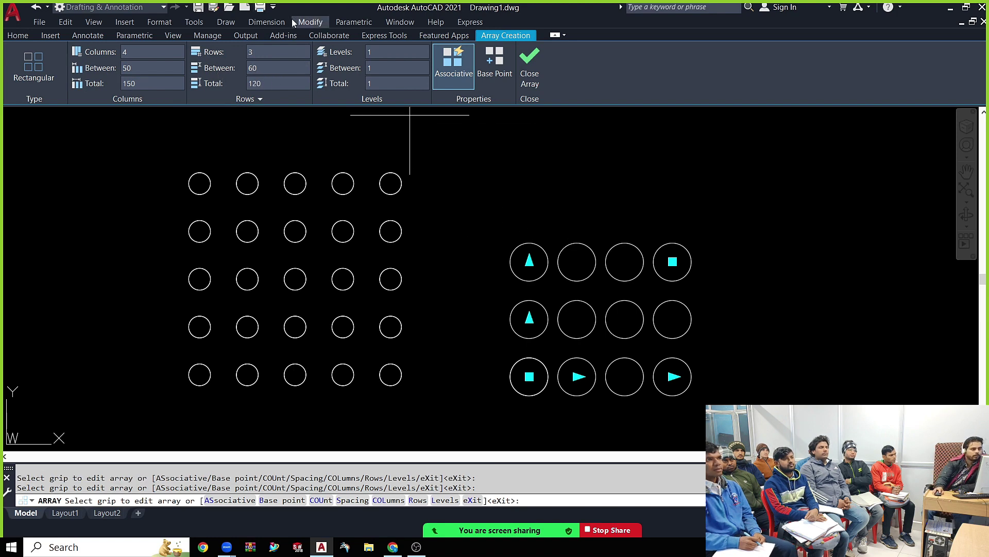
click(456, 76)
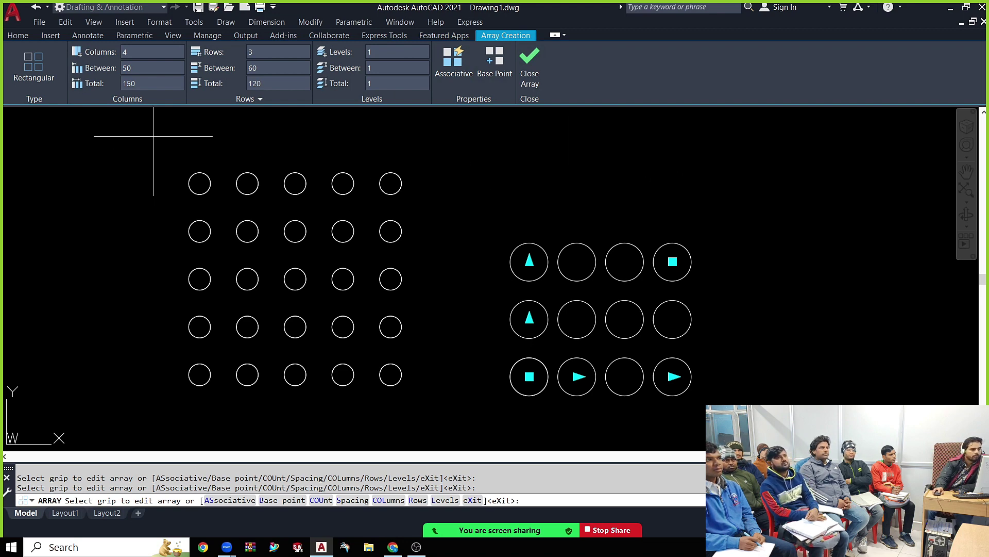
click(536, 59)
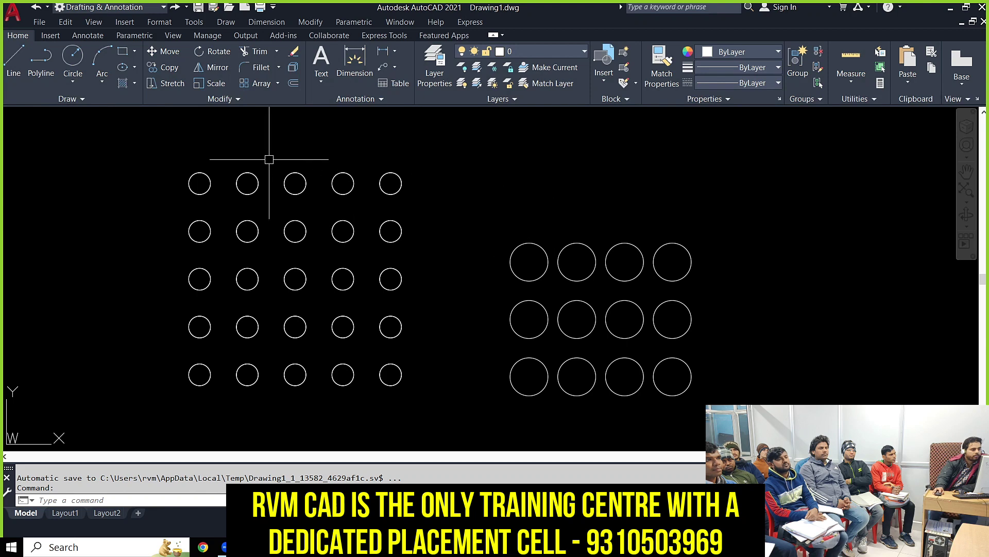
Step: Re-space the 5-by-5 array to 40 between columns and between rows
click(199, 174)
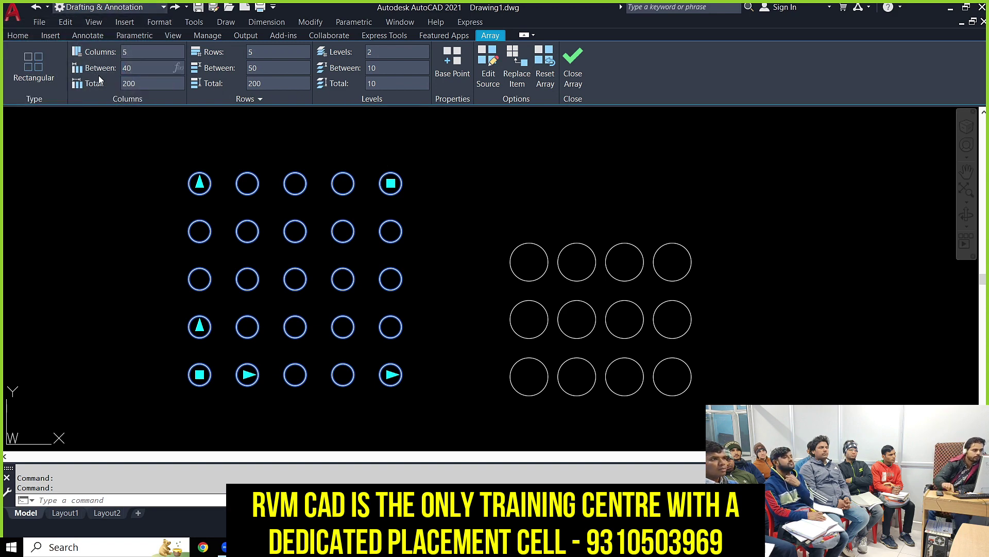
key(Return)
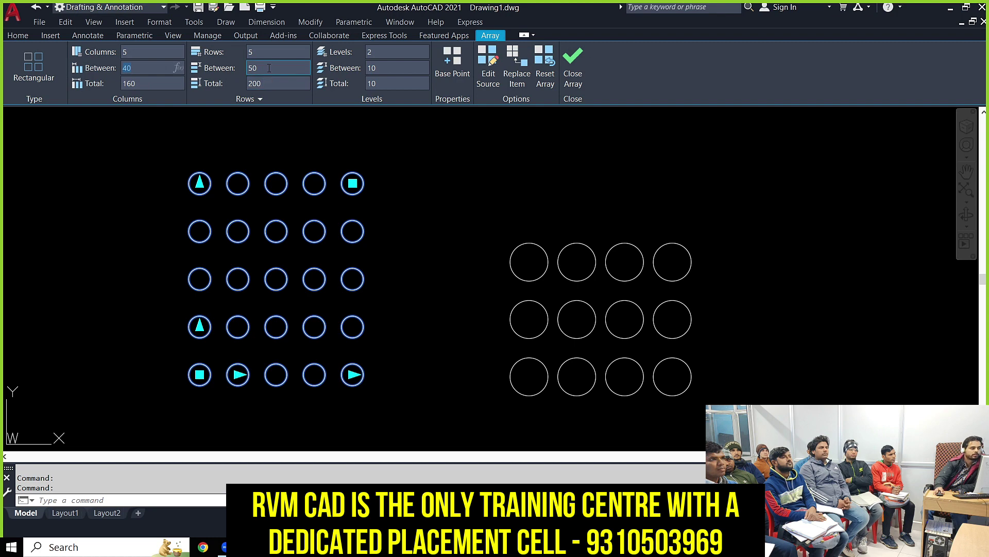
click(171, 69)
text(0)
key(Return)
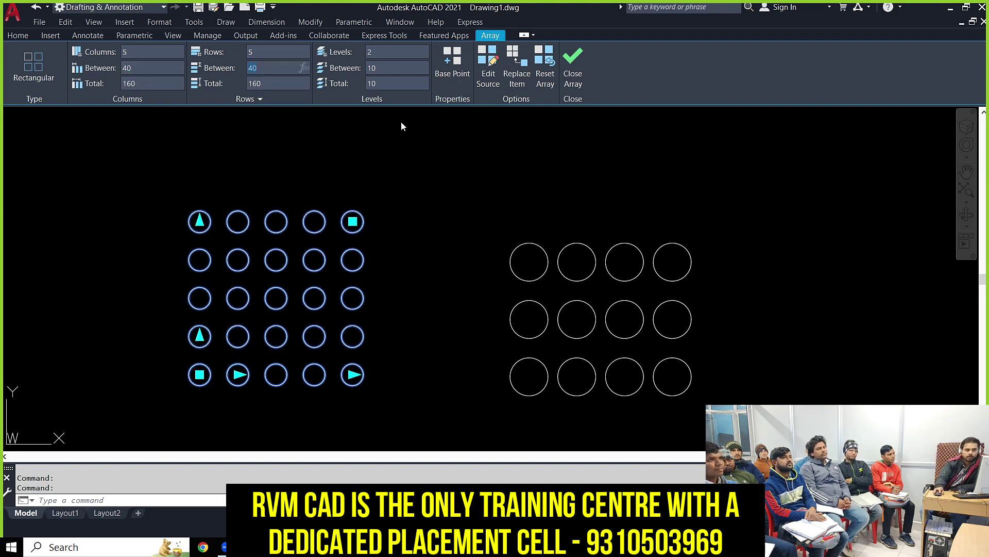
Step: Exit array editing, clear a stray circle selection, and select the 5-by-5 array
key(Escape)
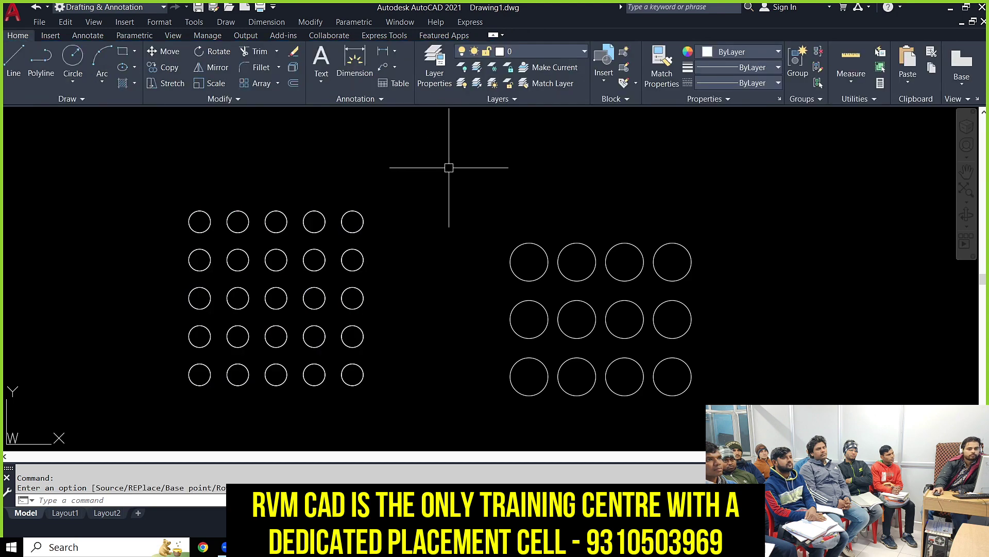
click(482, 204)
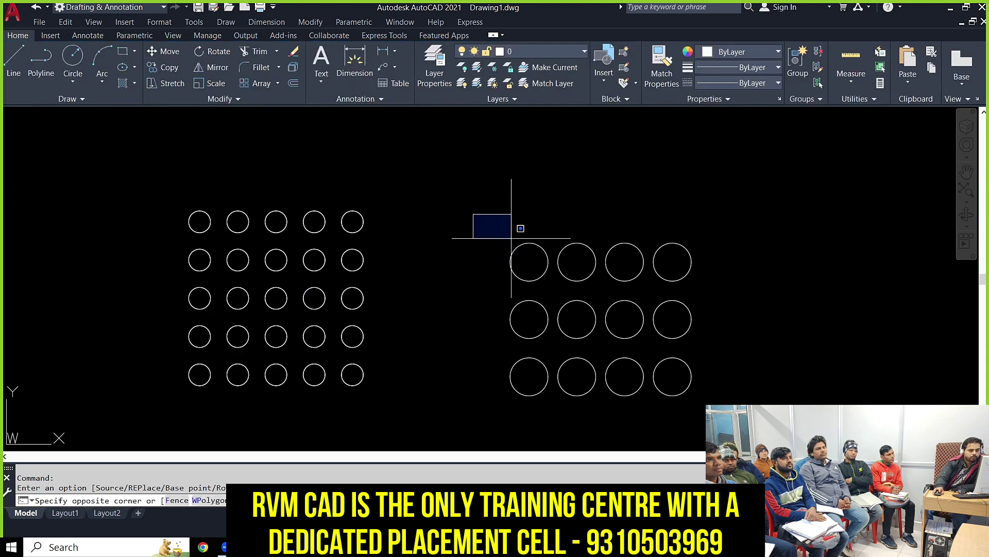
click(515, 233)
click(541, 245)
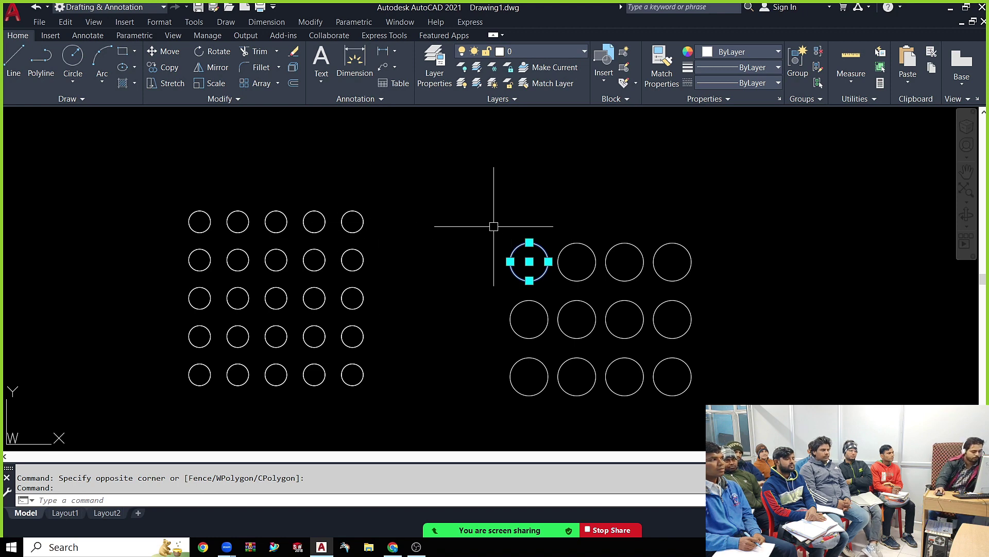
key(Escape)
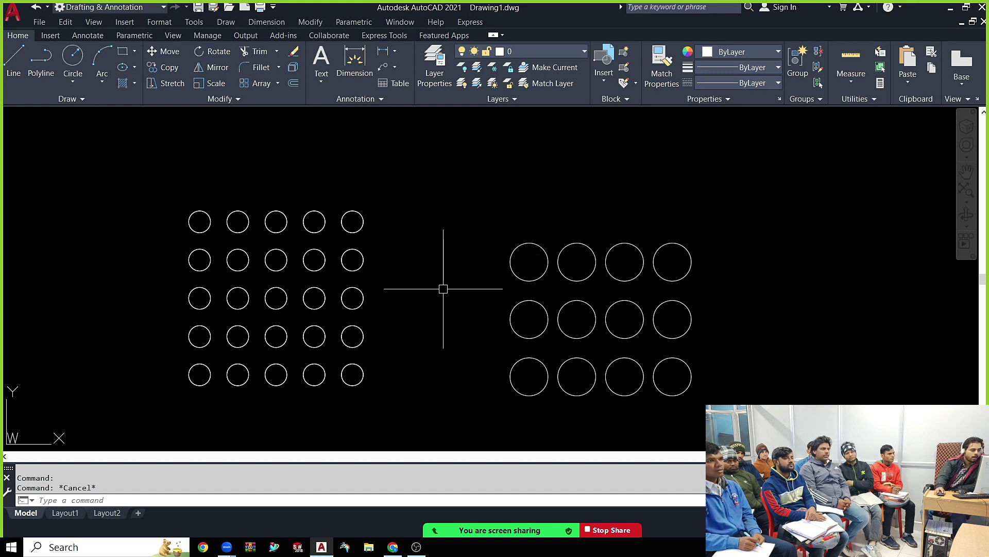
click(206, 213)
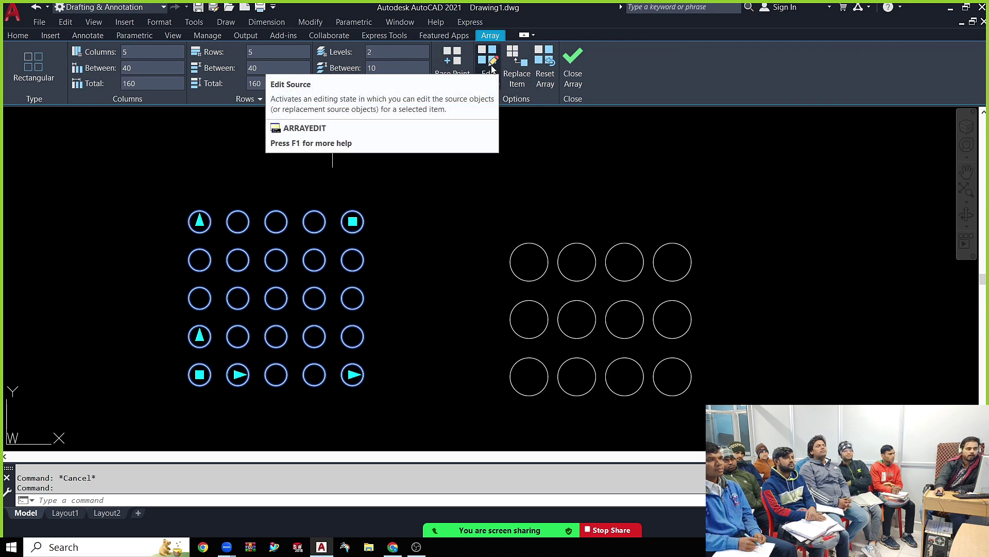
Step: Edit the array source to add a small square over the bottom-left circle, saving changes
click(493, 81)
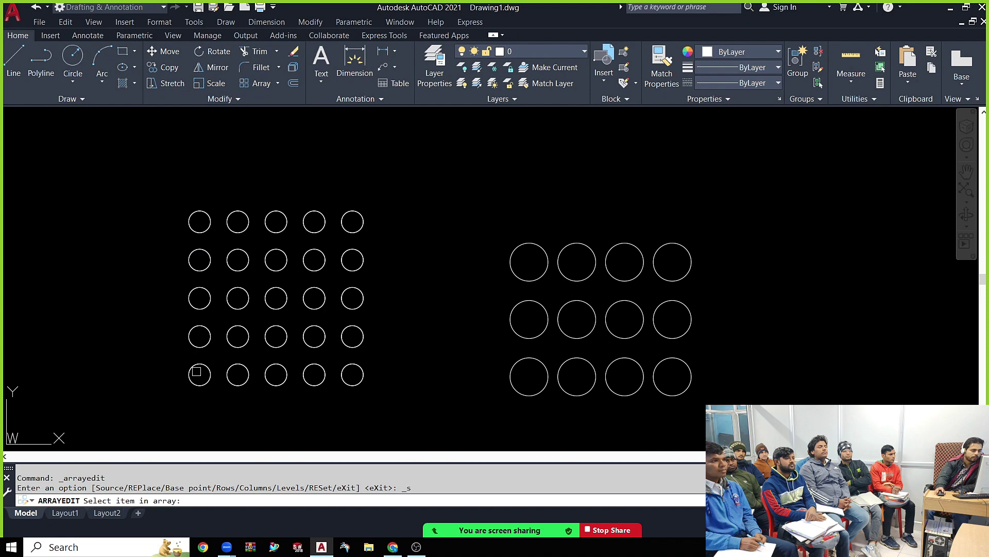
click(203, 369)
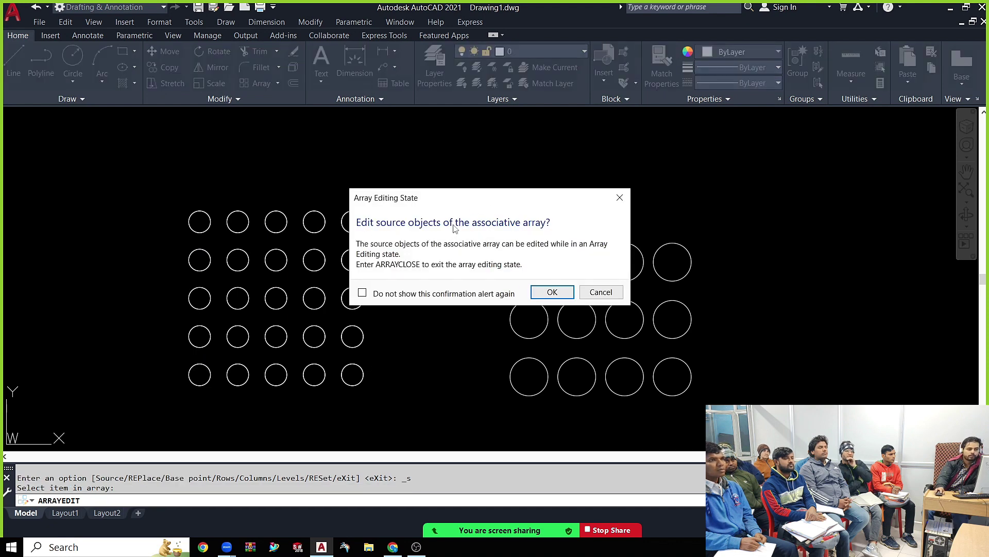
click(552, 293)
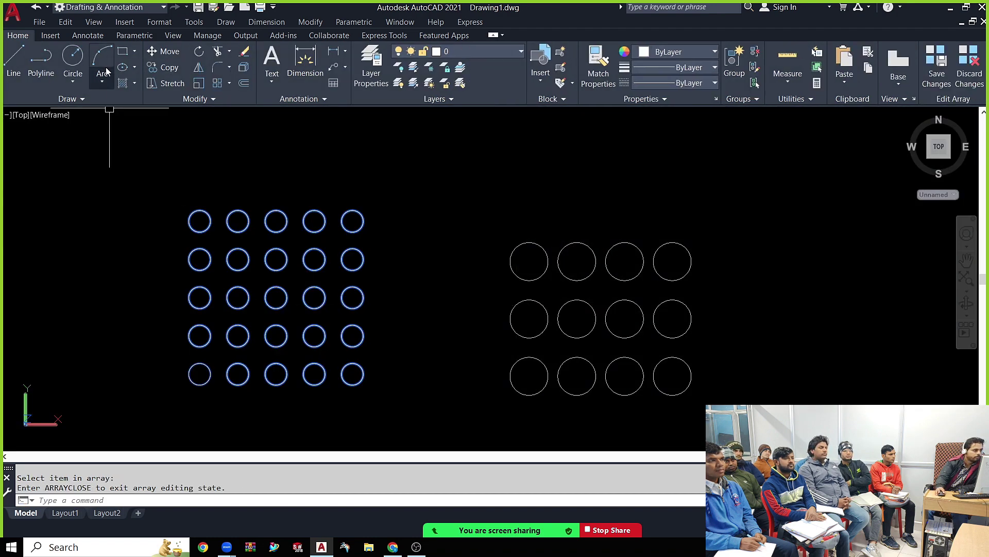
click(123, 51)
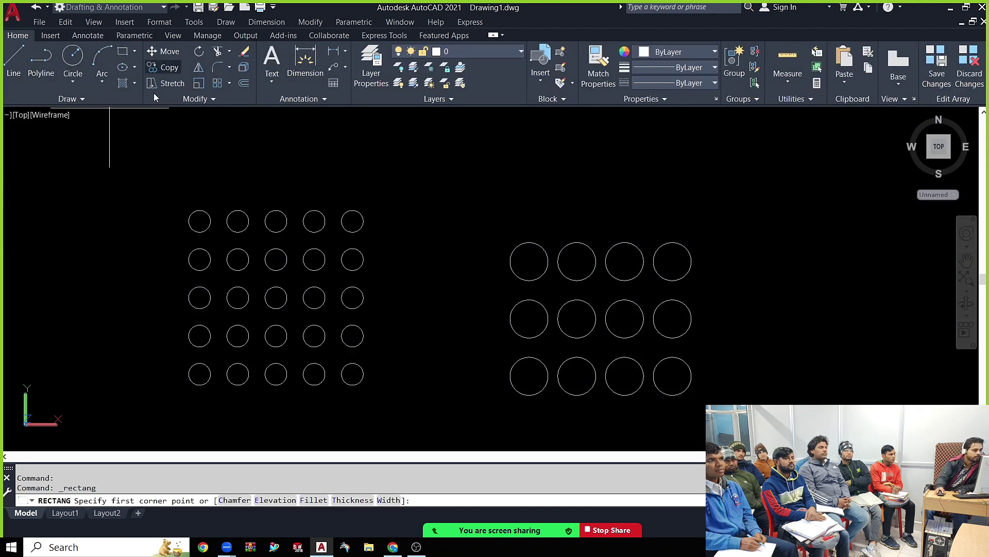
click(200, 372)
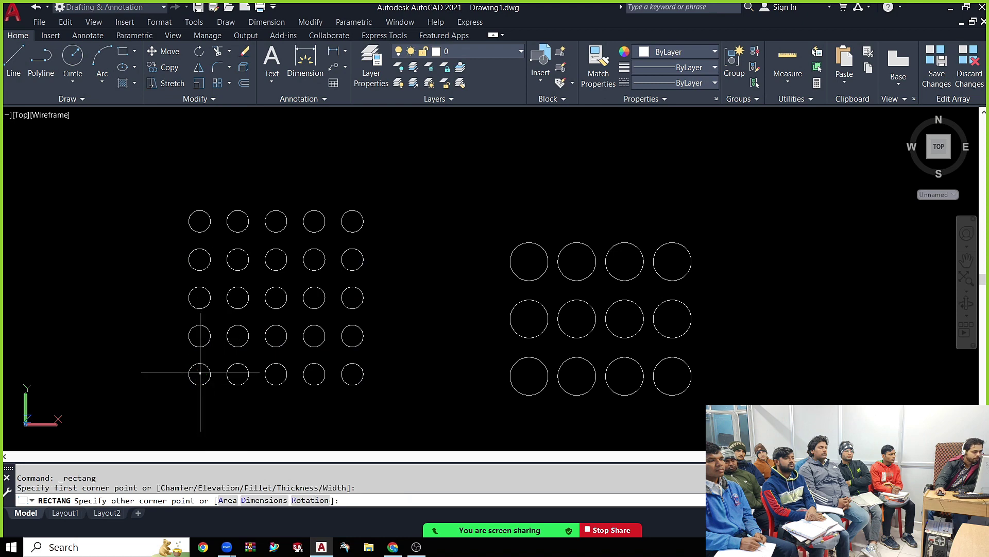
click(216, 393)
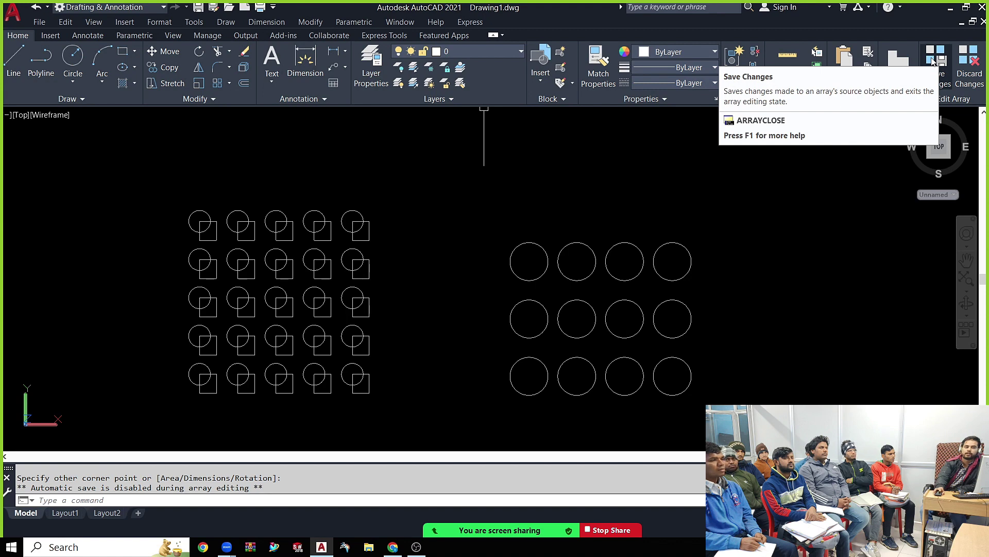
click(933, 61)
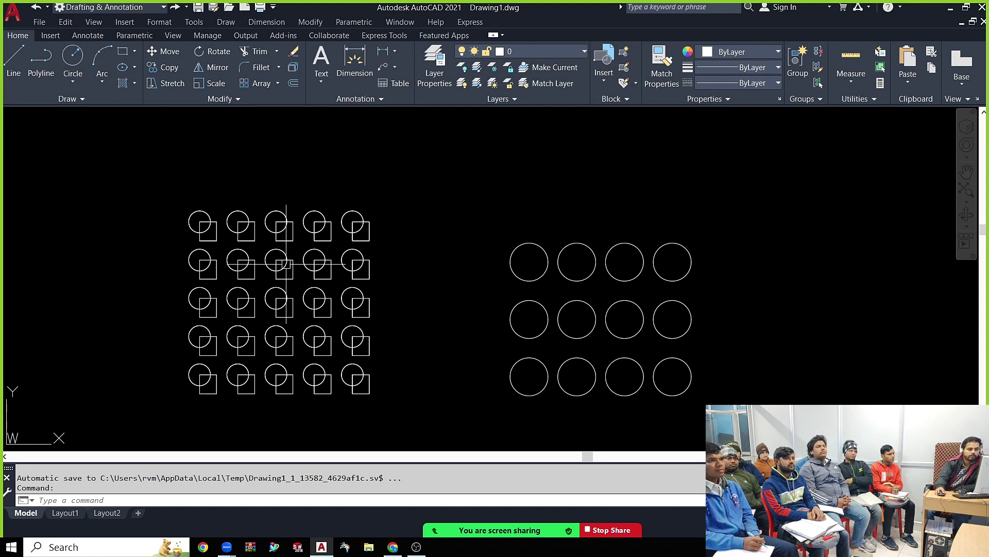
Step: Window-select both arrays, then clear the selection
click(139, 178)
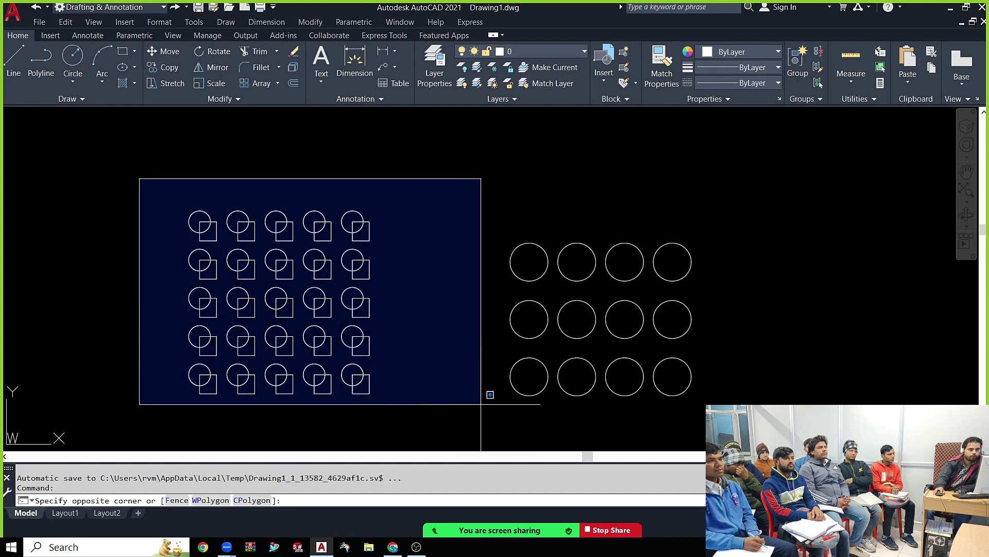
click(778, 444)
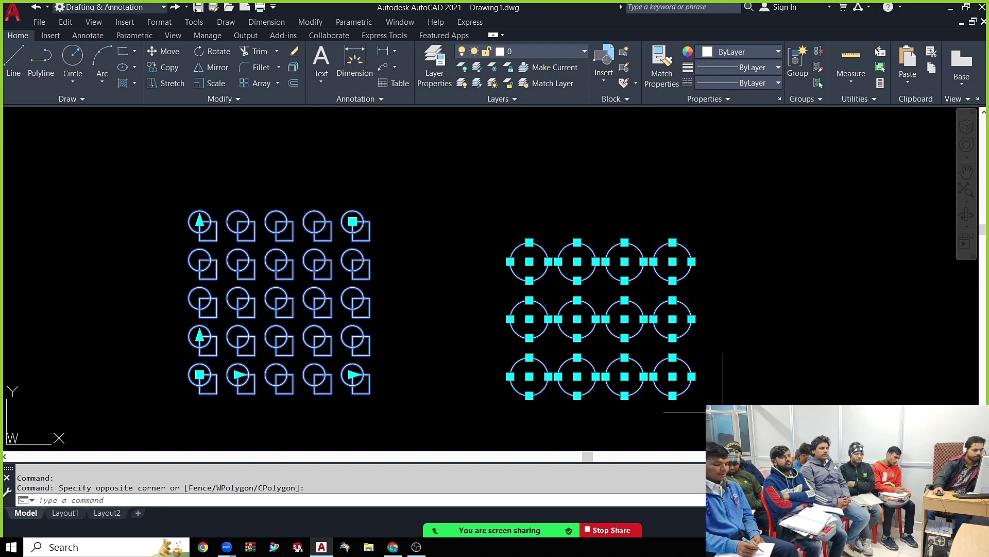
key(Escape)
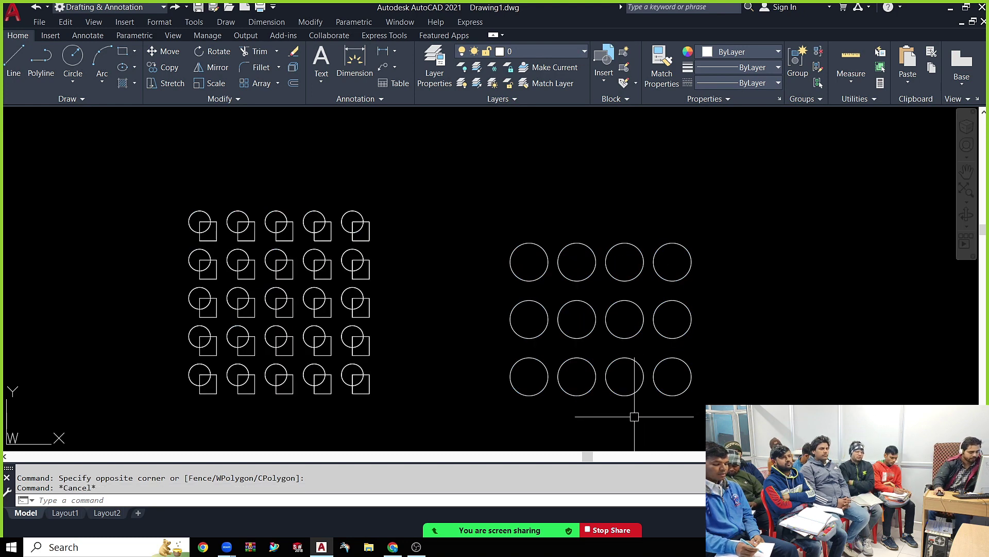
Step: Undo the squares, array edits and circle arrays back to an empty drawing
key(ctrl+z)
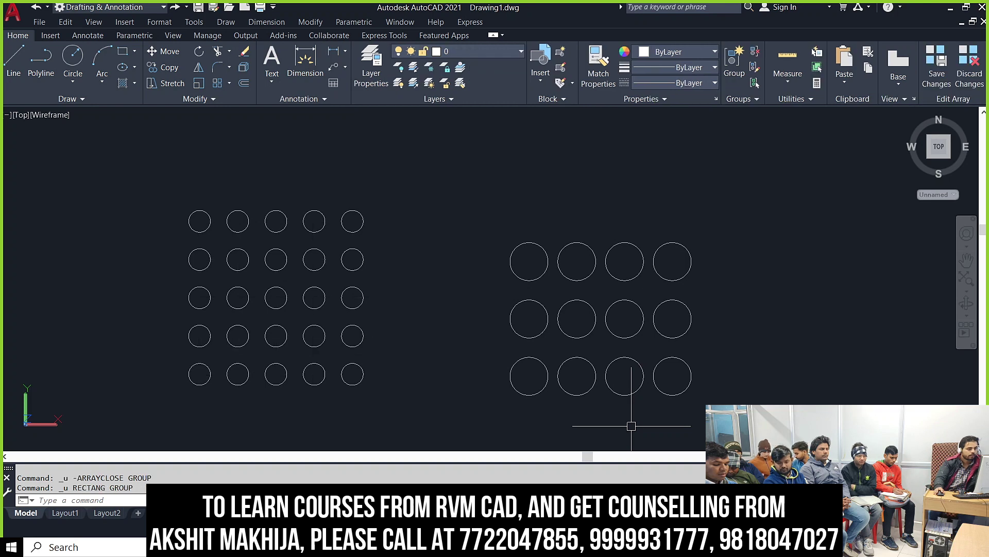
key(ctrl+z)
key(ctrl+z)
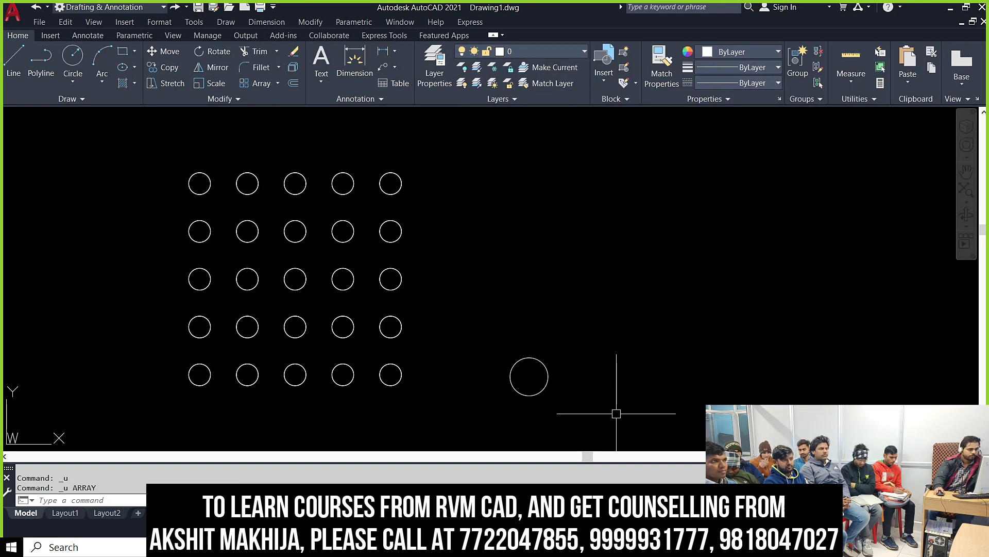
key(ctrl+z)
key(ctrl+z)
key(ctrl+z)
key(ctrl+z)
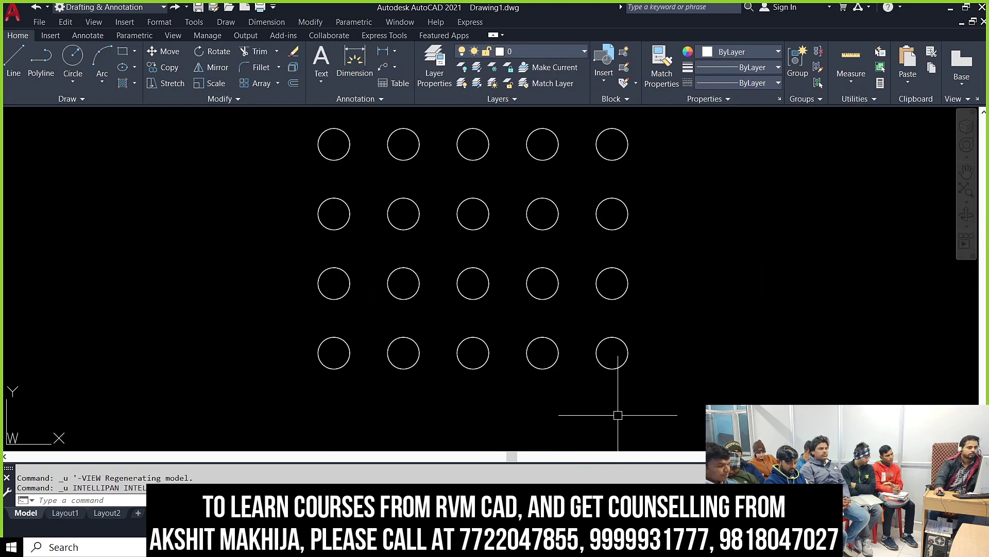
key(ctrl+z)
key(ctrl+z)
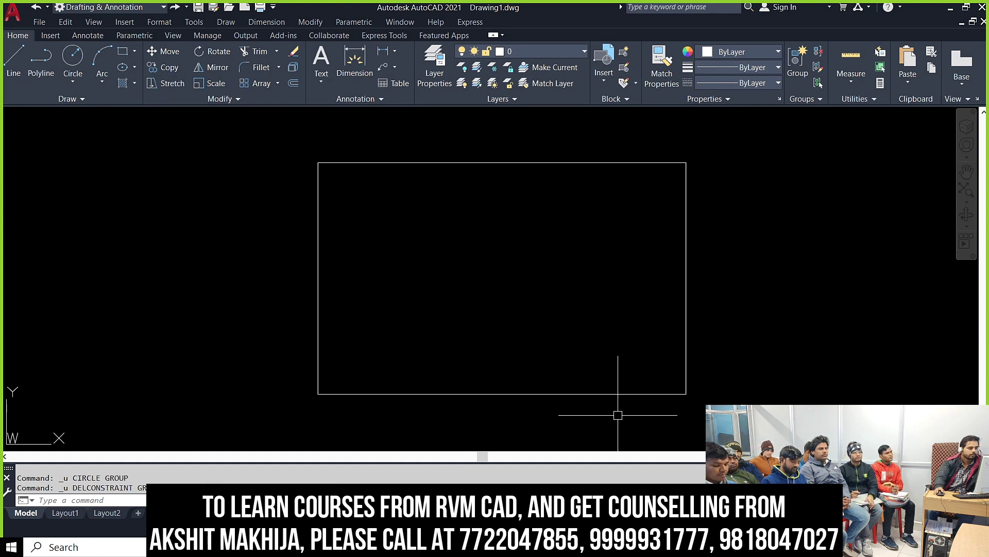
key(ctrl+z)
key(ctrl+z)
text(c)
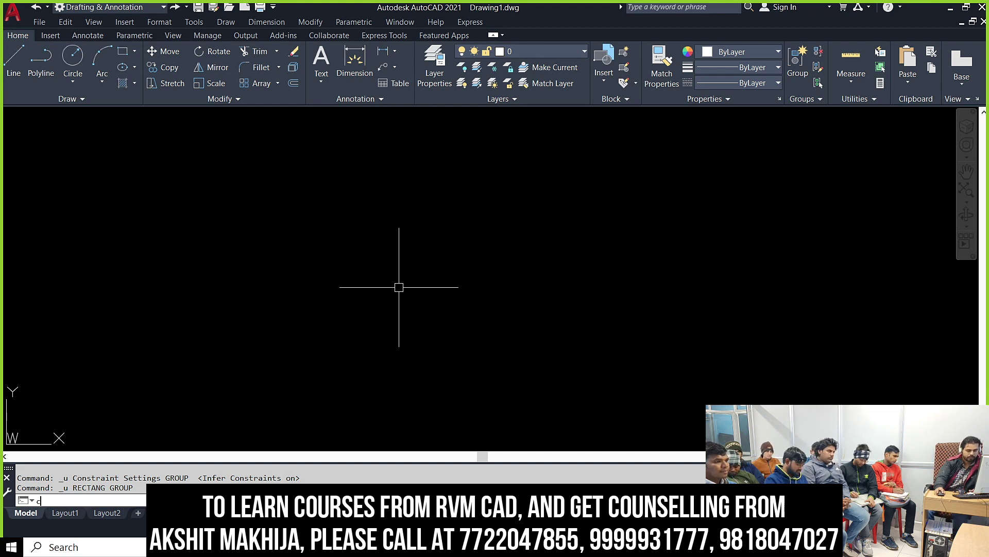
key(Return)
Step: Draw a large circle, plus a small circle at its top rim
click(453, 251)
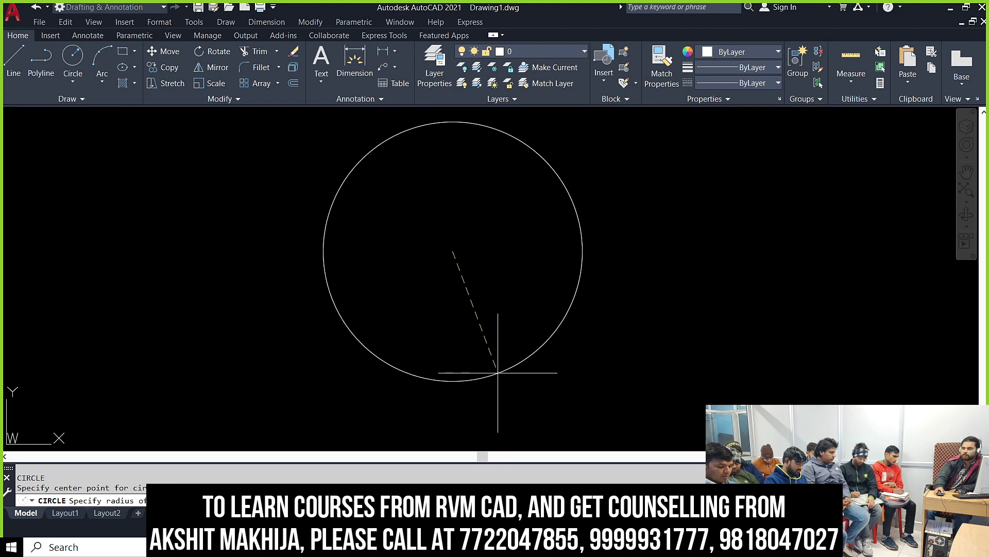
click(496, 372)
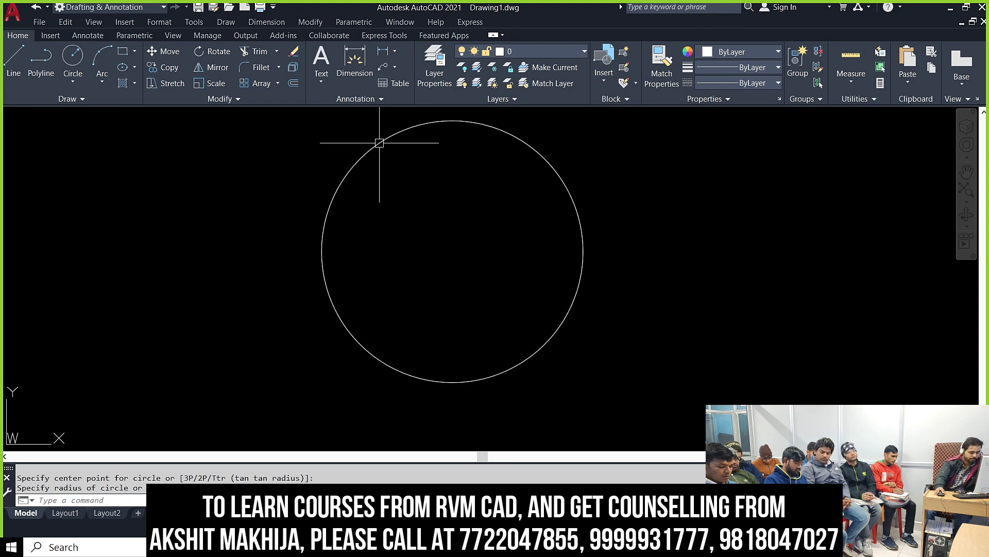
text(c)
key(Return)
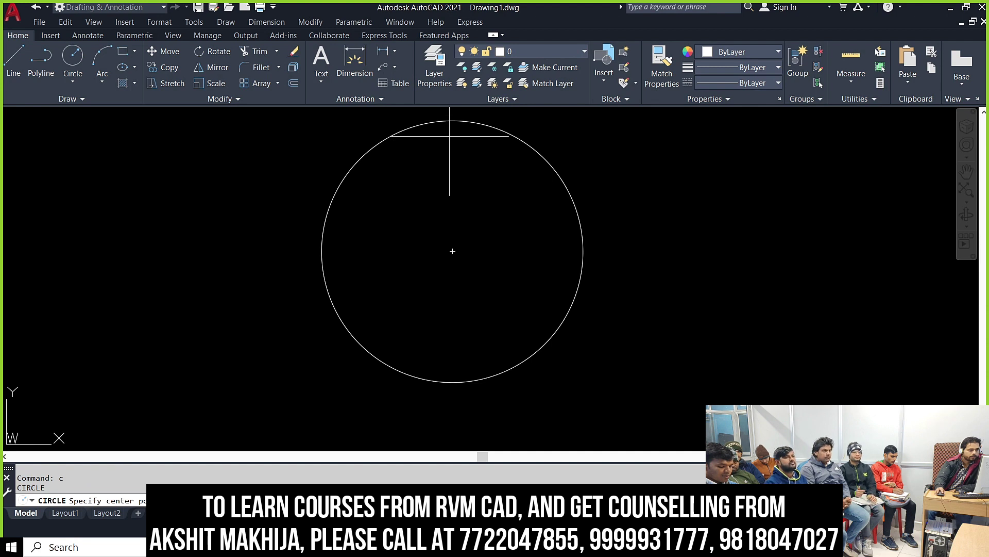
click(452, 137)
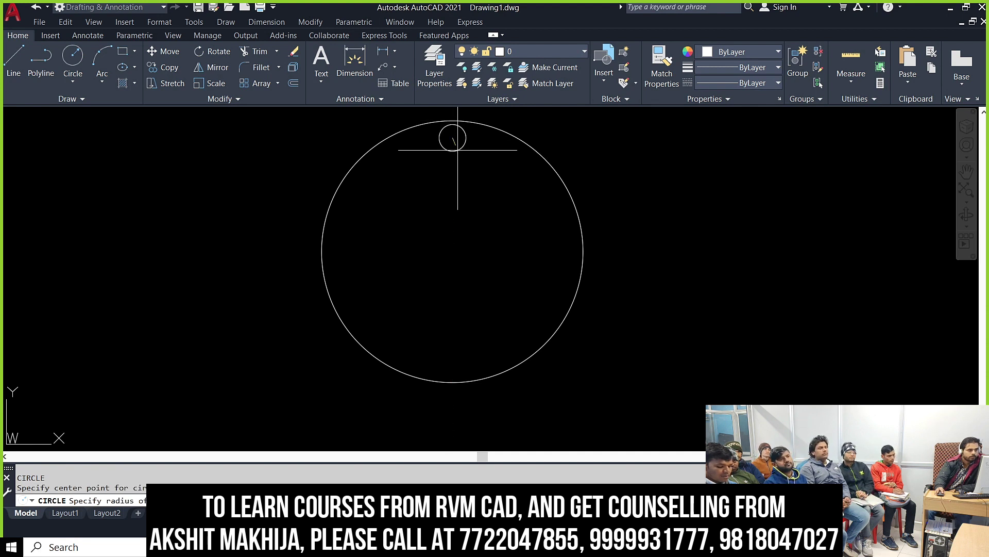
click(457, 150)
Step: Delete the rim circle and draw a small circle just above the large circle's centre
click(458, 150)
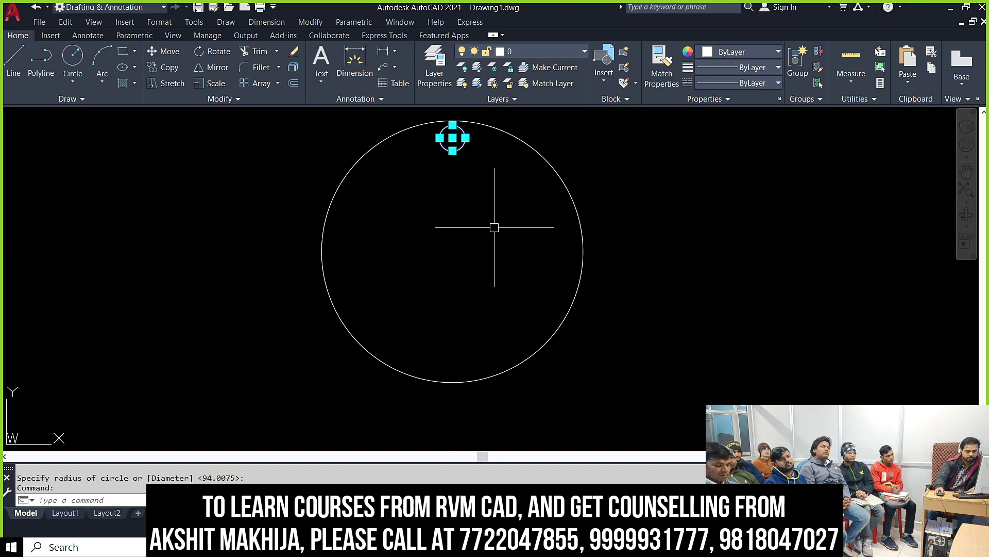
key(Delete)
text(C)
key(Return)
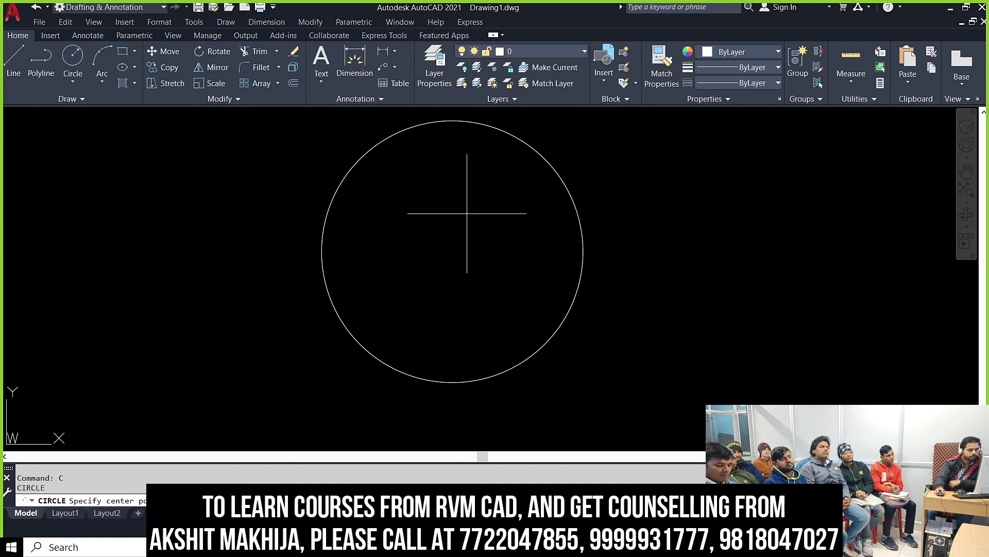
click(452, 189)
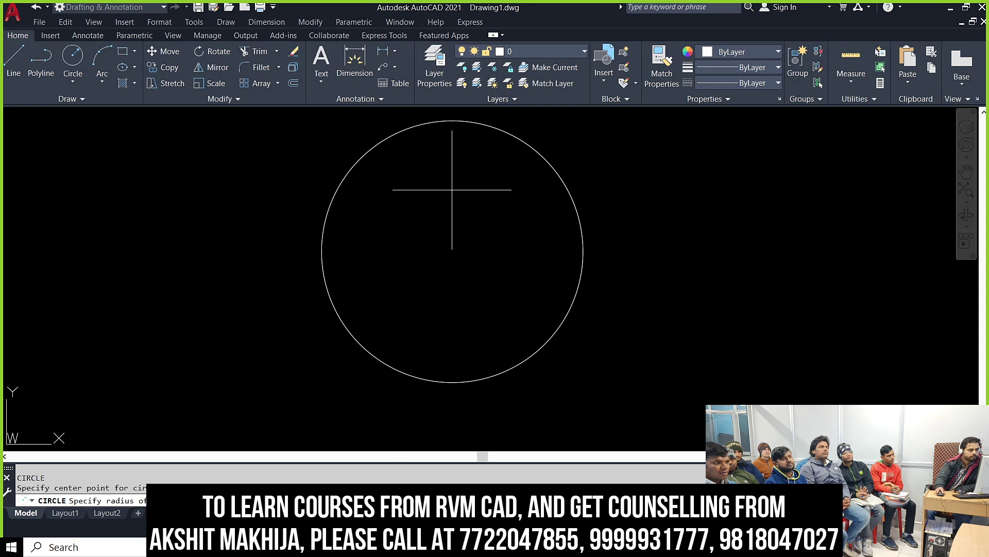
click(452, 206)
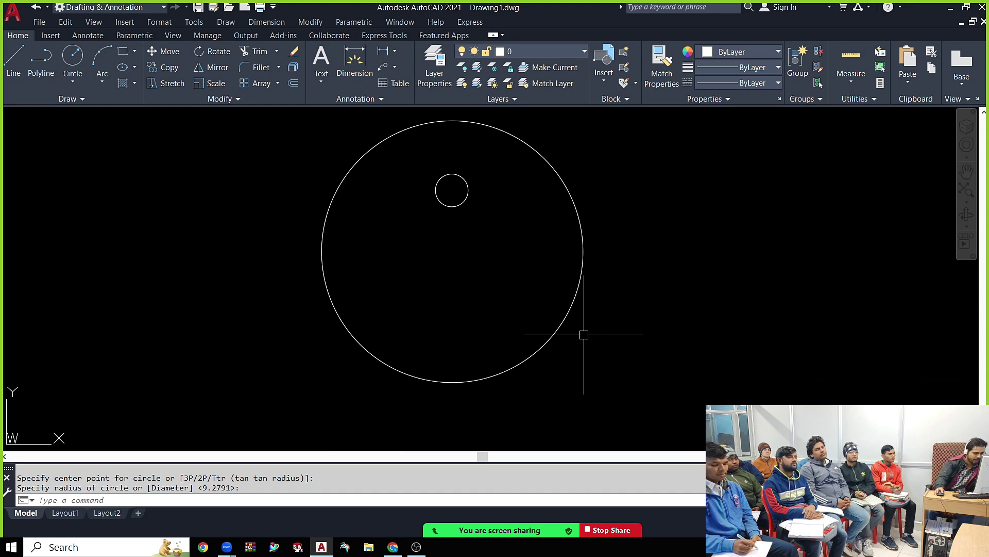
Step: Start a polar array of the small circle centred on the large circle's centre
text(ar)
key(Return)
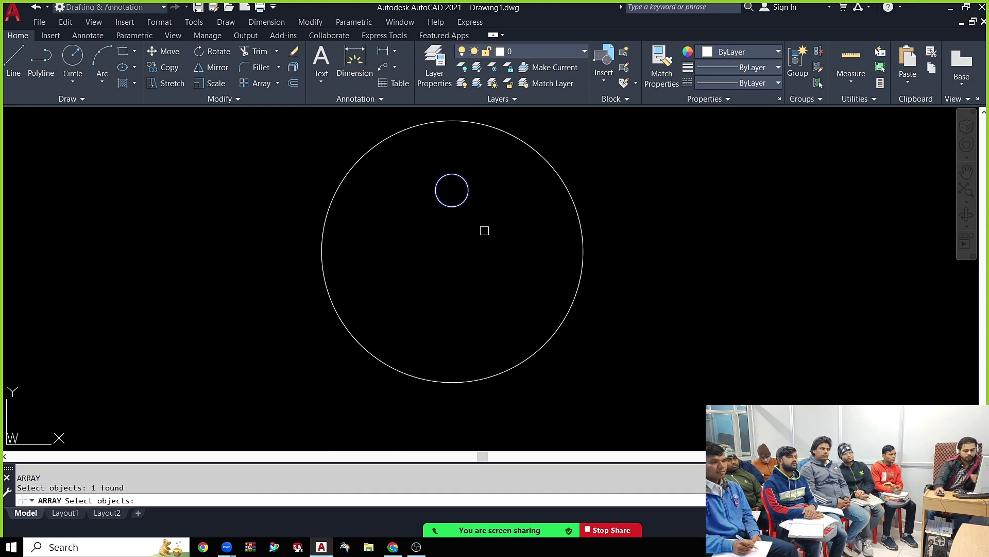
key(Return)
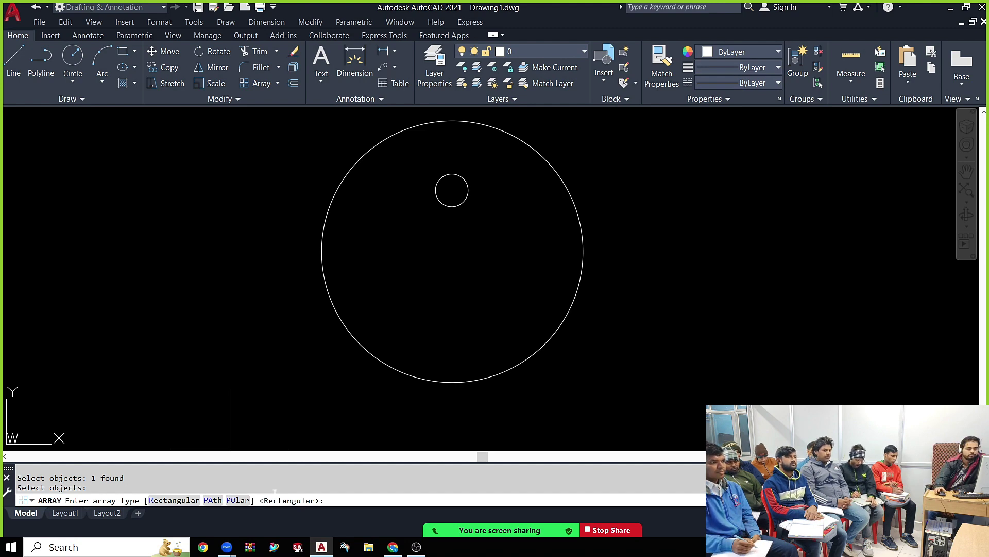
click(235, 504)
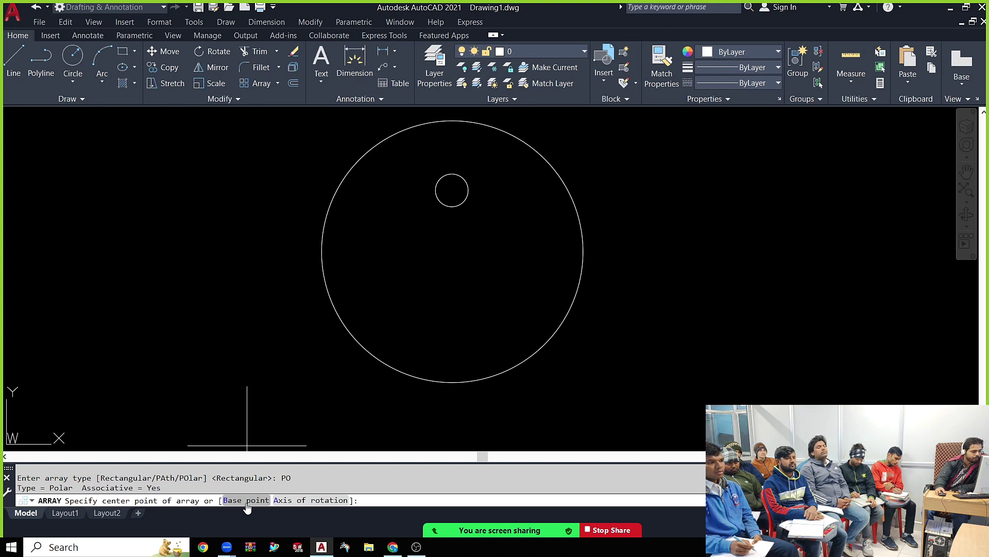
click(452, 251)
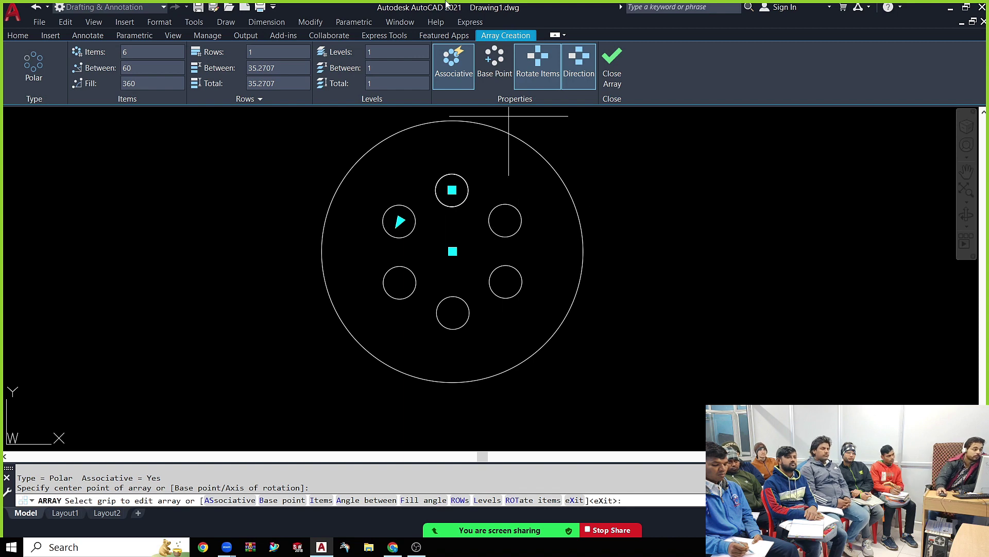
Step: Set the polar array to 8 items 30° apart, reversed to run clockwise
click(122, 52)
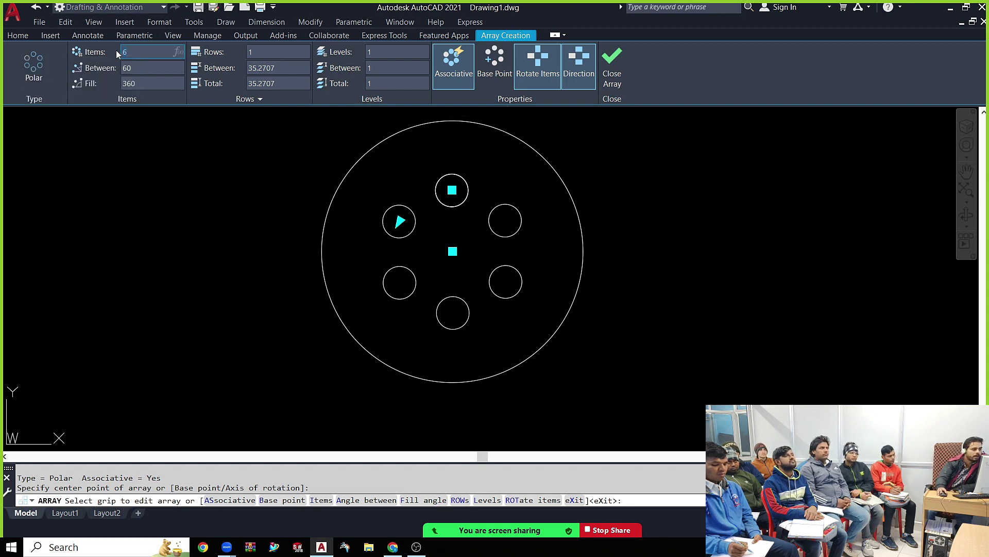
text(8)
key(Return)
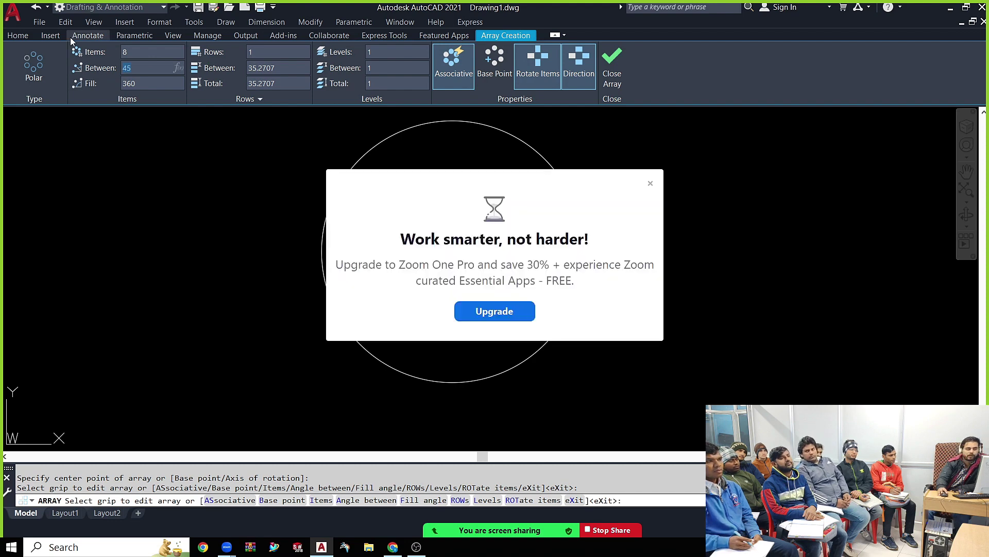
key(Return)
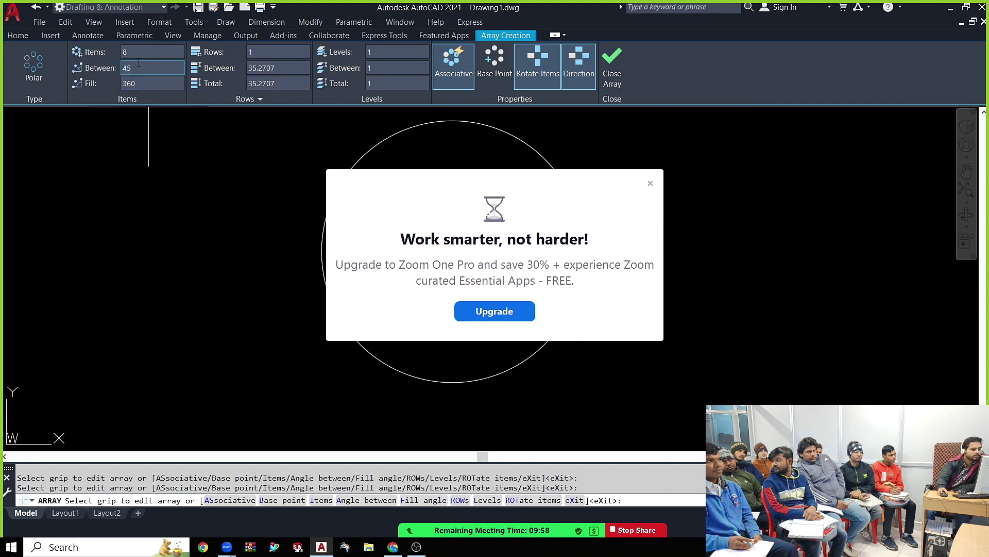
click(650, 184)
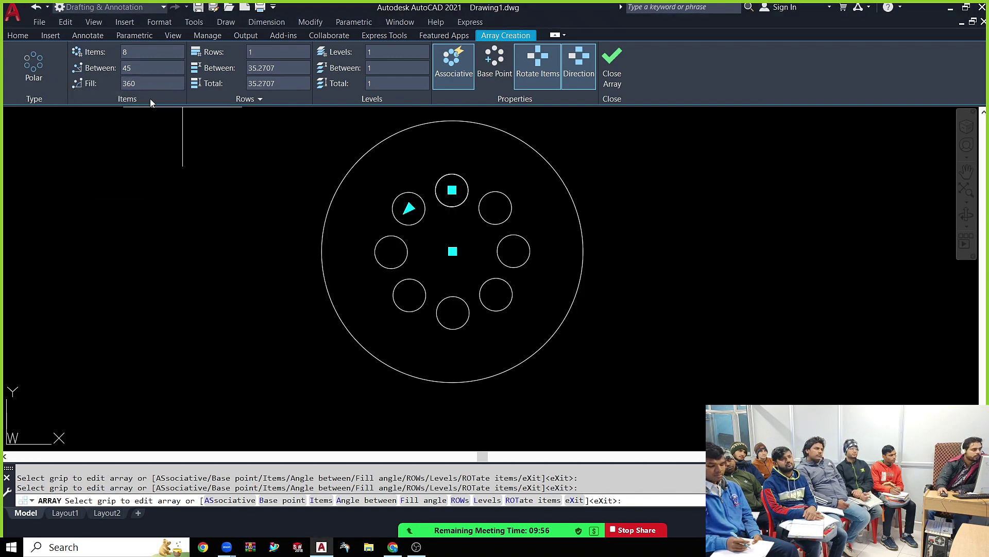
click(121, 72)
text(30)
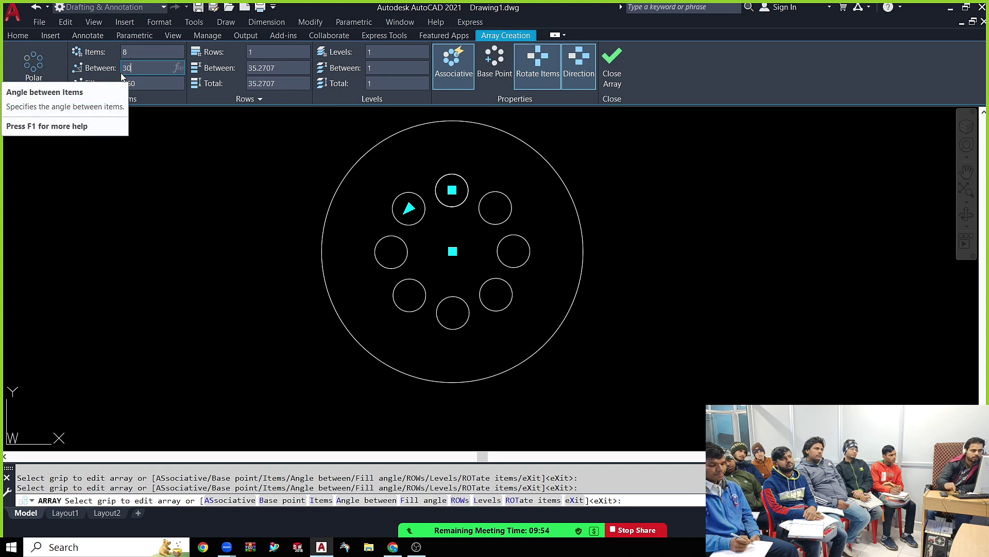
key(Return)
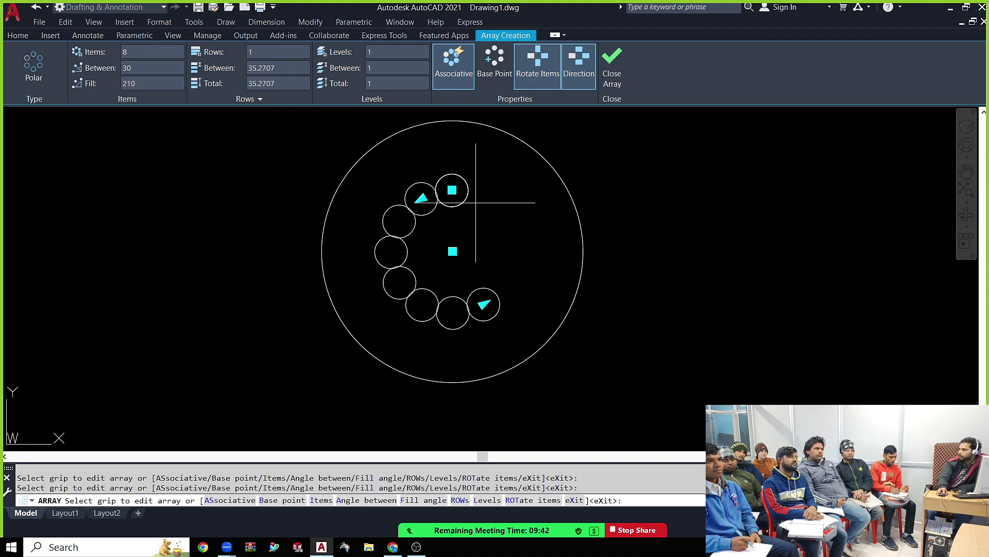
click(580, 64)
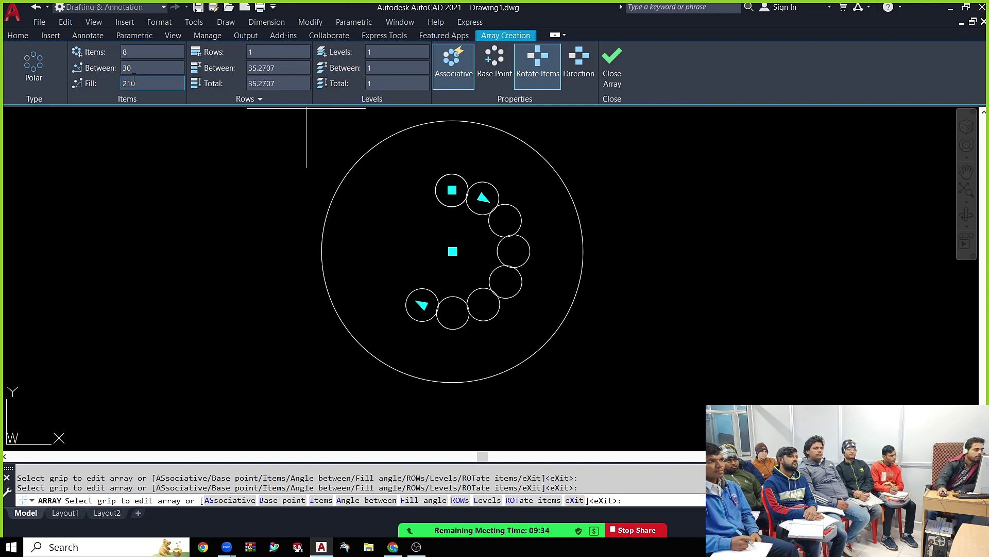
click(283, 50)
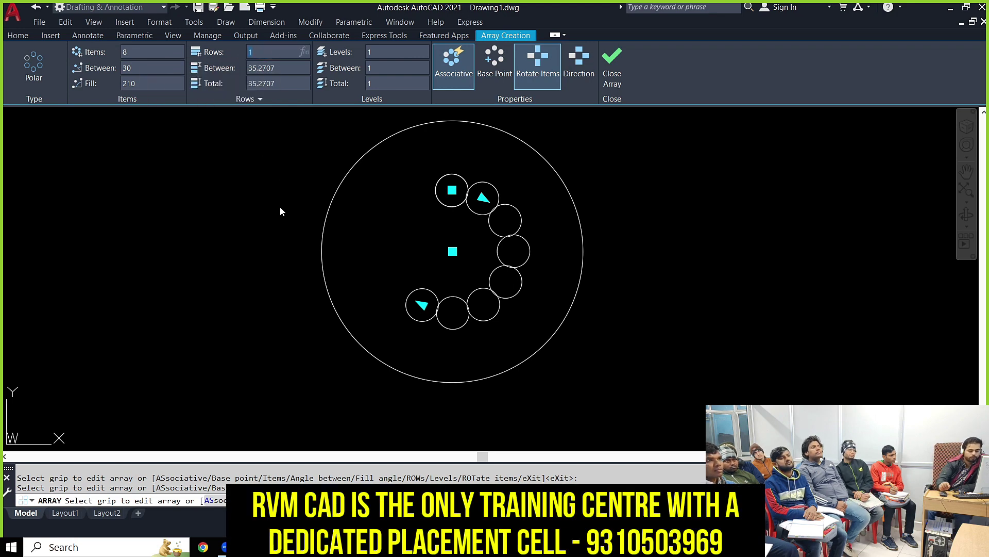
Step: Give the polar array 2 rows spaced 34 units apart
text(2)
key(Return)
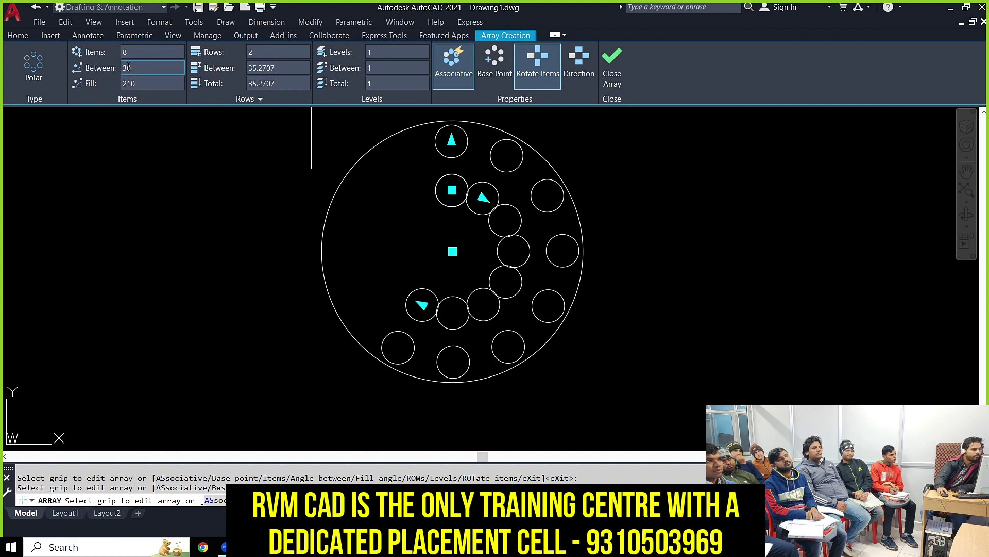
click(208, 75)
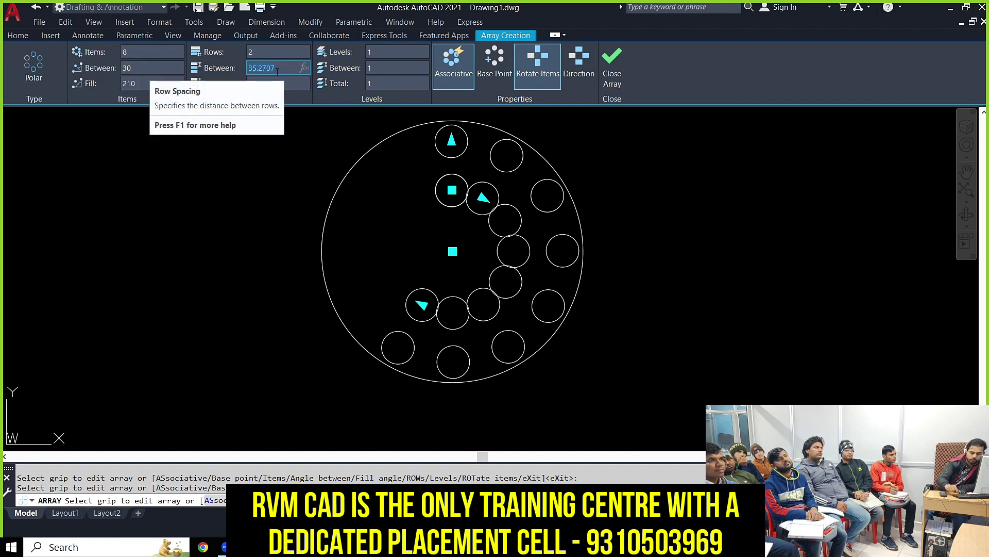
key(Return)
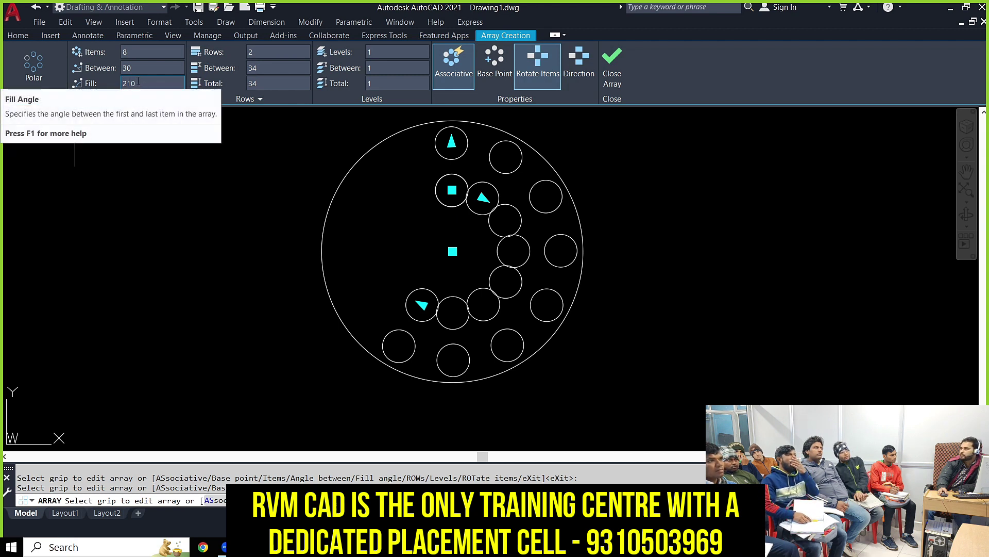
click(147, 64)
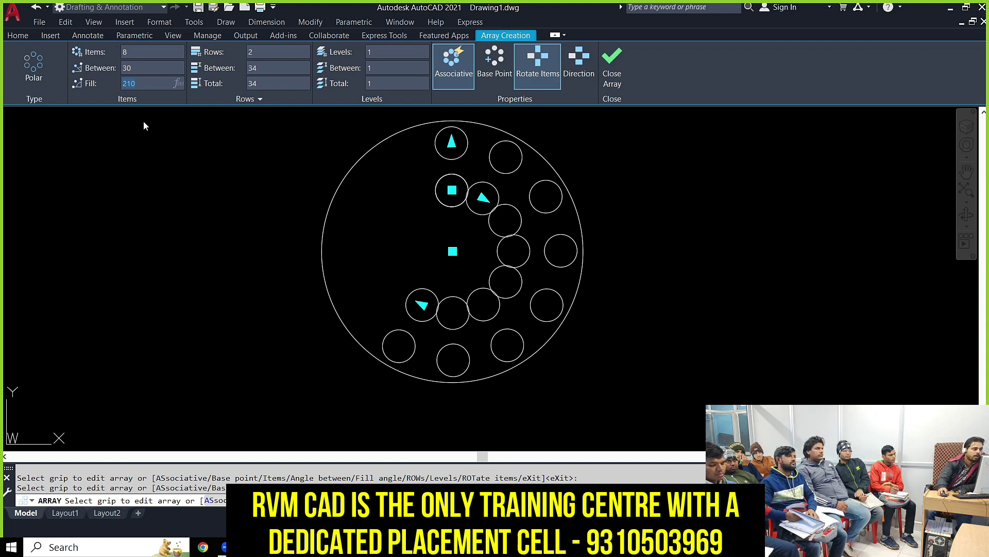
Step: Fill the array to 360°, set its base point on the small circle, and finish it
text(36)
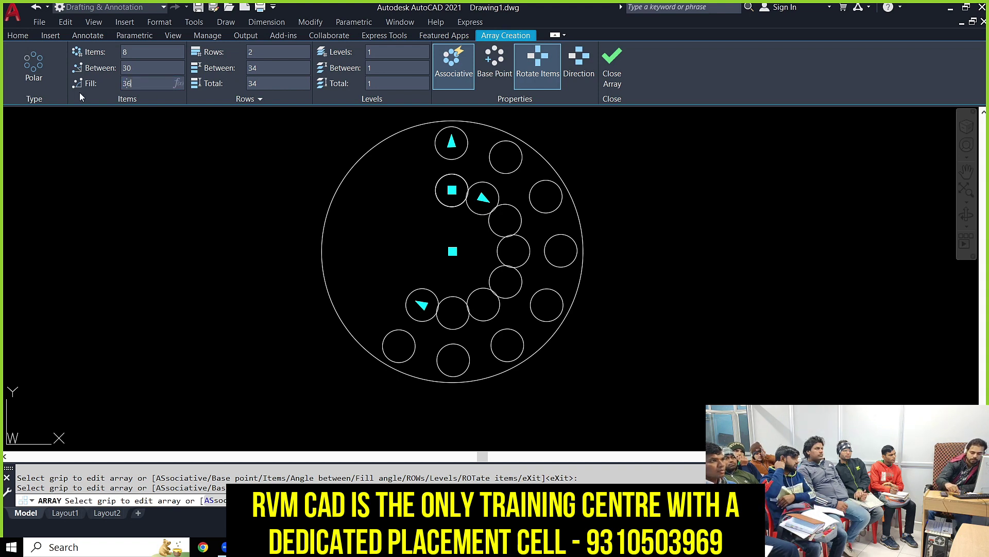
text(0)
key(Return)
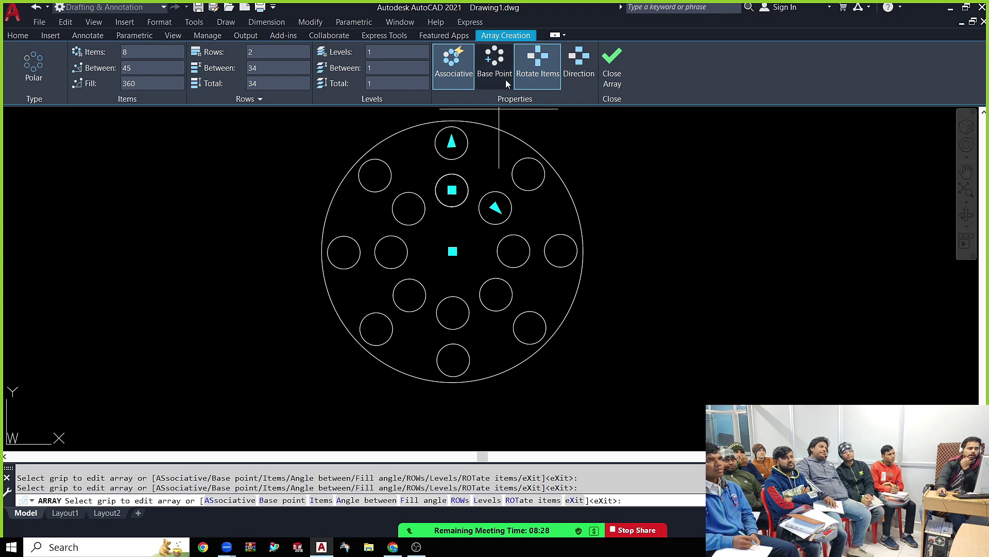
click(511, 54)
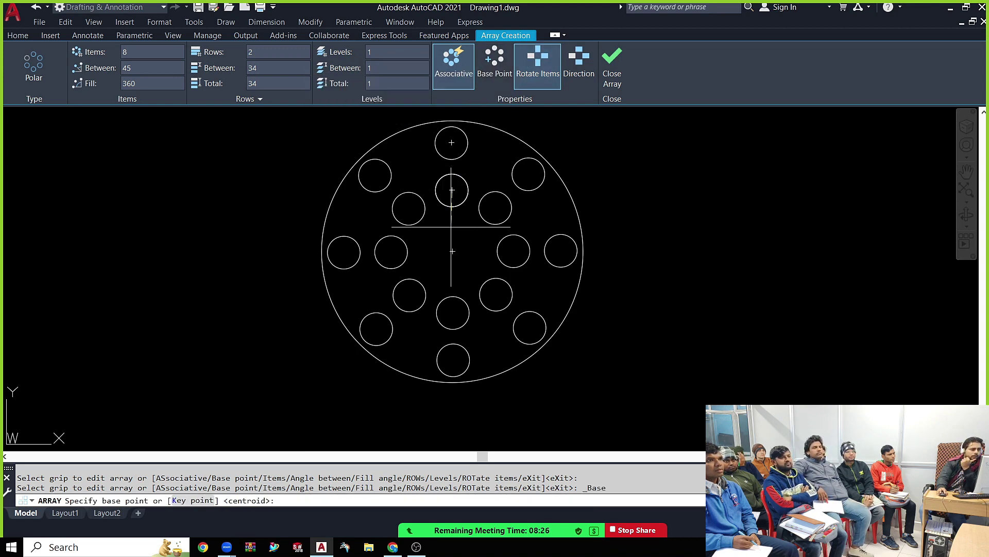
click(452, 207)
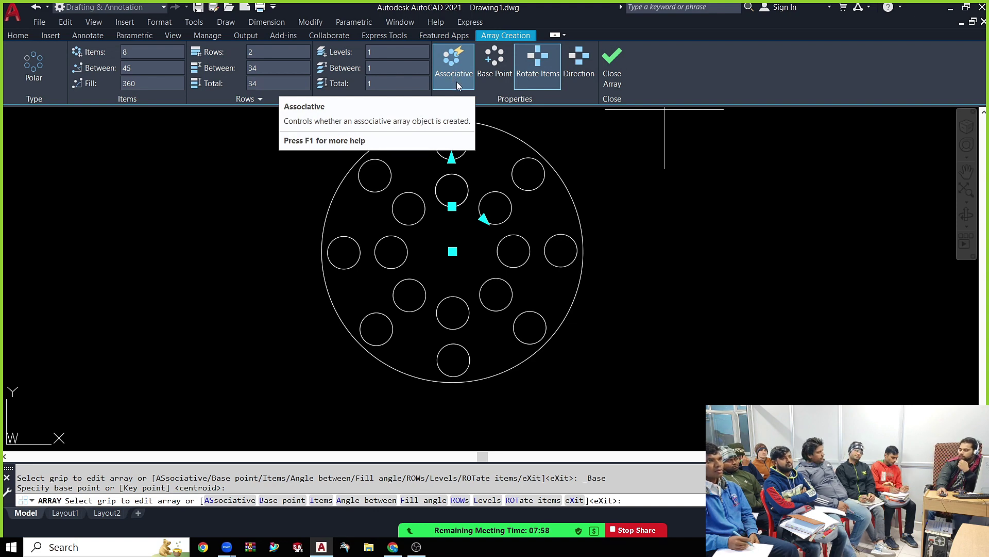
key(Return)
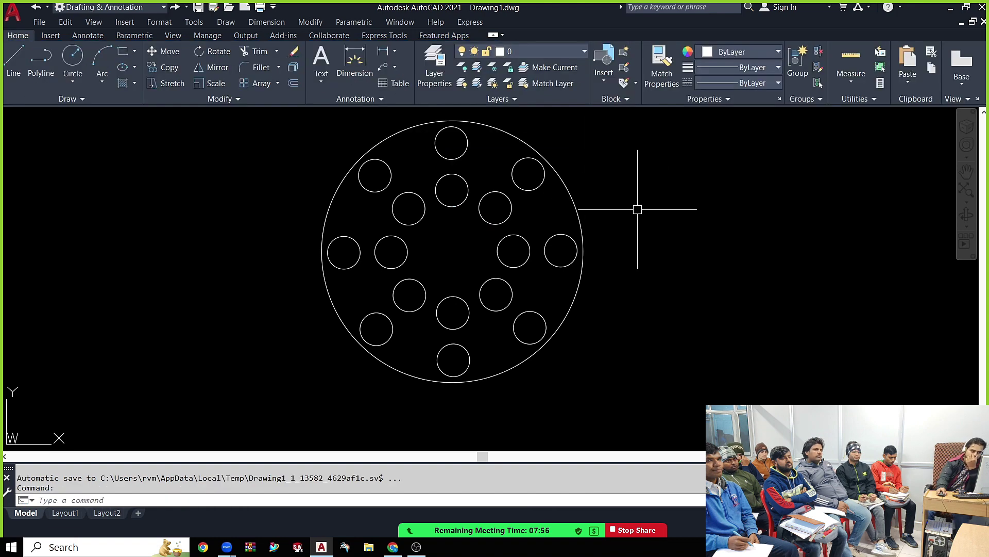
click(467, 143)
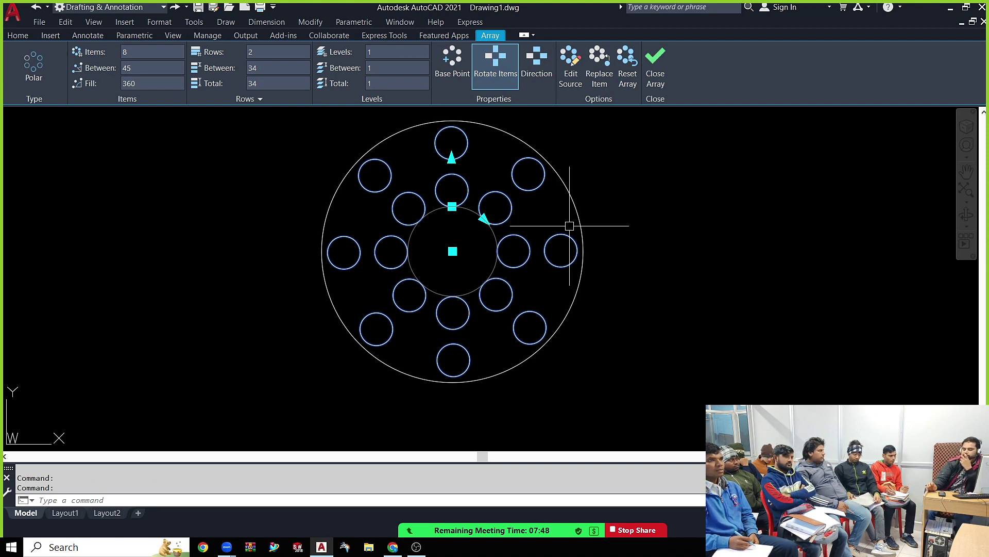
key(Delete)
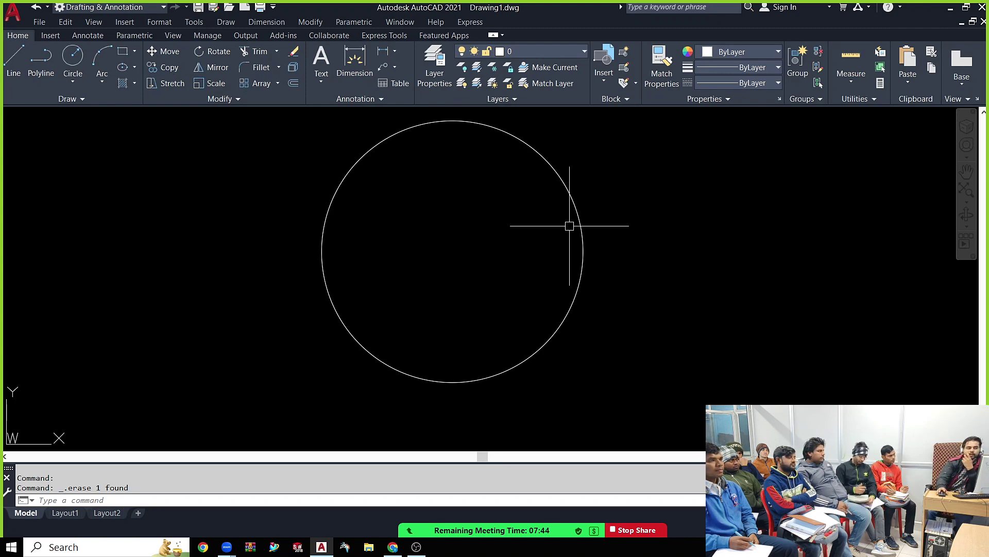
key(ctrl+z)
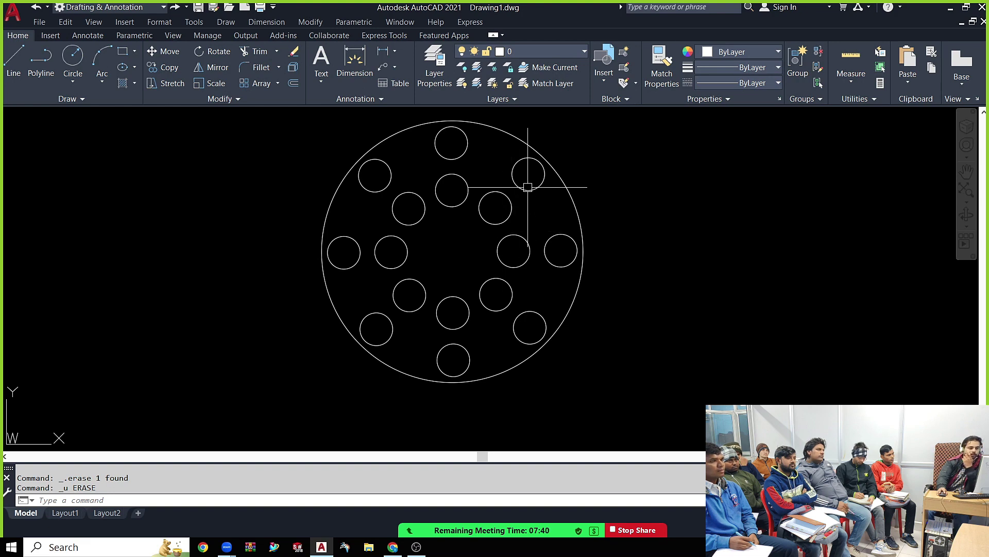
click(527, 163)
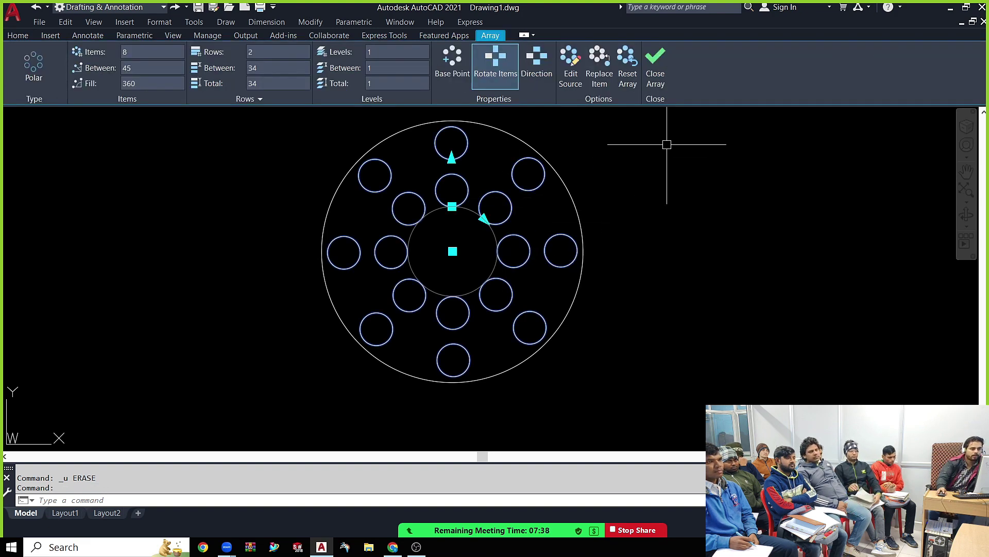
click(655, 62)
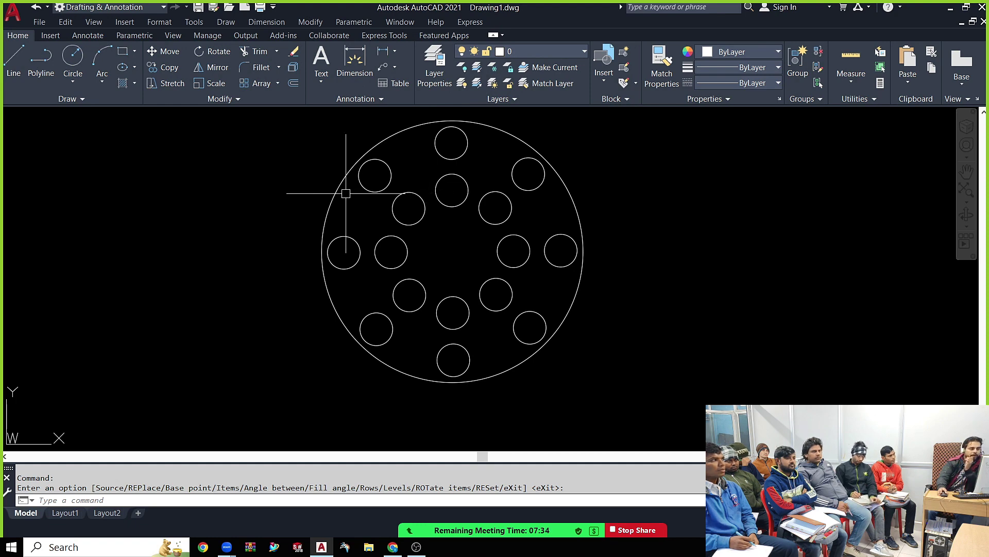
Step: Window-select the polar array and explode it into separate circles
scroll(502, 213, up, 2)
scroll(470, 216, down, 5)
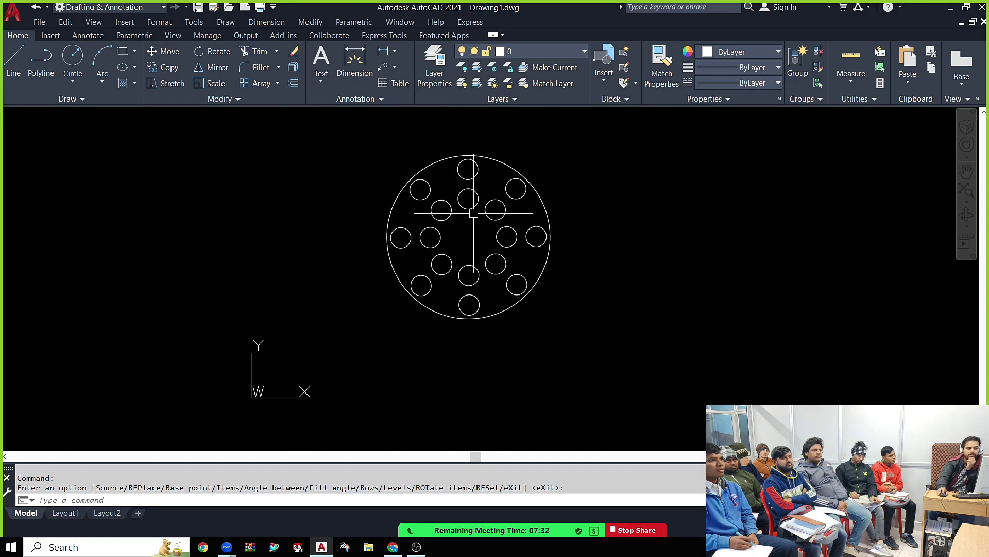
click(342, 133)
click(614, 388)
text(x)
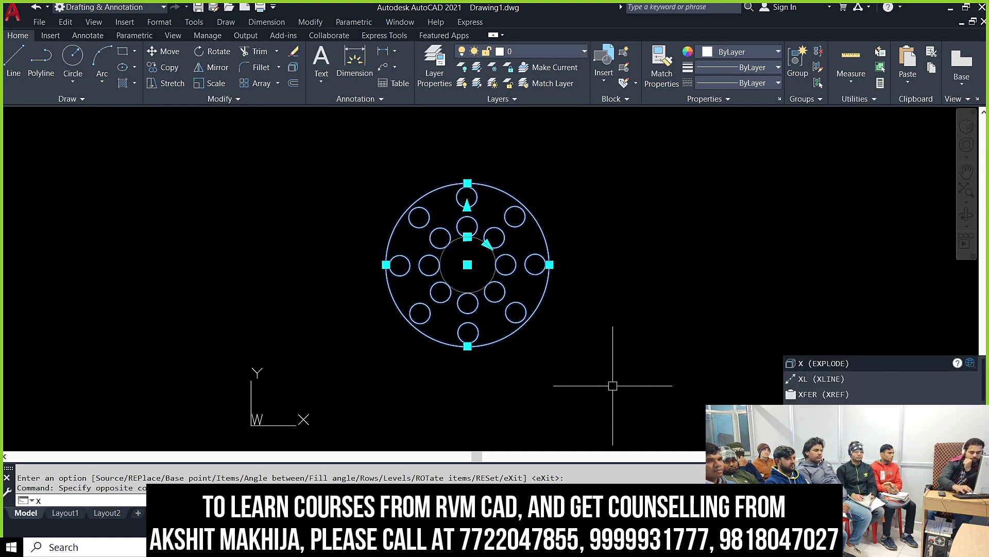
key(Return)
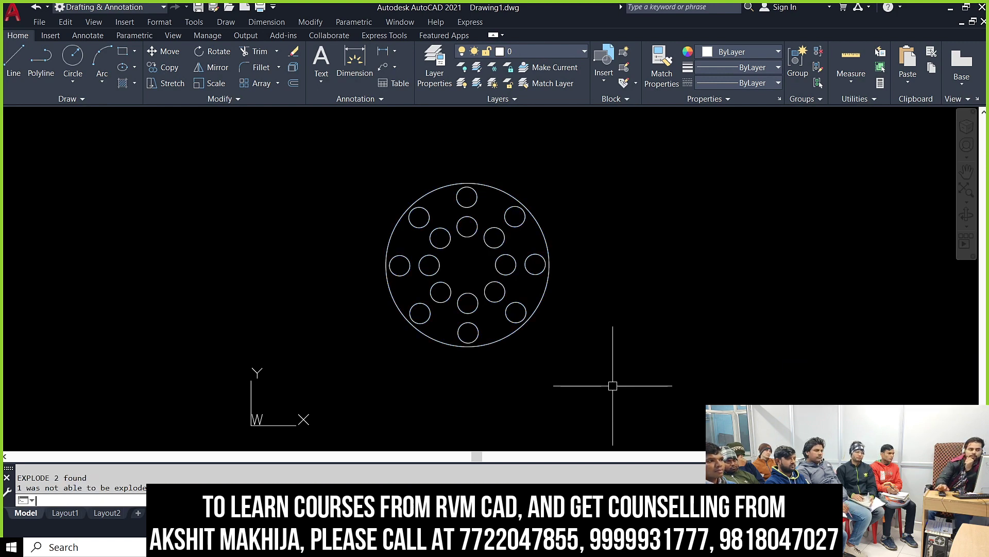
Step: Pick four small circles individually to confirm they are separate, then clear the selection
click(476, 197)
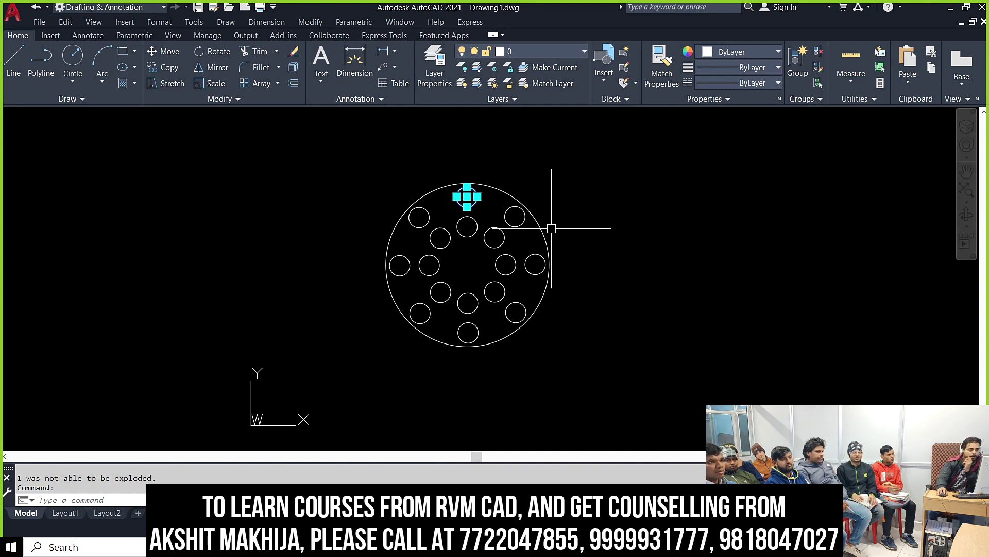
click(521, 209)
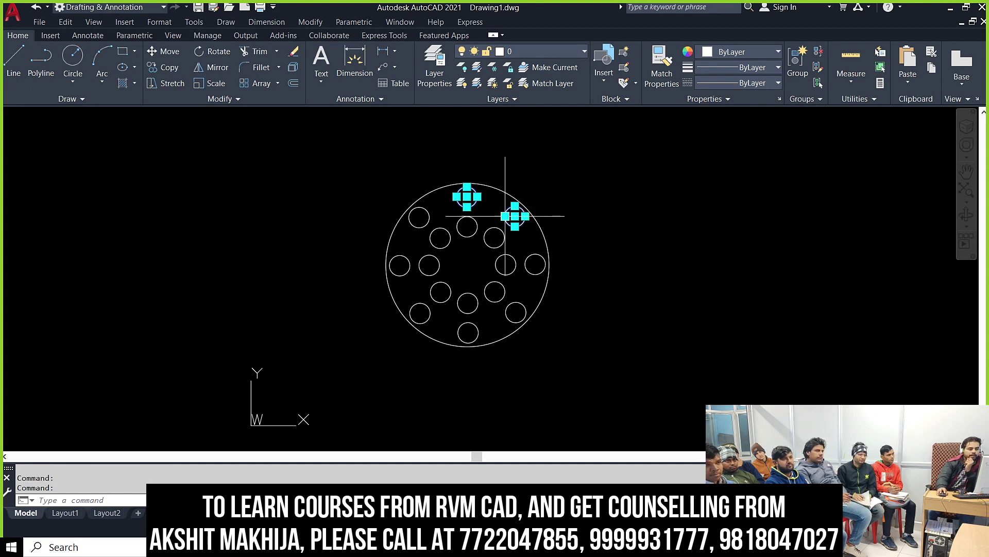
click(534, 261)
click(524, 306)
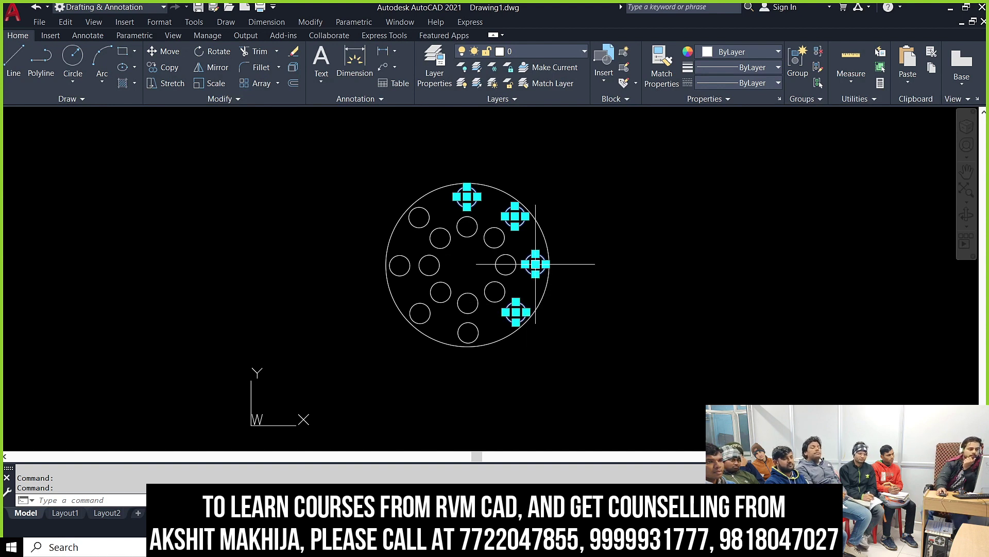
key(Escape)
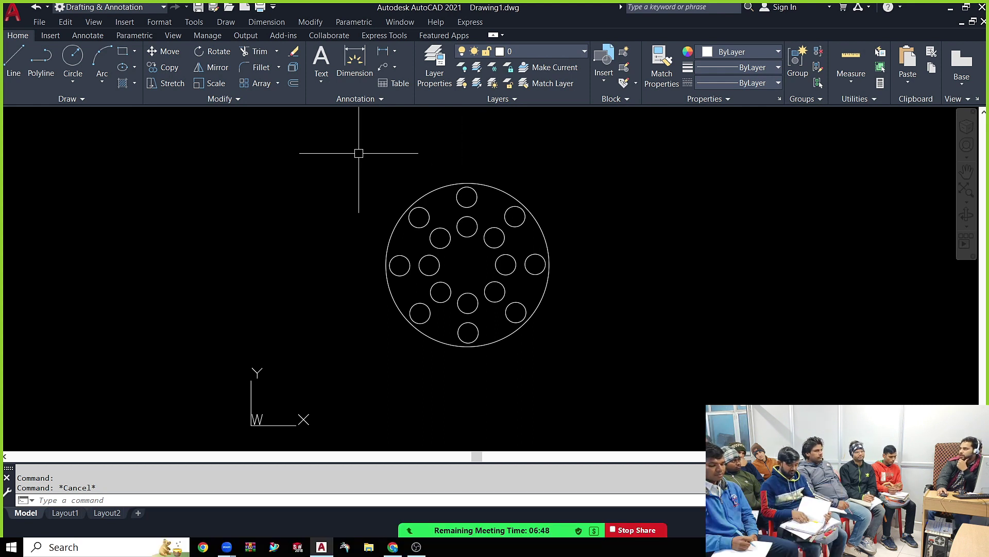
click(304, 127)
Step: Window-select and erase all 17 flange objects, leaving the drawing empty
click(610, 397)
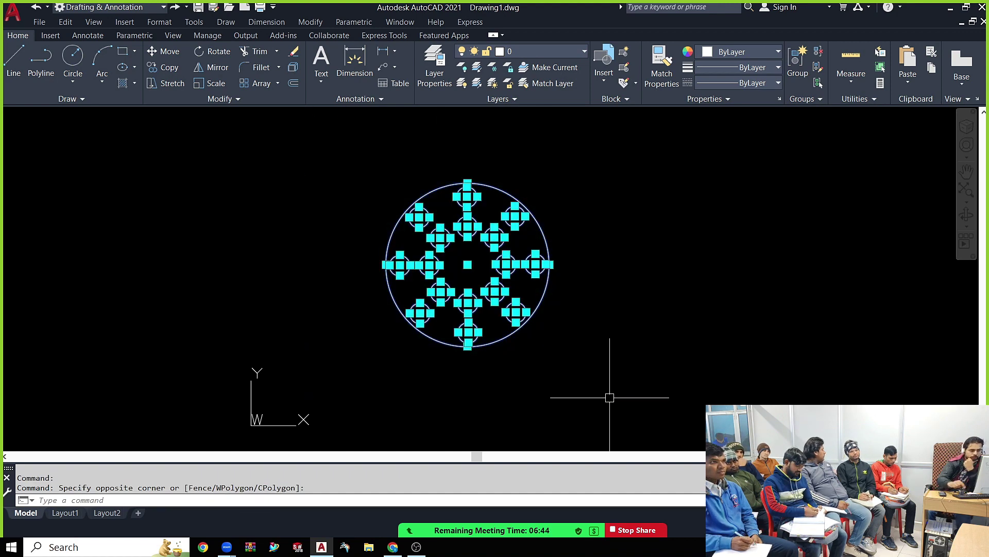
key(Delete)
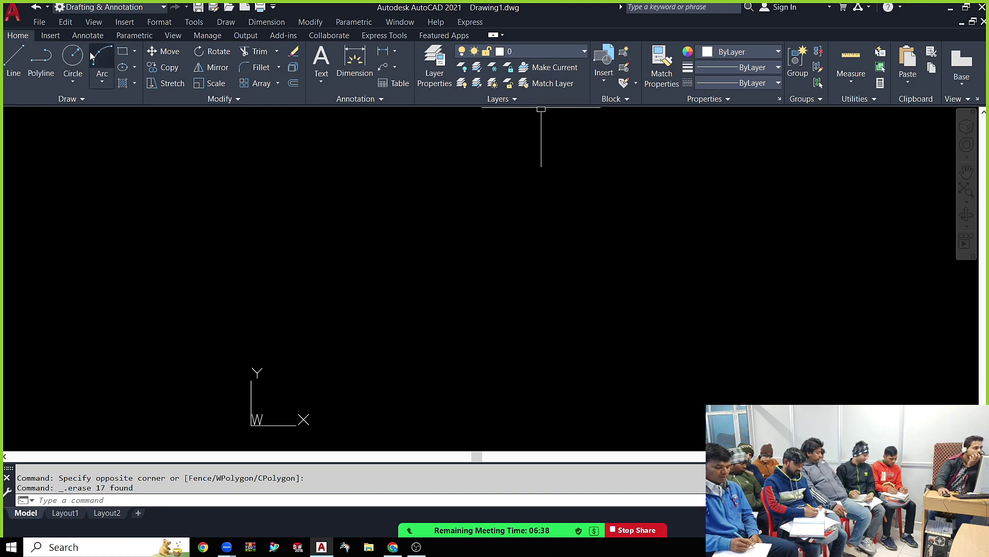
click(73, 57)
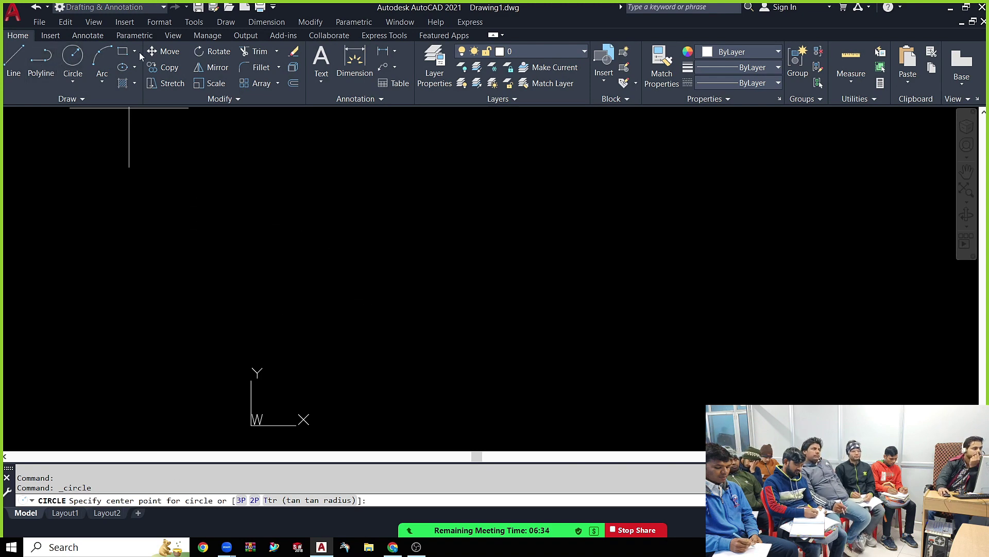
Step: Cancel the accidental arc and start a spline using the Fit method
click(102, 58)
key(Escape)
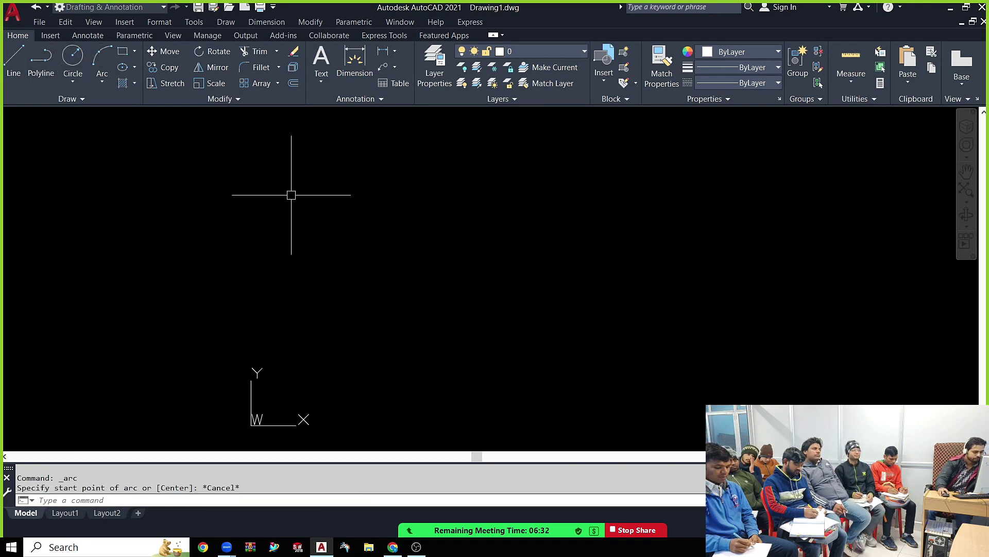
text(spl)
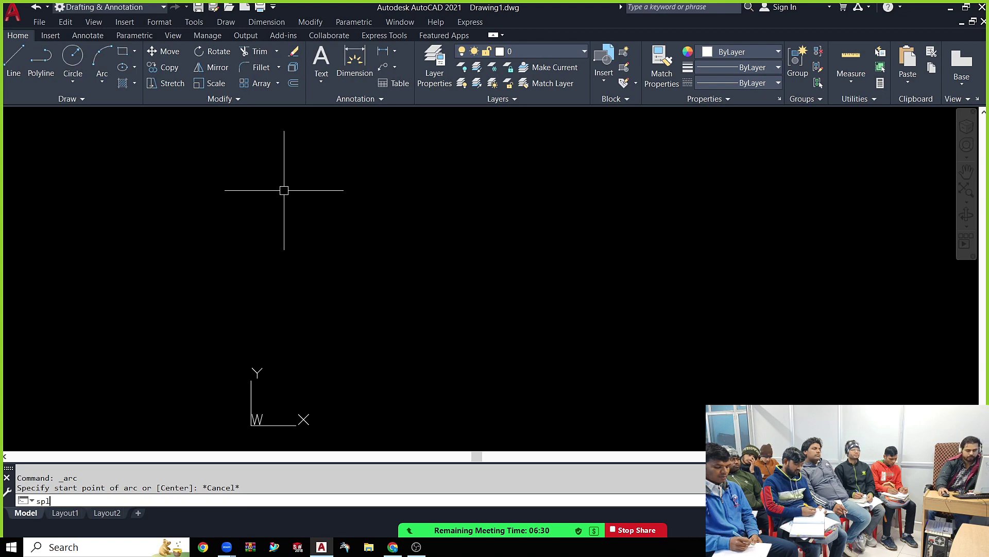
key(Return)
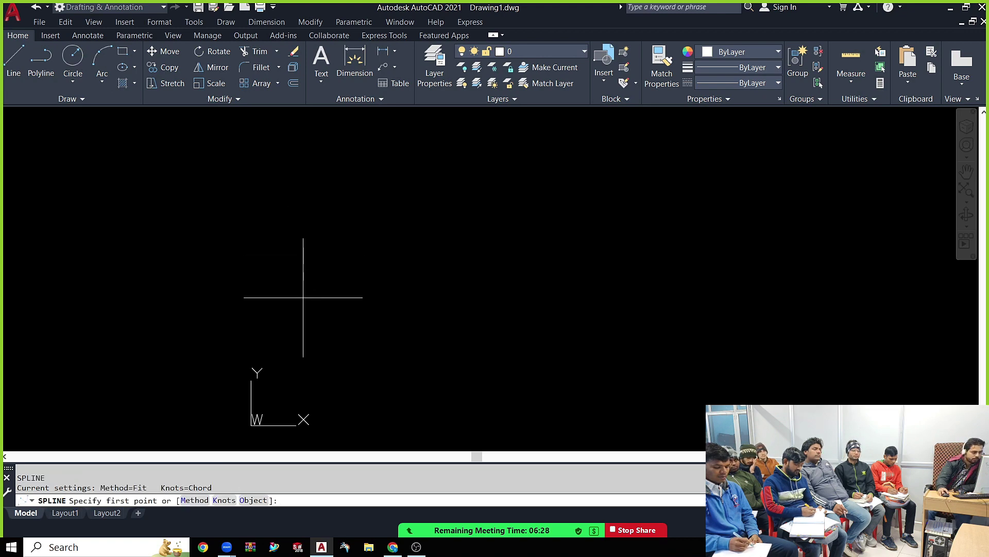
click(190, 501)
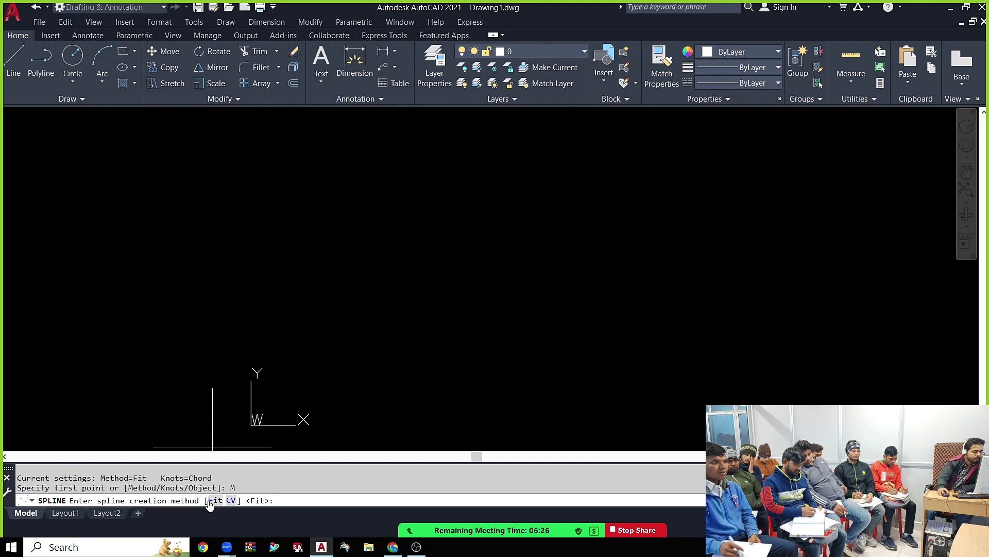
click(221, 500)
Step: Draw the spline through five fit points: start, peak, trough, peak, end
click(293, 292)
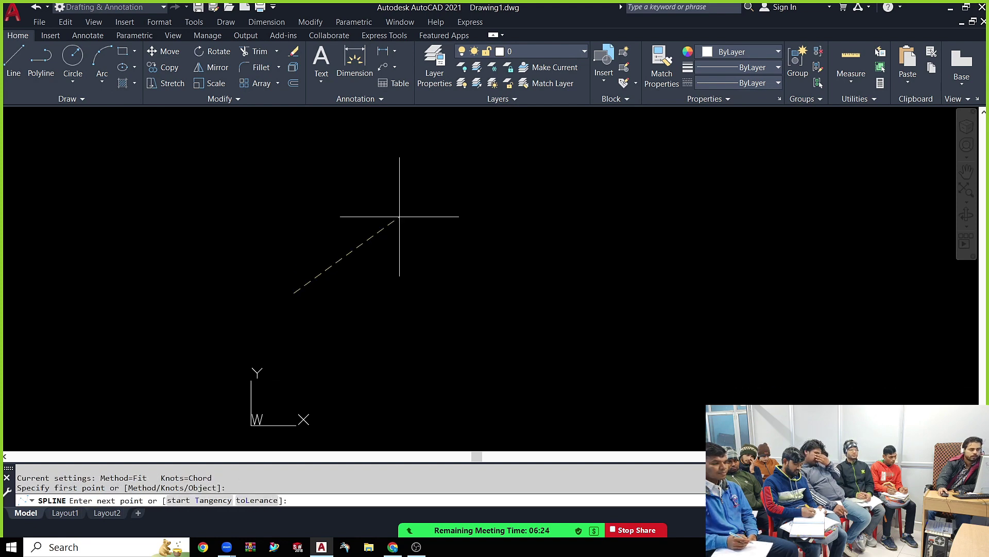
click(404, 216)
click(578, 310)
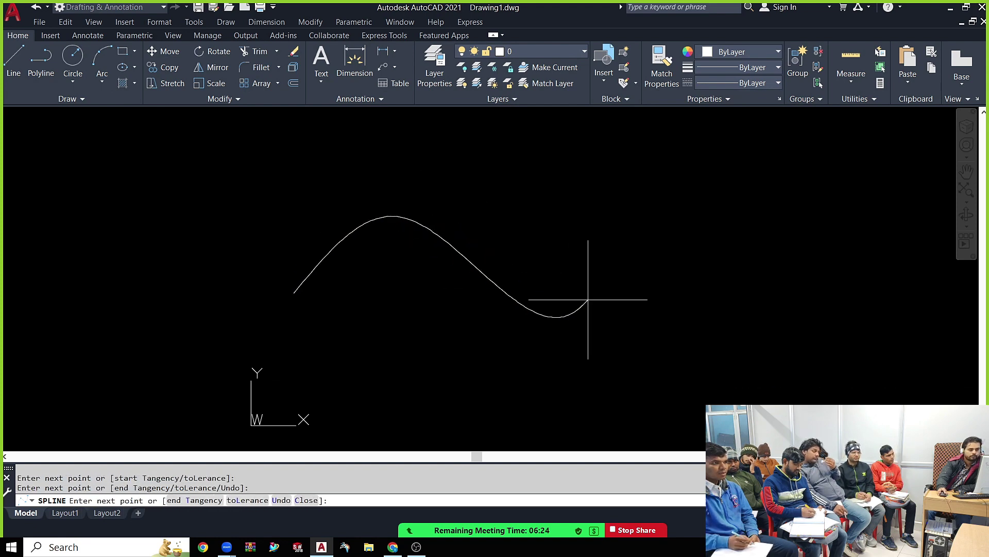
click(771, 219)
click(899, 296)
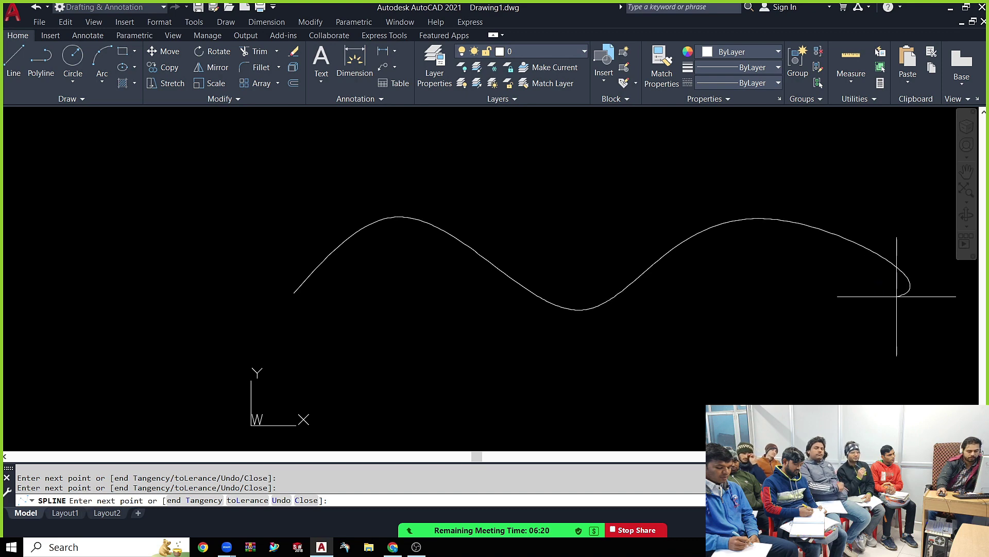
key(Return)
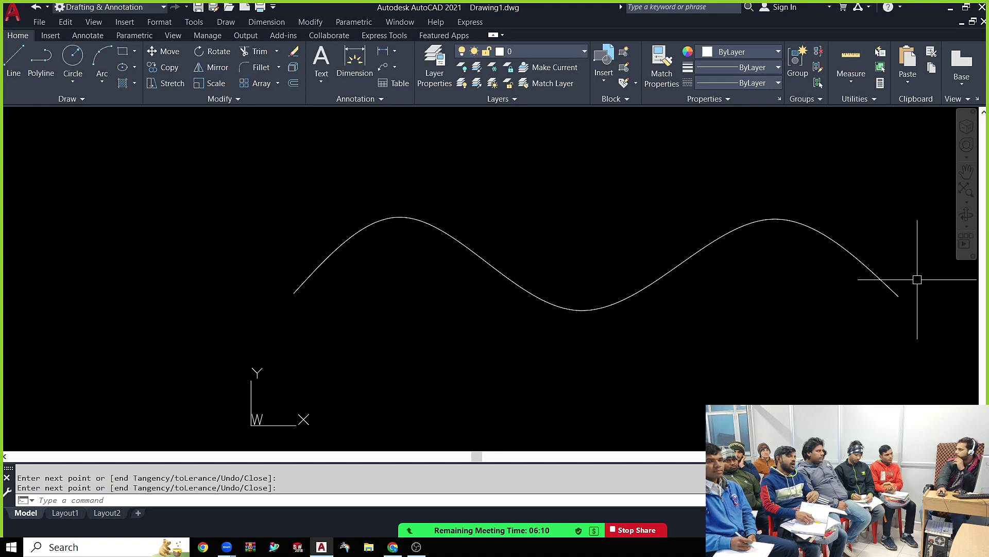
Step: Draw a small default-radius circle below the spline's left end
click(73, 59)
click(346, 358)
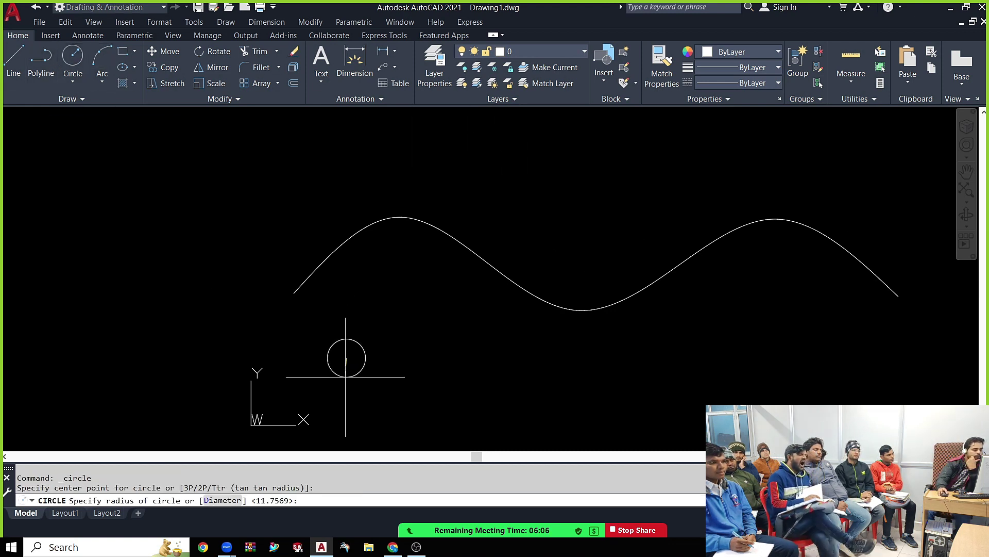
key(Return)
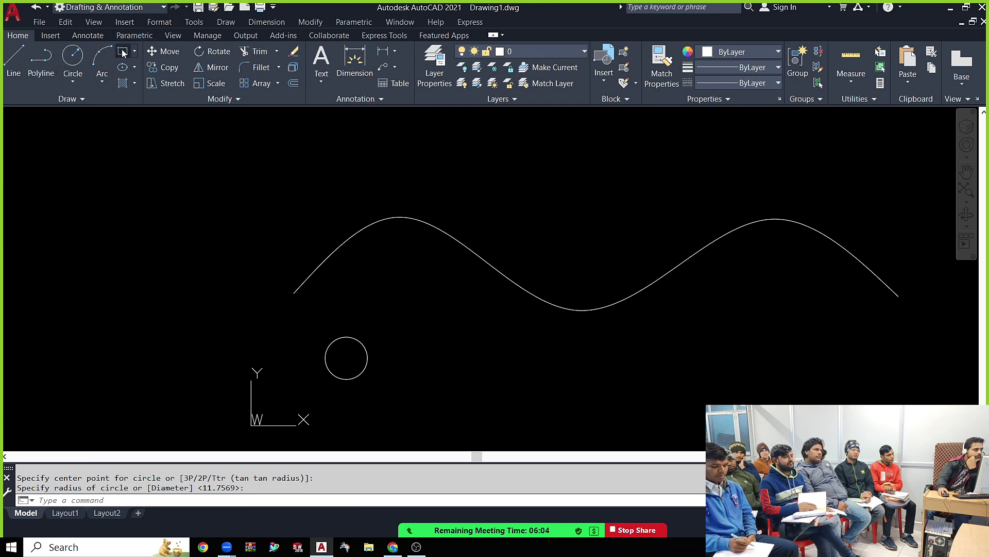
Step: Draw a square with one corner at the circle's centre
click(123, 51)
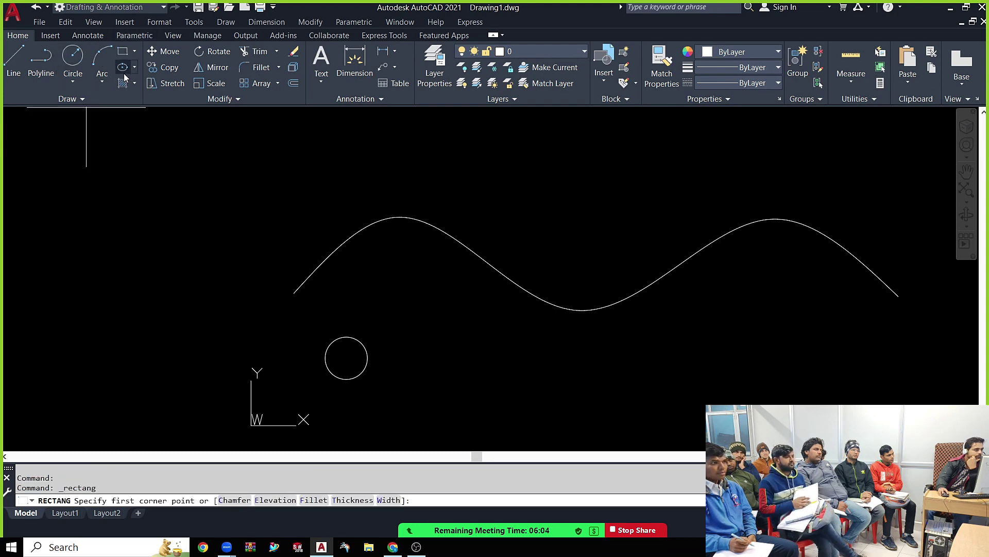
click(346, 358)
click(381, 389)
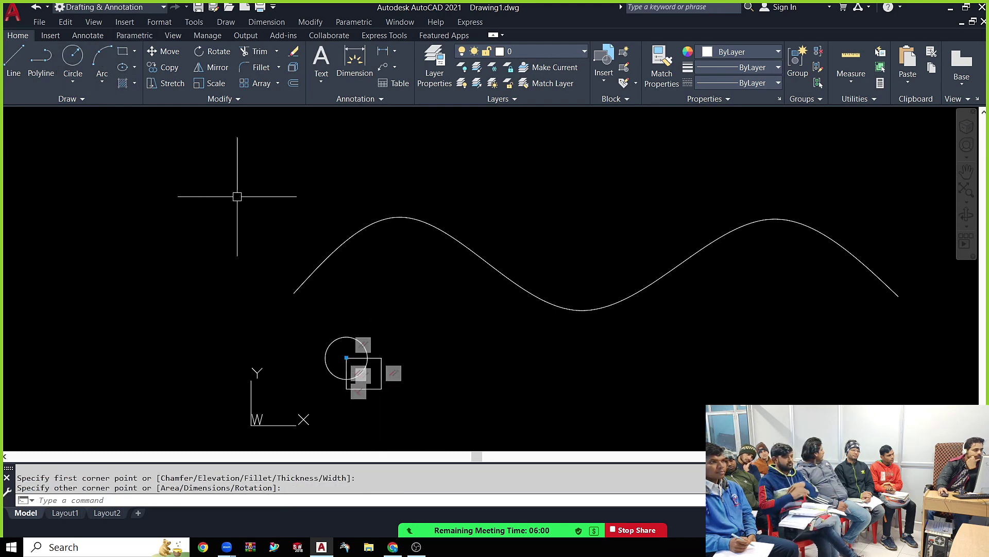
click(354, 22)
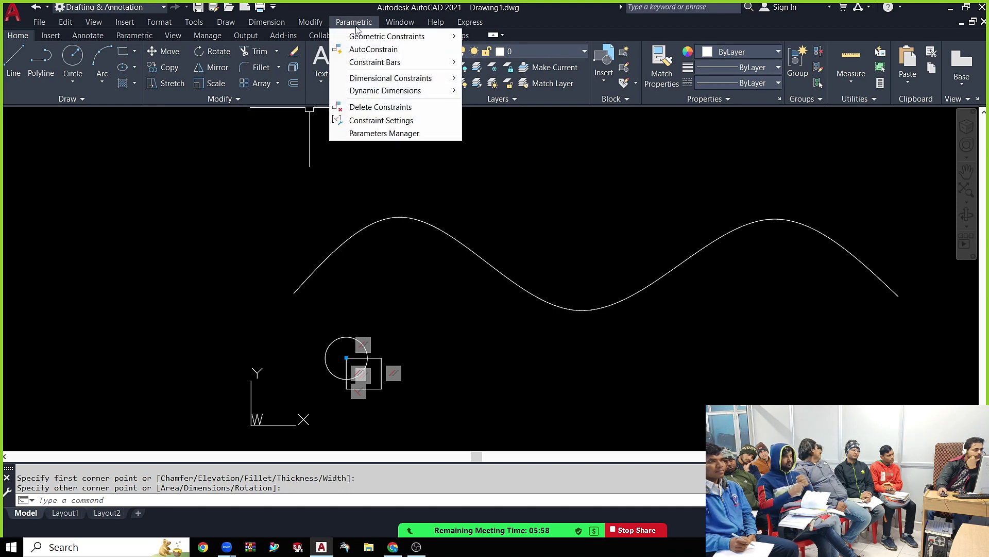
Step: Delete all constraints from the window-selected circle and square
click(360, 107)
click(293, 324)
click(432, 419)
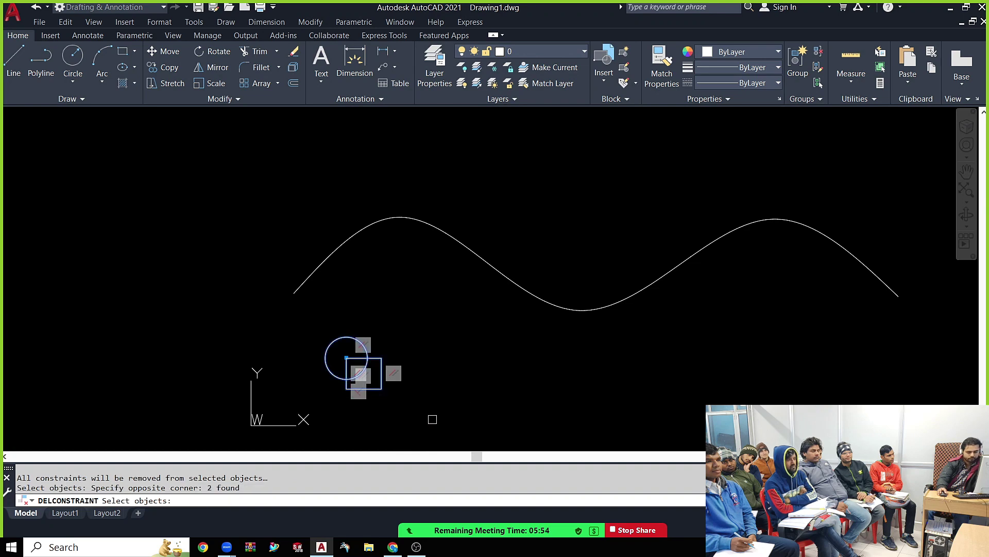
key(Return)
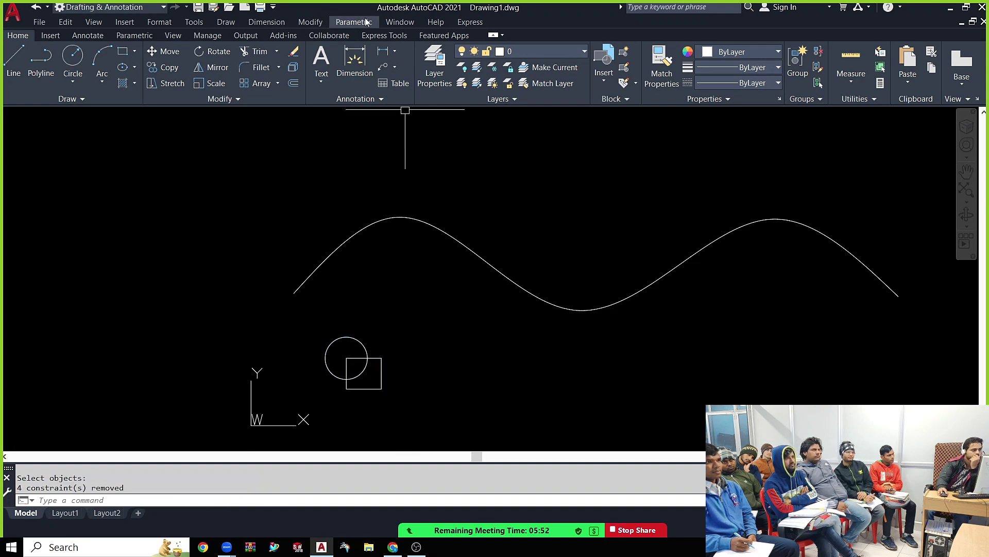
Step: Turn off Infer geometric constraints in Constraint Settings
click(341, 22)
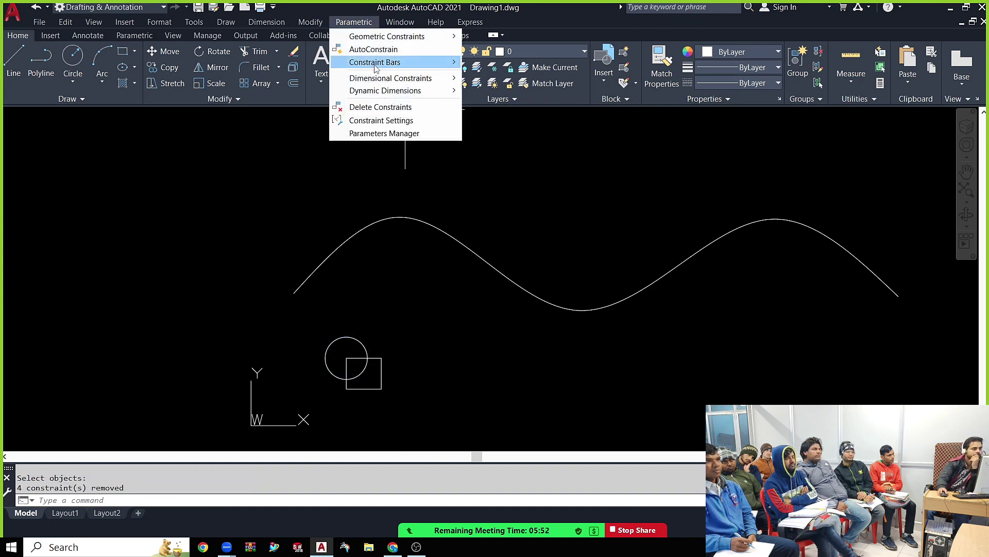
click(371, 120)
click(376, 180)
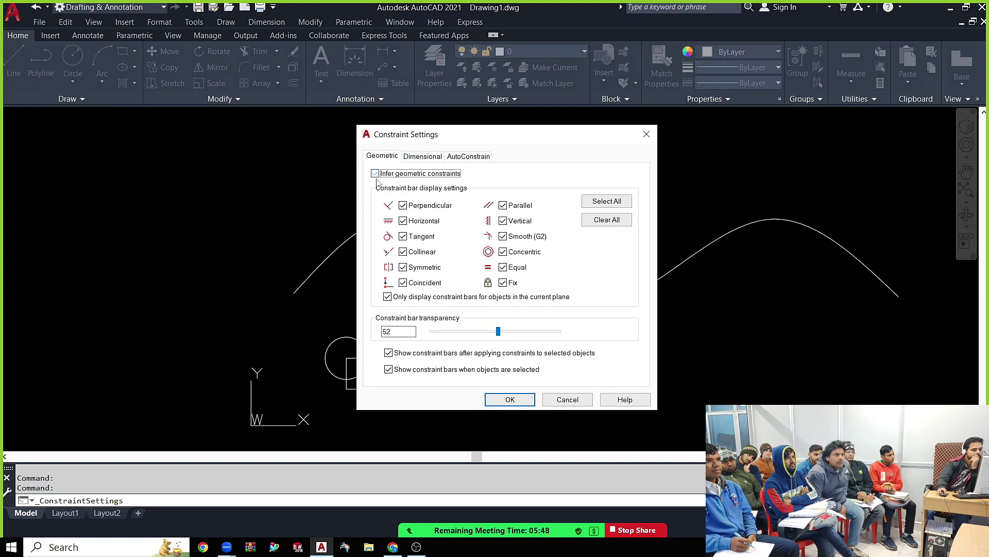
click(519, 401)
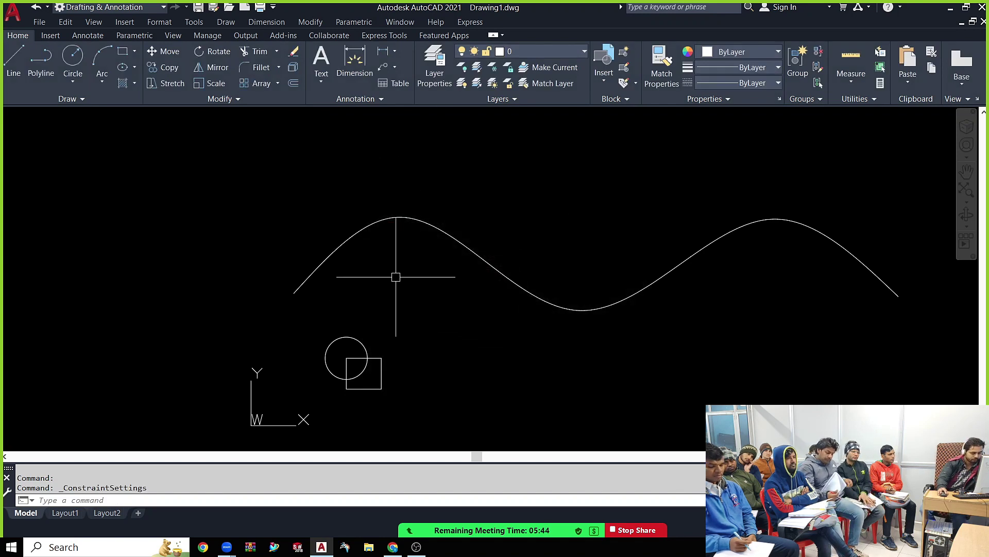
Step: Draw a short vertical line up from the circle's centre
text(l)
key(Return)
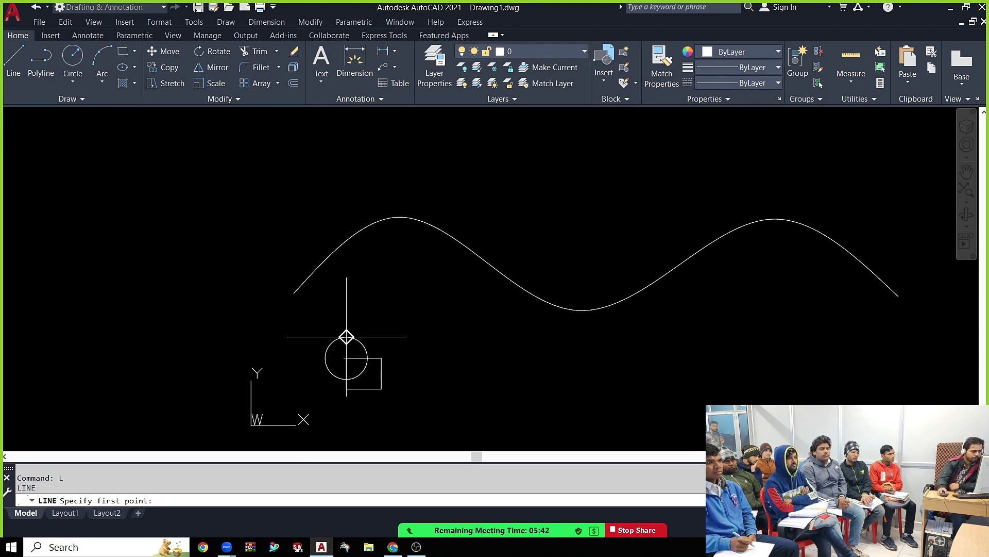
click(346, 358)
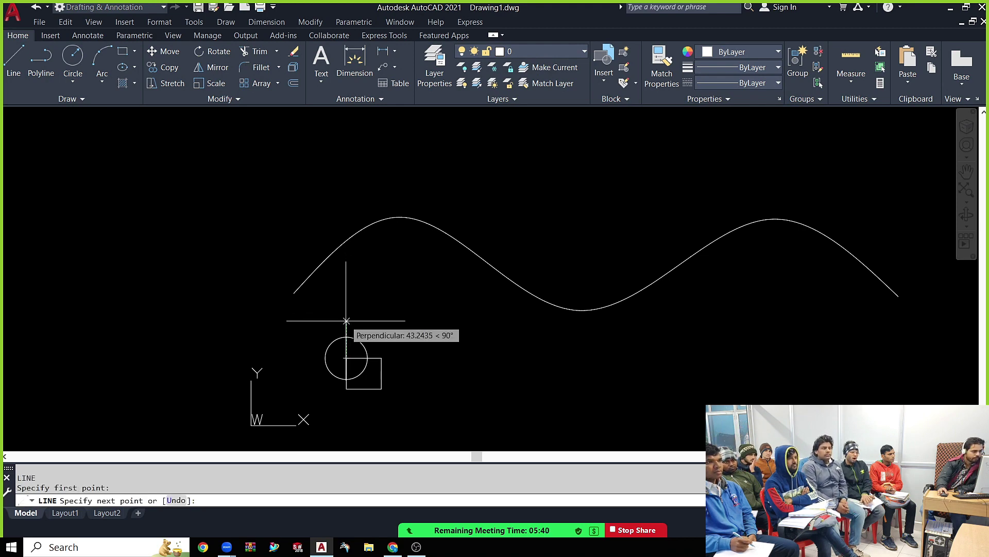
click(346, 323)
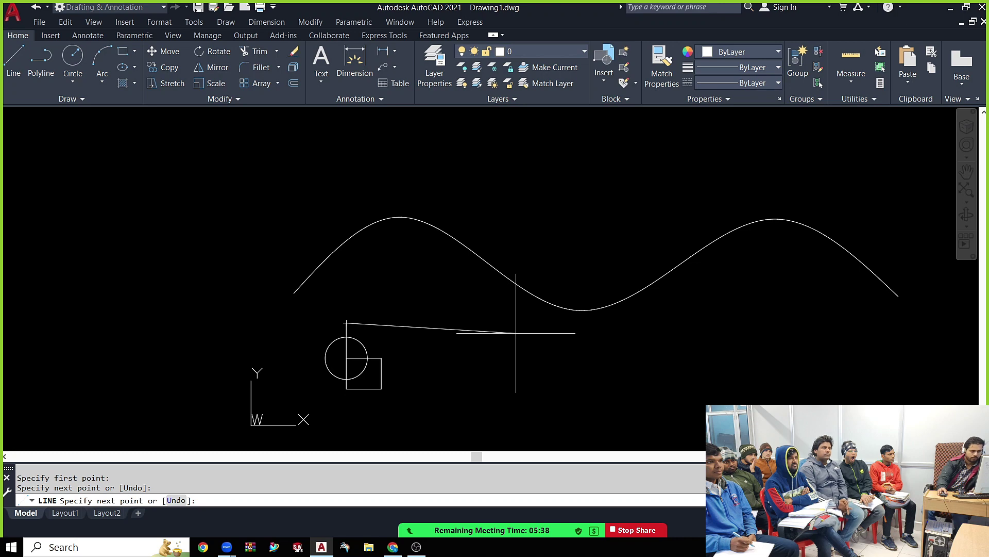
key(Escape)
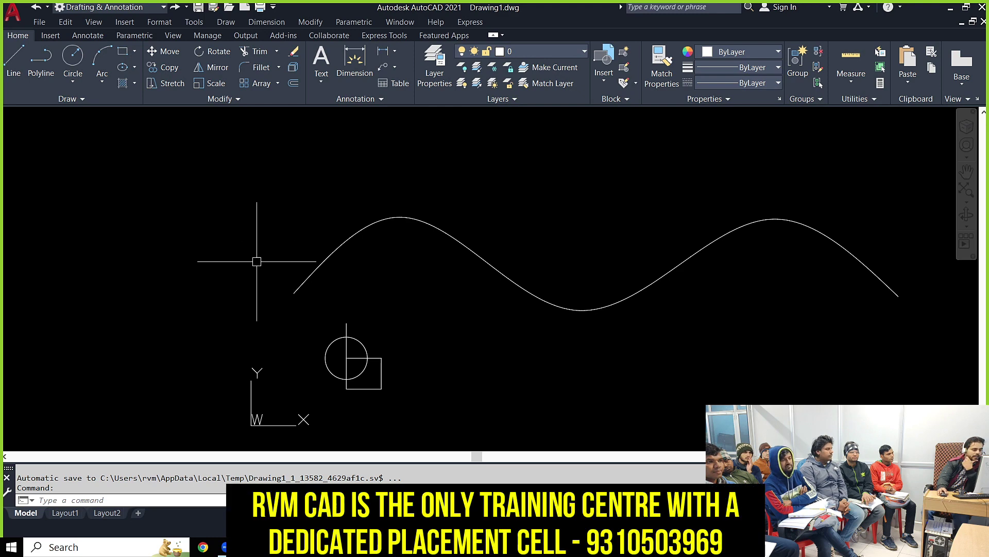
Step: Move the circle and square from the line's top point to the spline's start
click(309, 311)
click(400, 401)
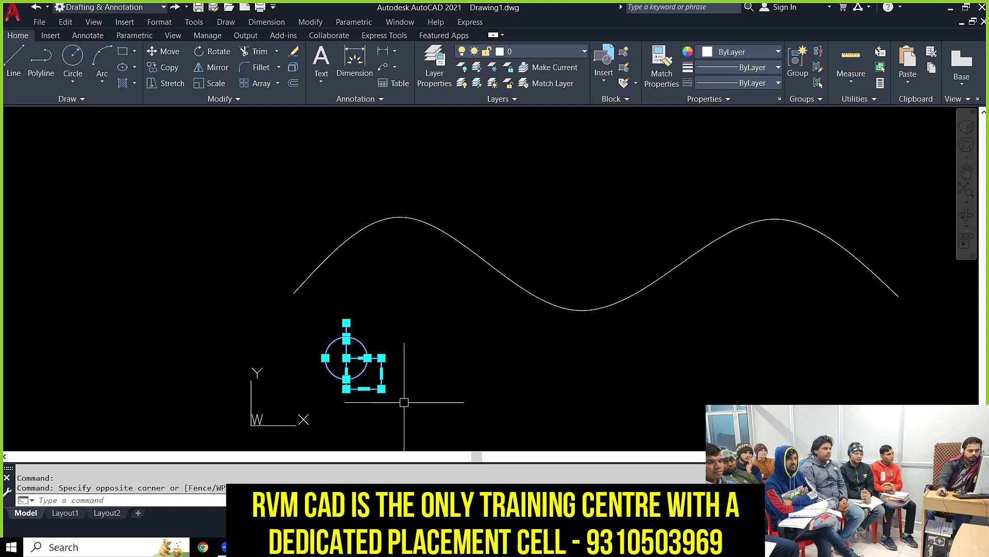
text(m)
key(Return)
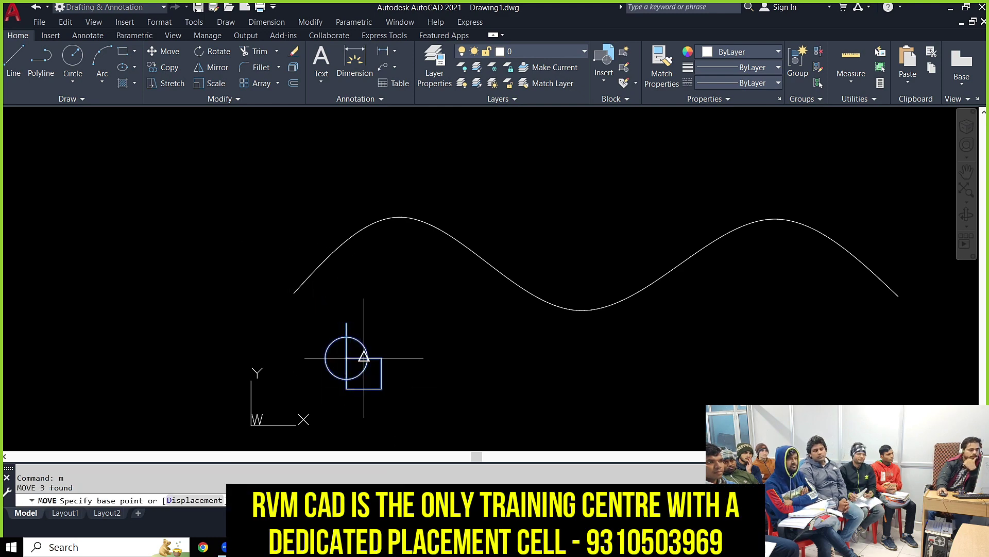
click(347, 323)
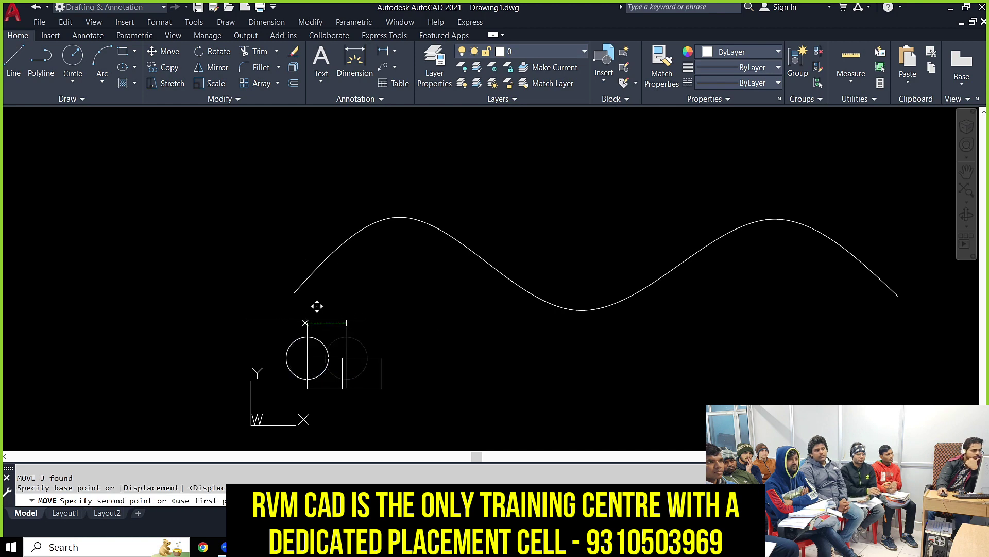
click(293, 293)
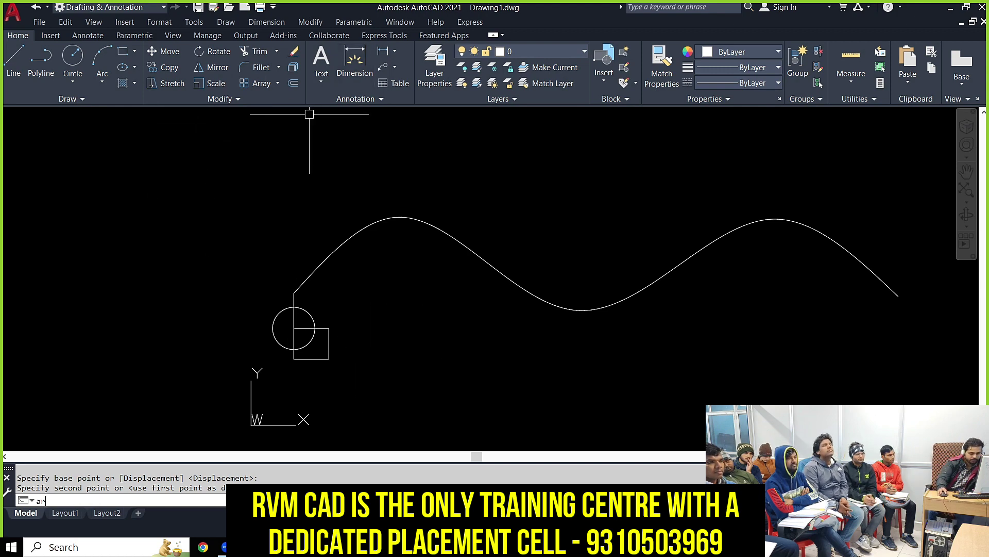
key(Return)
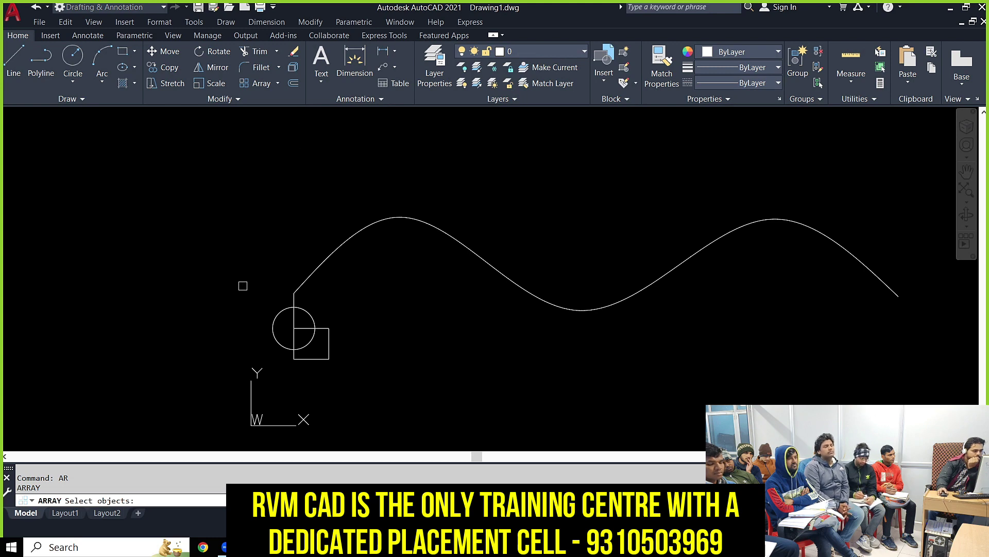
click(243, 285)
click(371, 390)
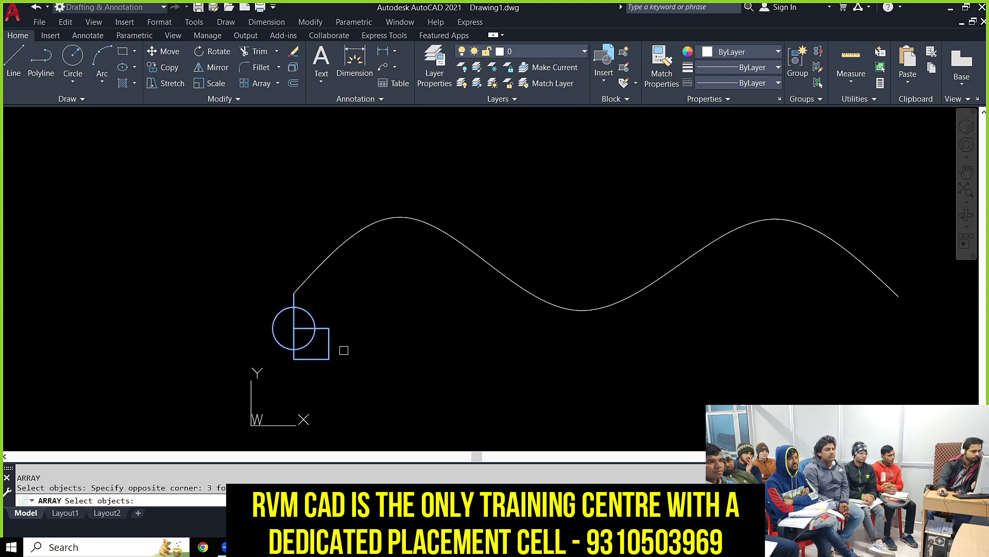
key(Return)
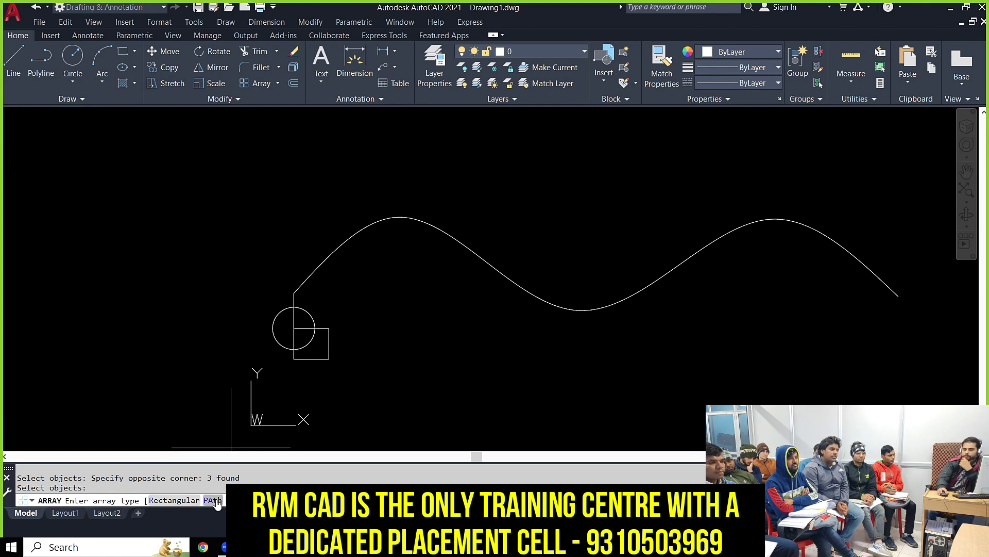
click(216, 501)
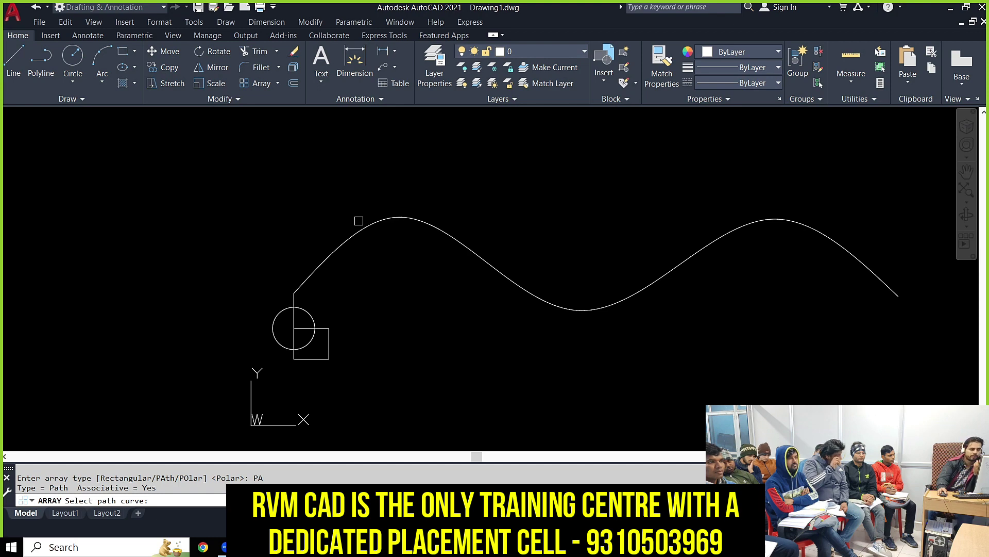
click(350, 237)
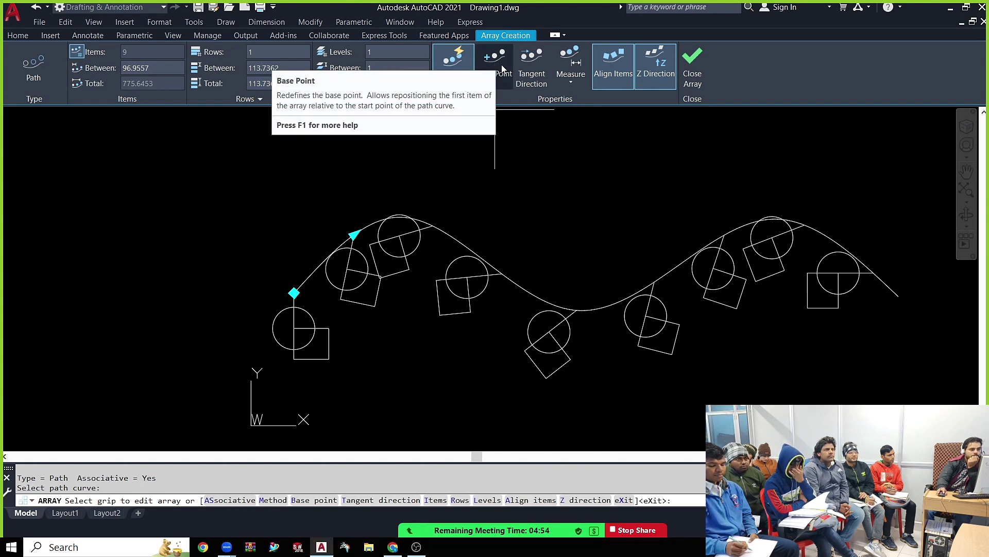
click(620, 63)
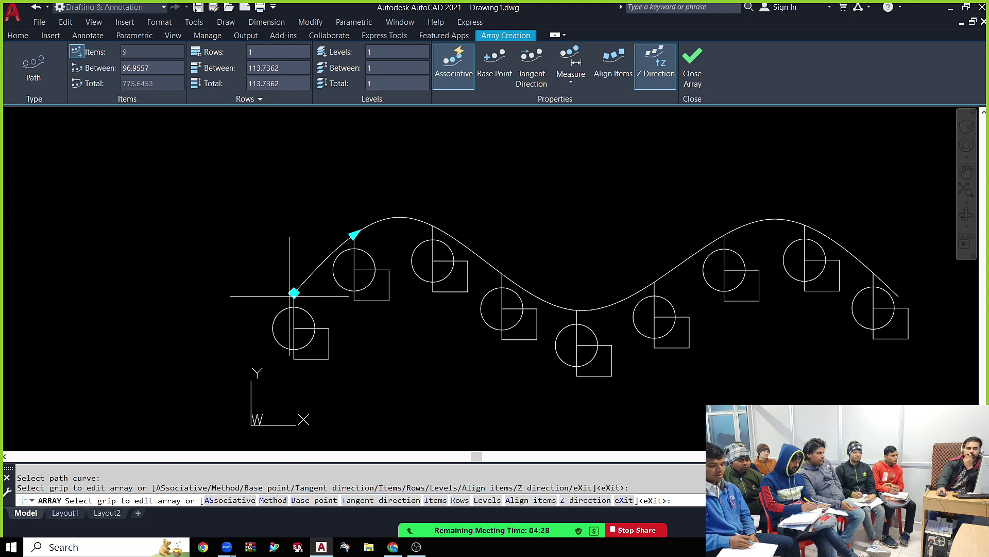
click(531, 67)
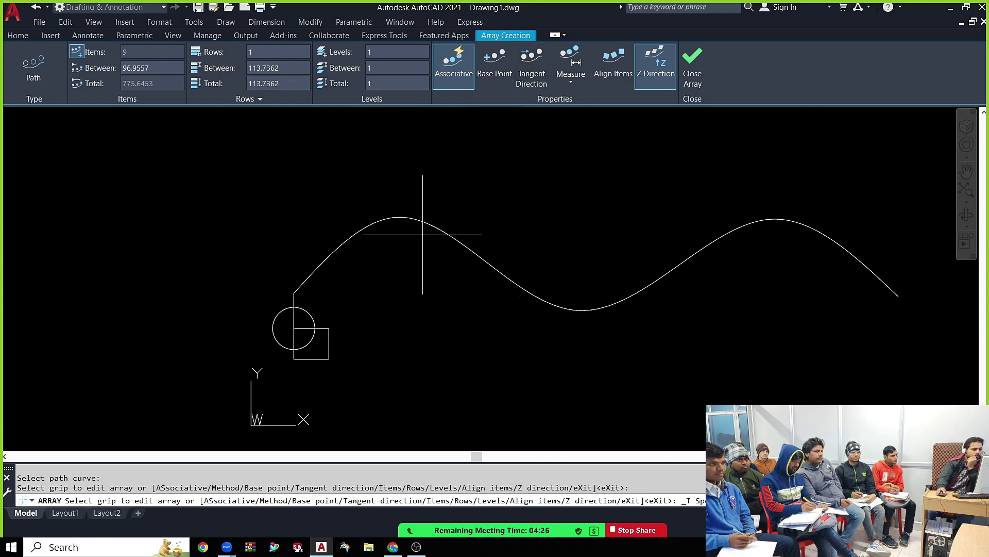
click(310, 314)
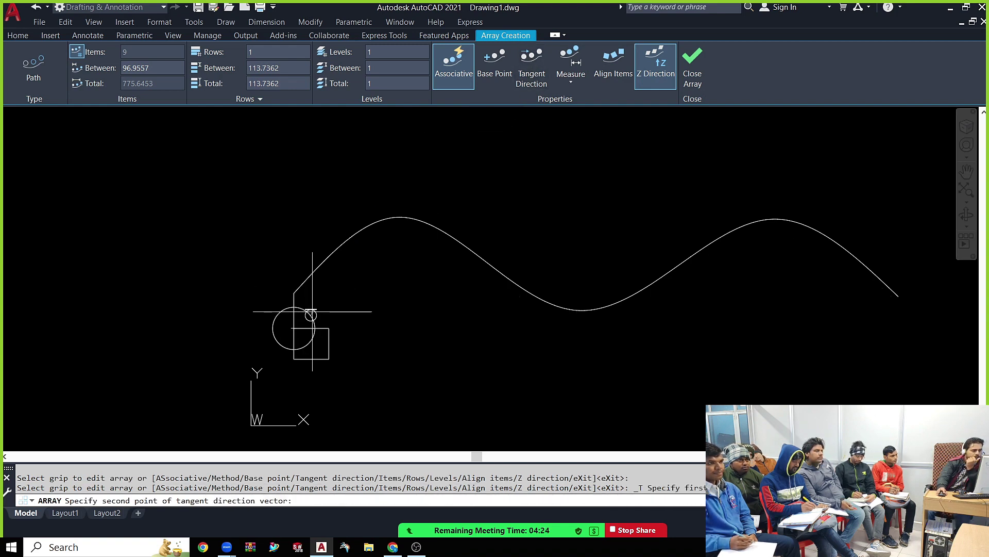
click(334, 251)
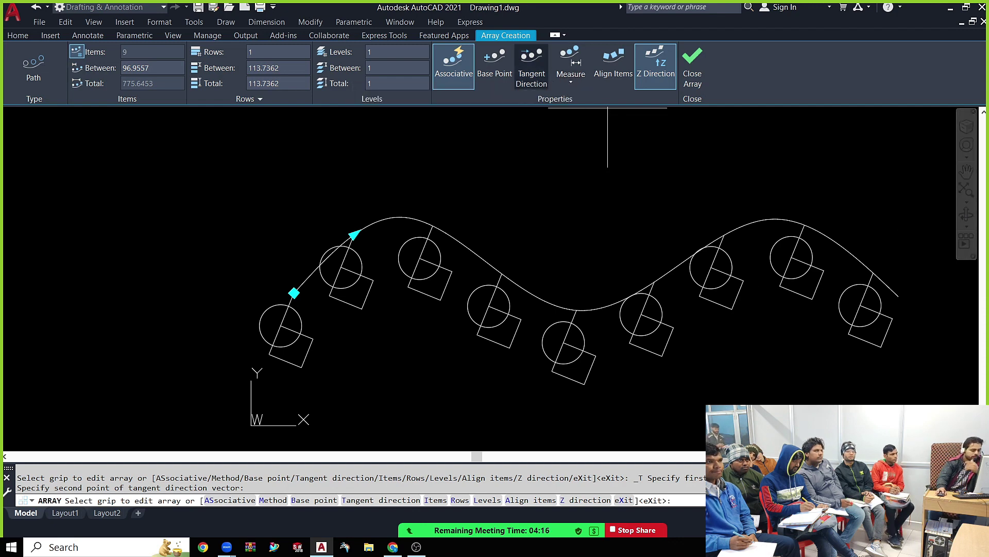
key(ctrl+z)
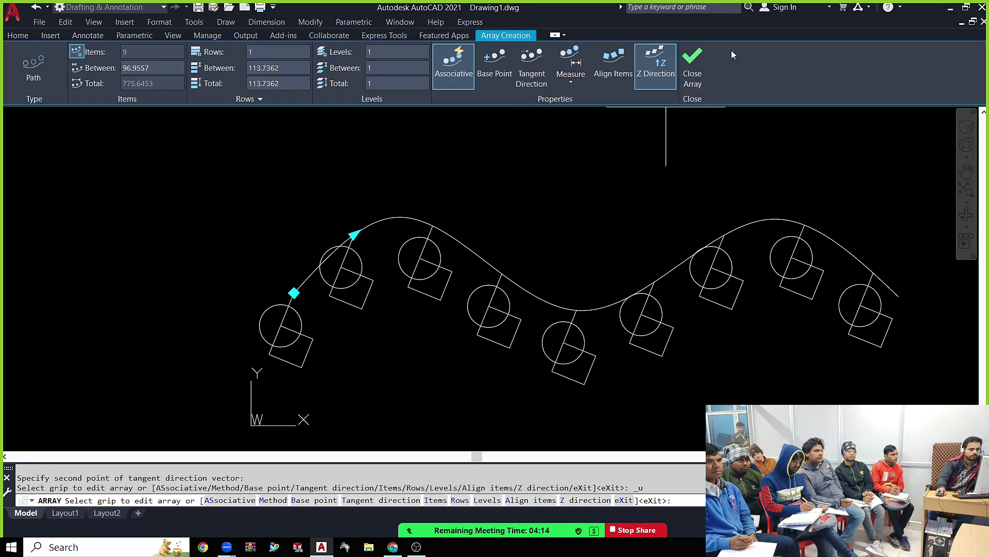
click(692, 67)
key(ctrl+z)
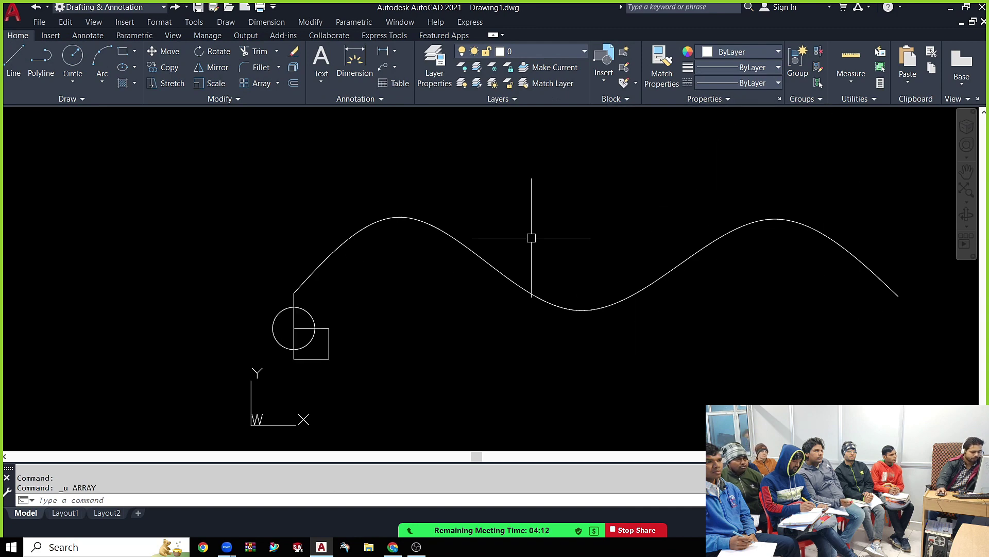
Step: Start a path array (AR) of the circle-and-square group along the wavy spline
text(ar)
key(Return)
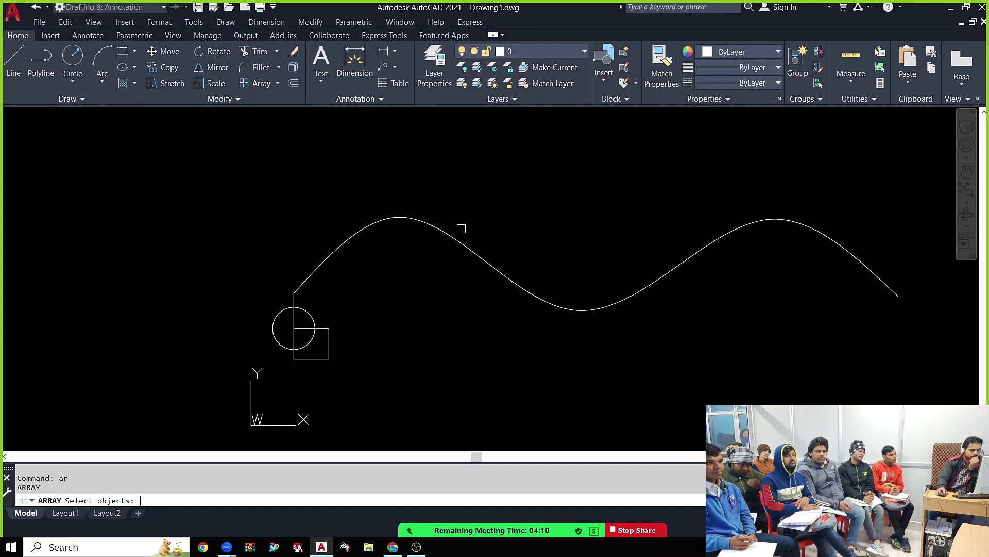
click(241, 252)
click(371, 373)
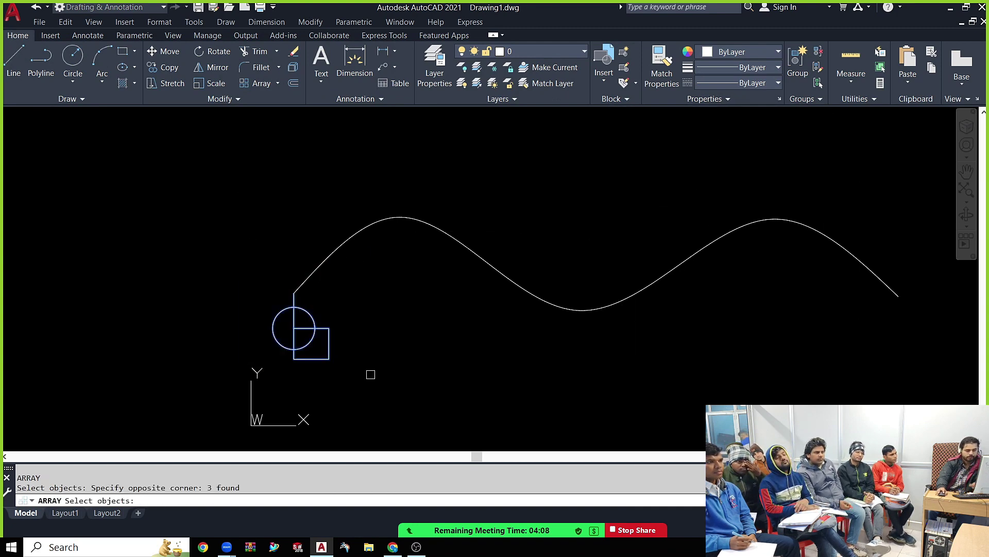
key(Return)
click(214, 501)
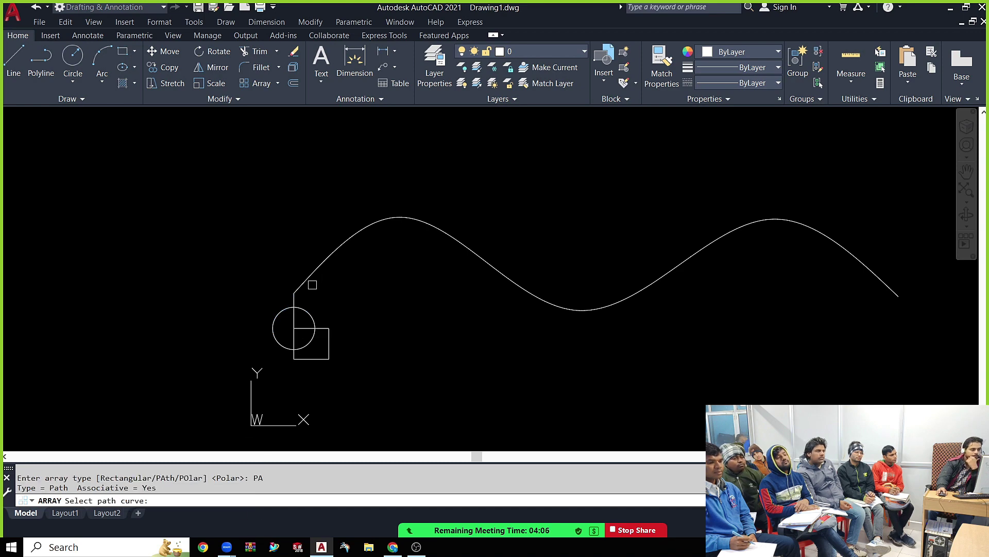
click(334, 245)
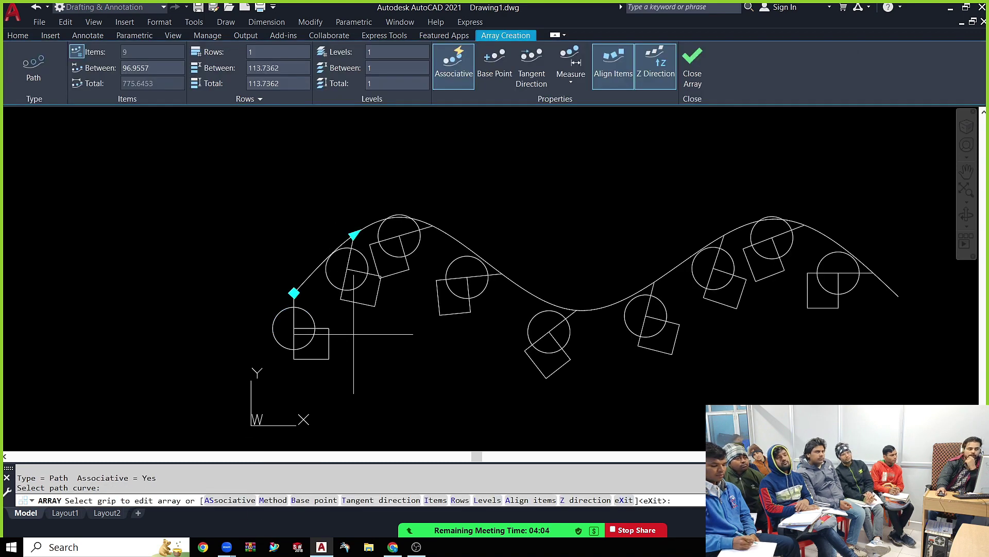
Step: Turn off Align Items and space the copies 80 apart, giving 11 items
click(605, 76)
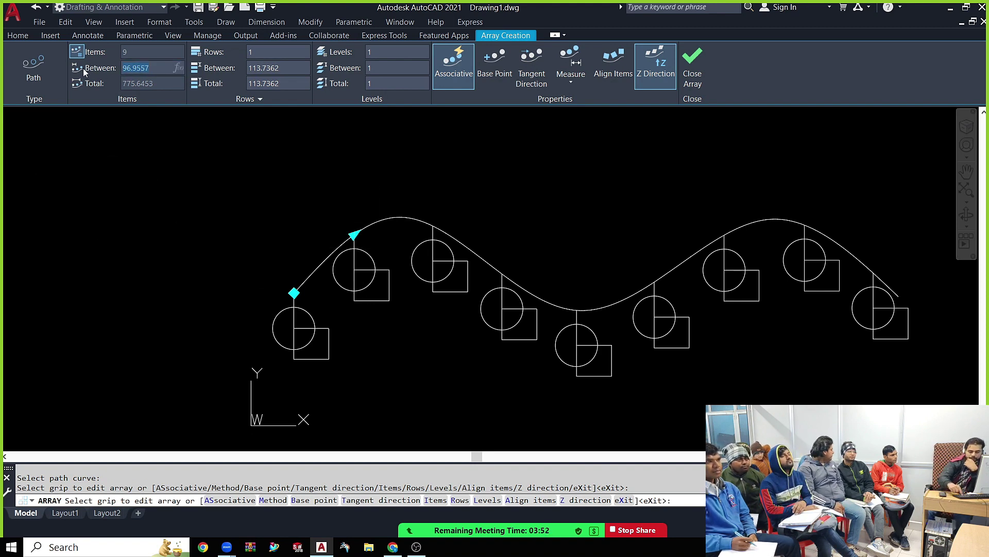
text(80)
key(Return)
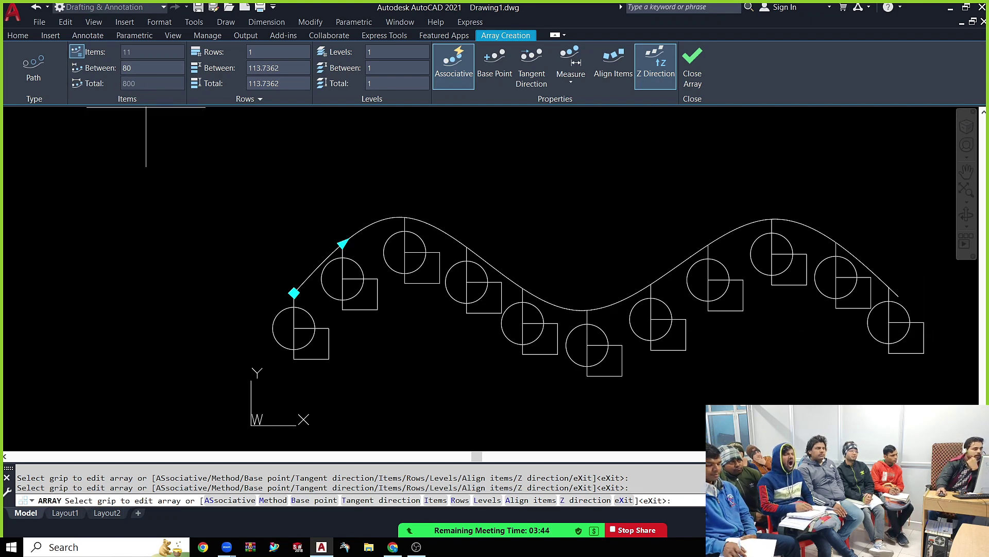
click(140, 69)
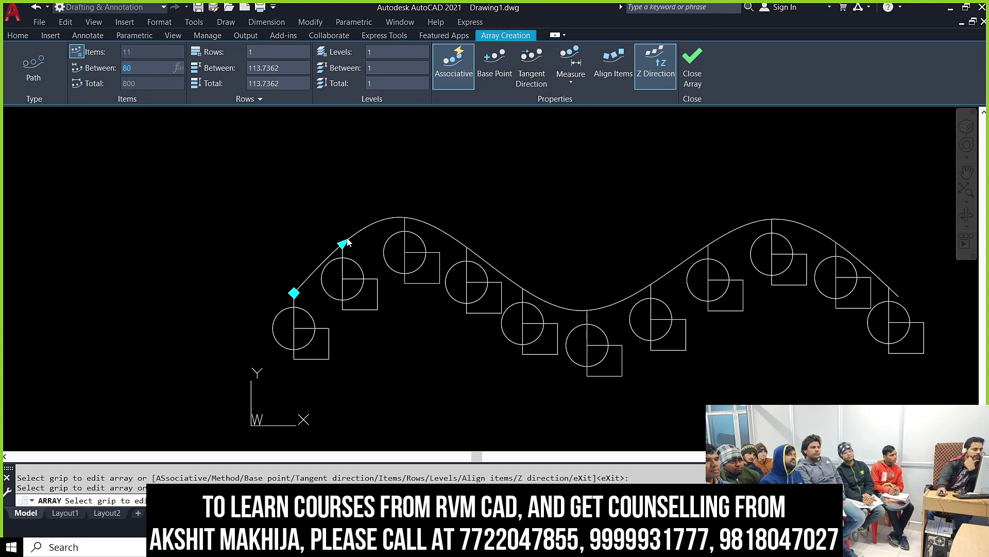
key(Return)
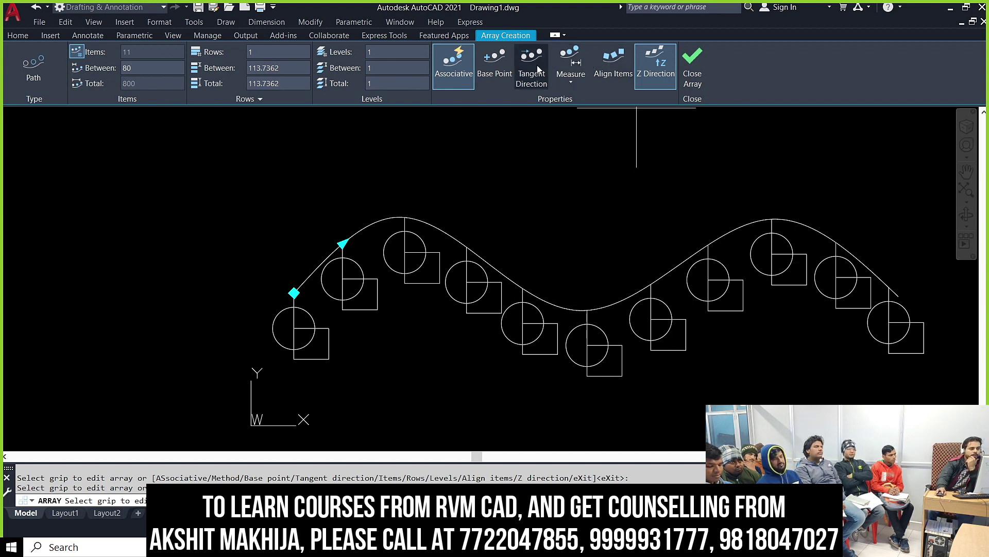
click(570, 81)
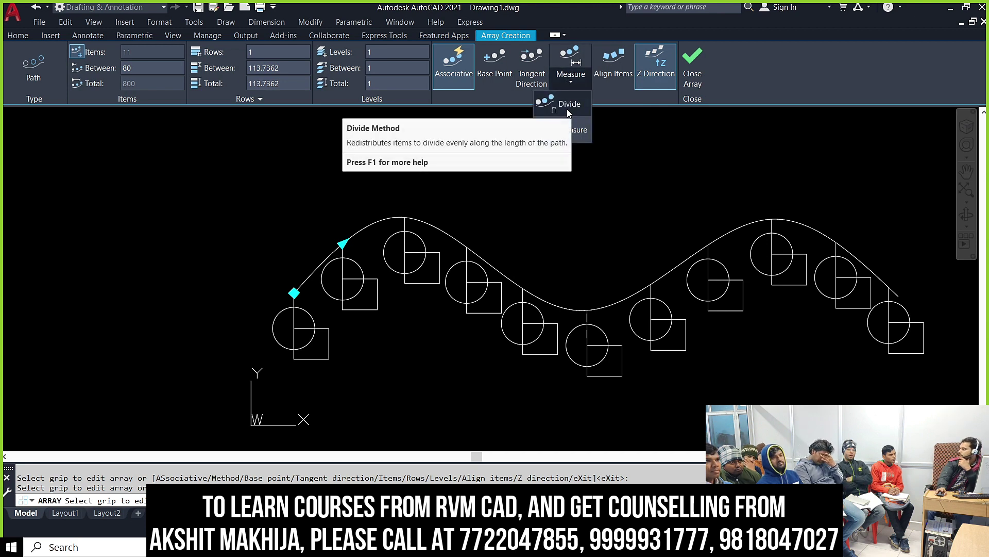
Step: Switch the path array to Divide with 10 items and close the array
click(567, 109)
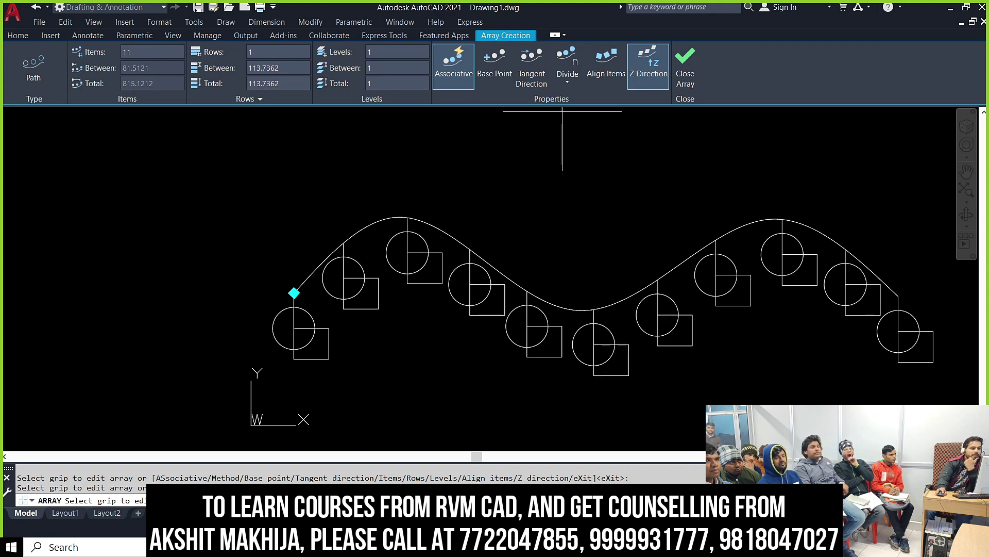
click(138, 52)
text(8)
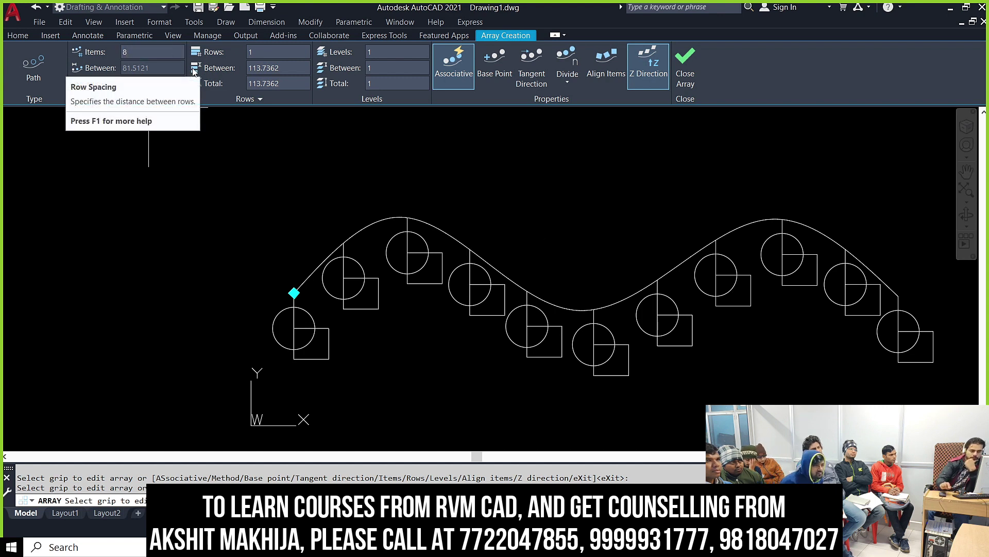
key(Return)
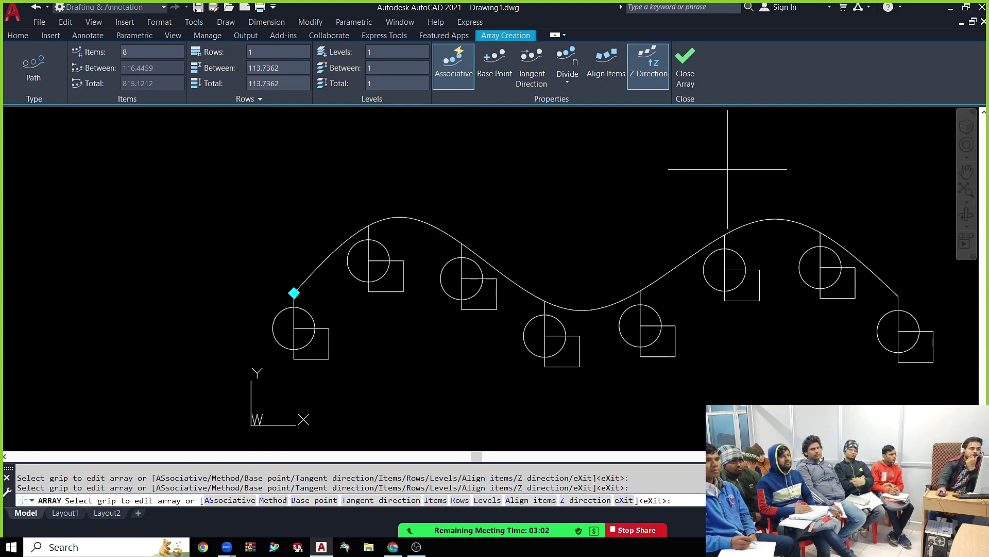
click(130, 52)
text(10)
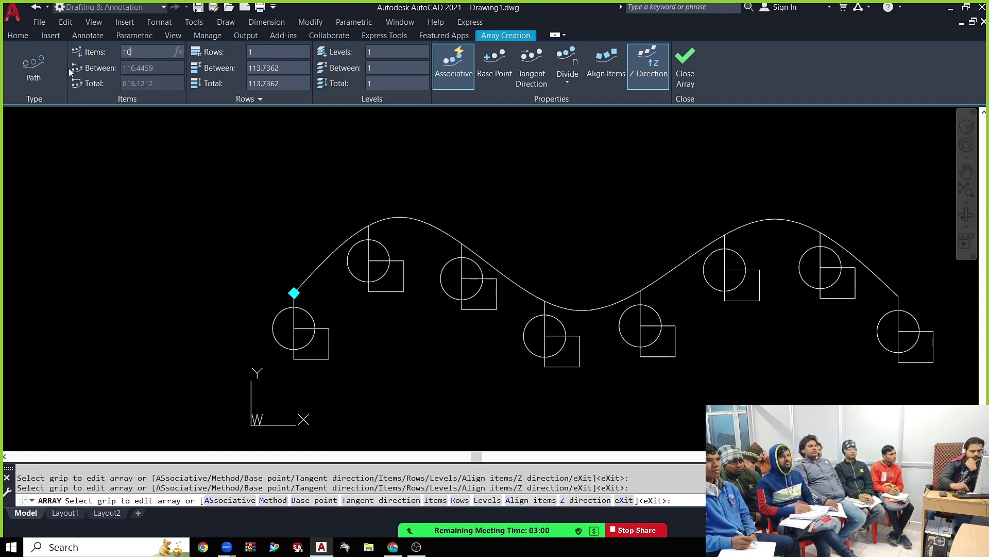
key(Return)
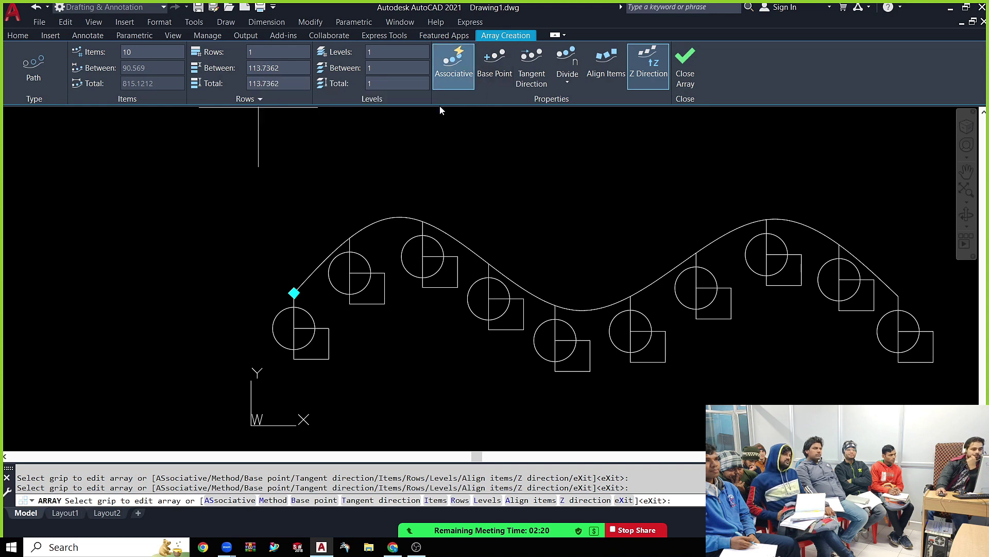
click(680, 65)
middle_drag(641, 338, 523, 301)
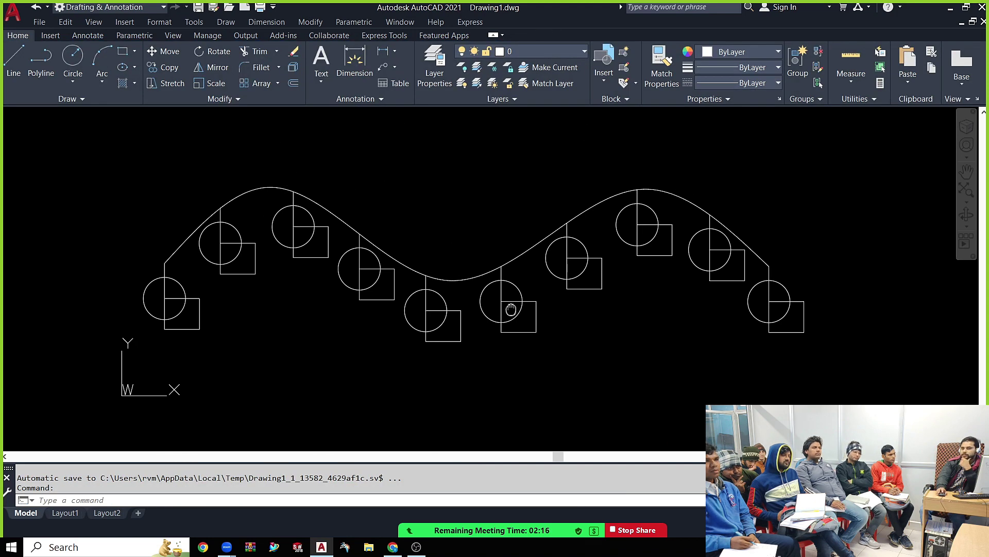